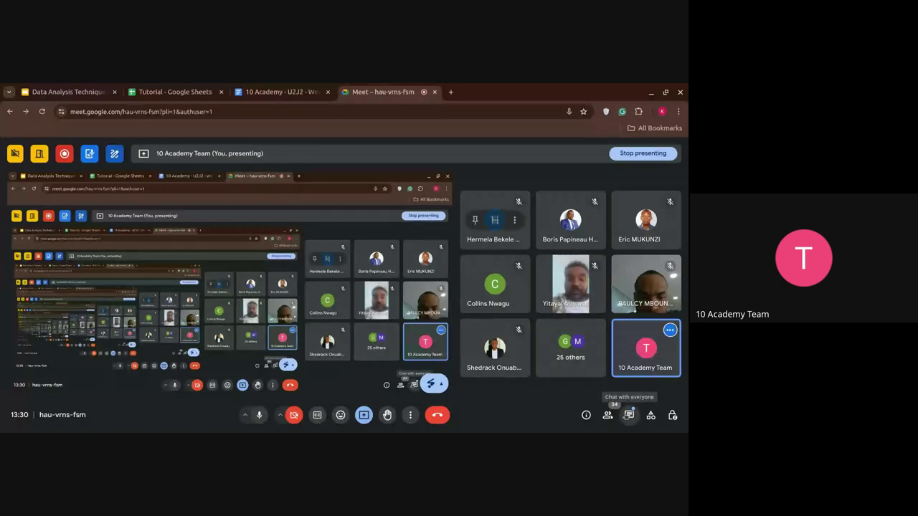
Step: Check the in-call chat messages in Google Meet and return to the Tutorial spreadsheet
click(629, 415)
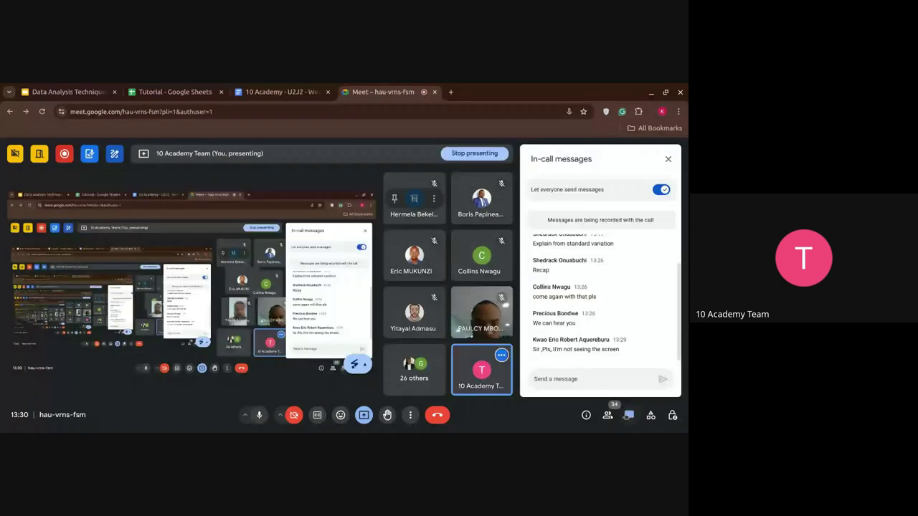
click(629, 414)
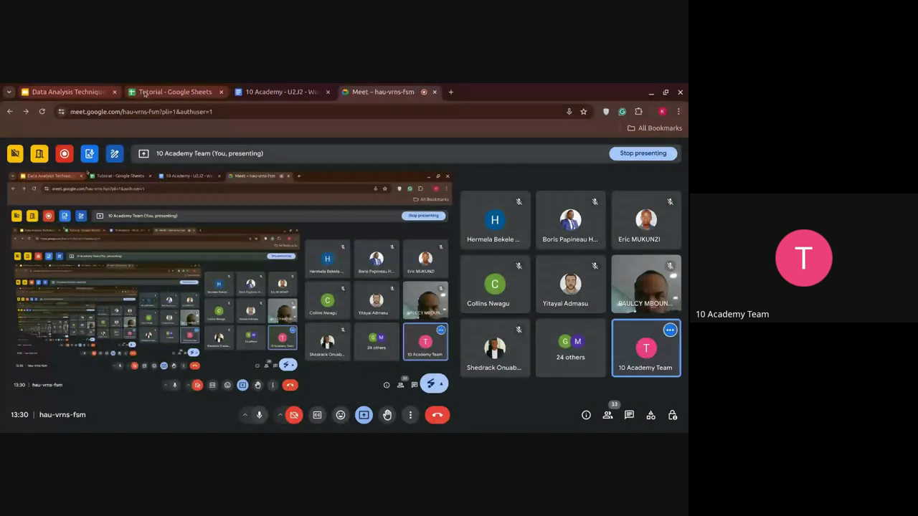
click(144, 92)
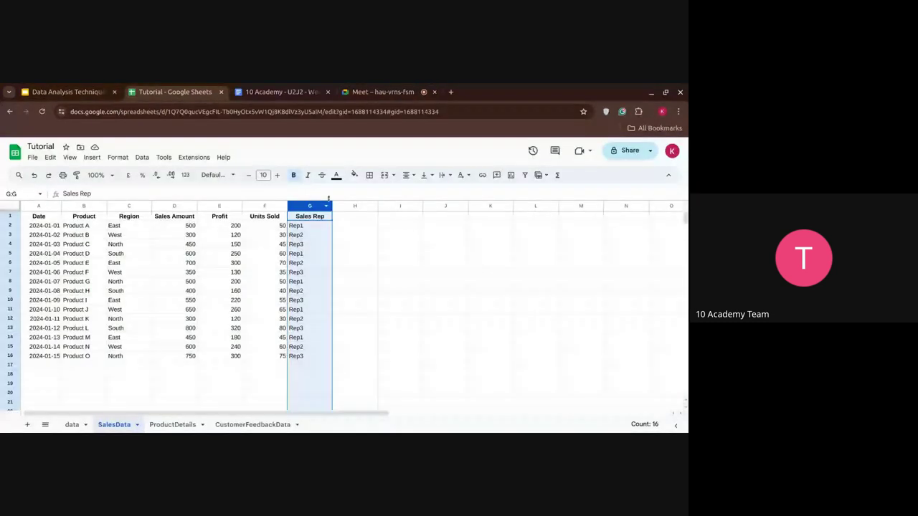
Step: Create a filter on the Sales Rep column of SalesData and show only the Rep3 rows
click(326, 206)
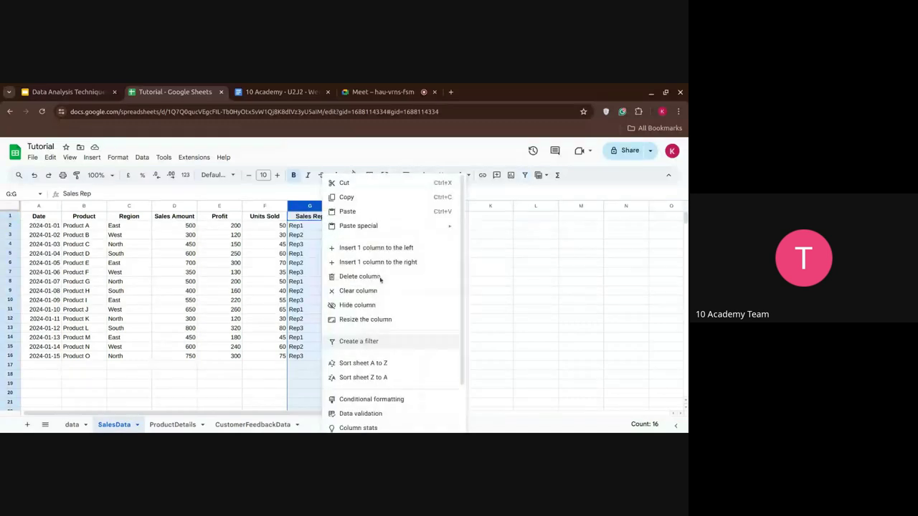
click(359, 341)
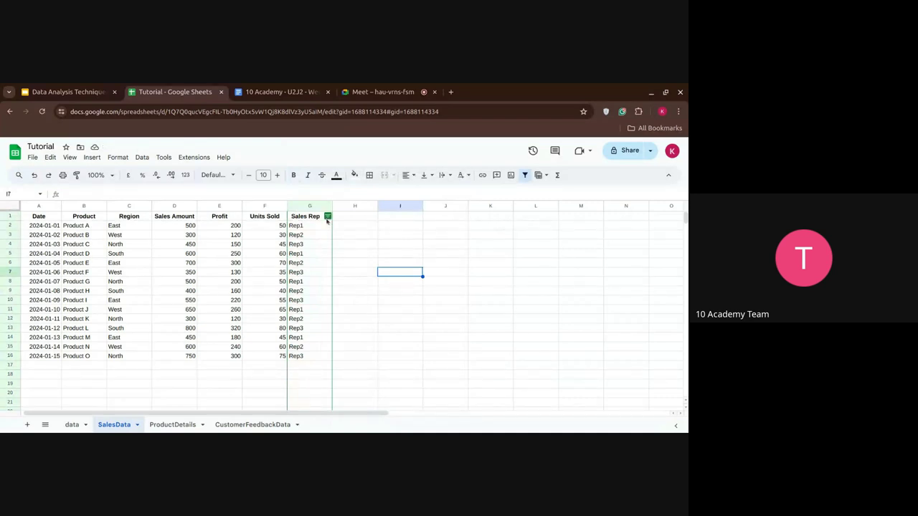
click(327, 216)
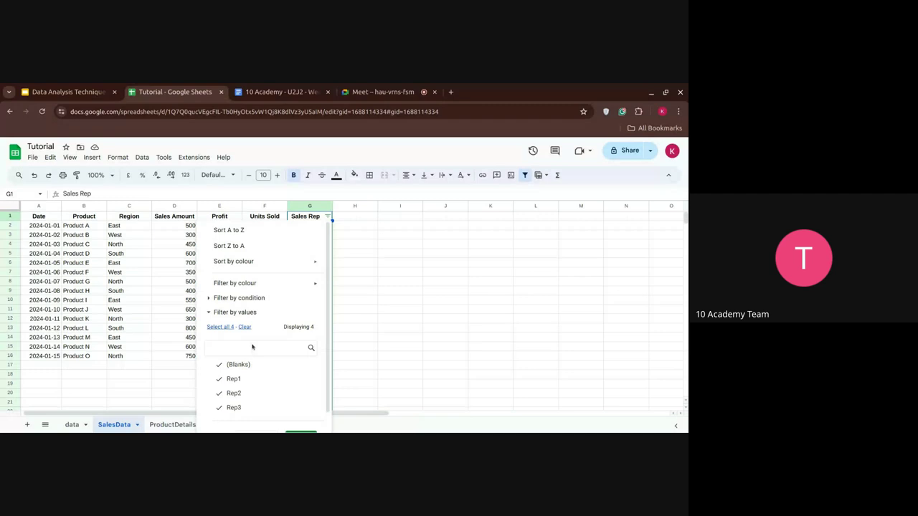
scroll(247, 351, down, 1)
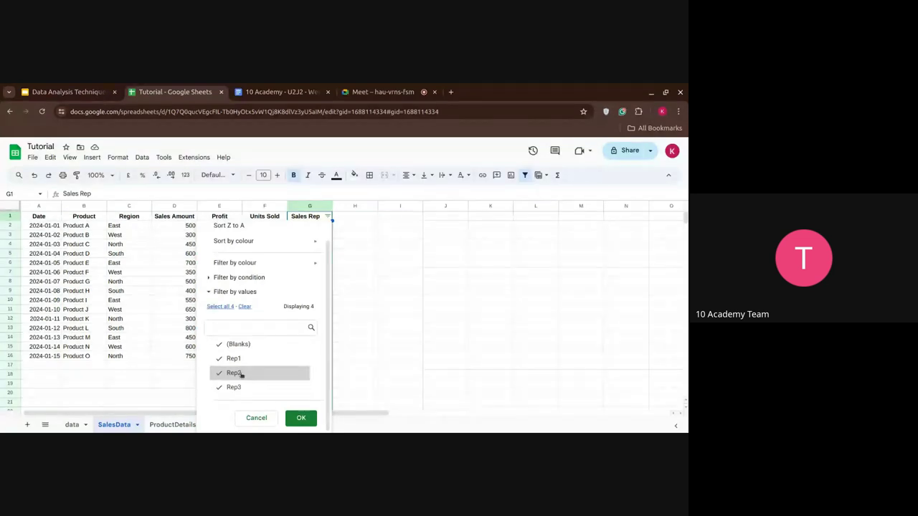
click(238, 344)
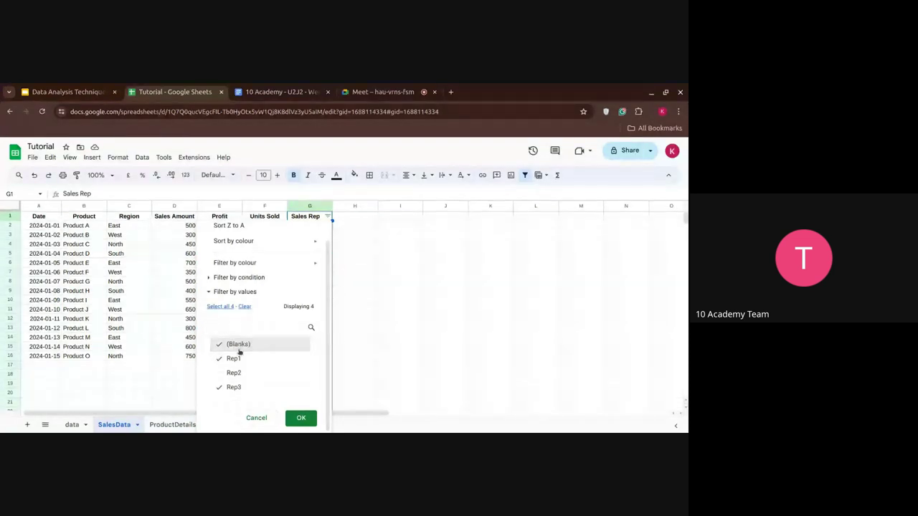
click(237, 359)
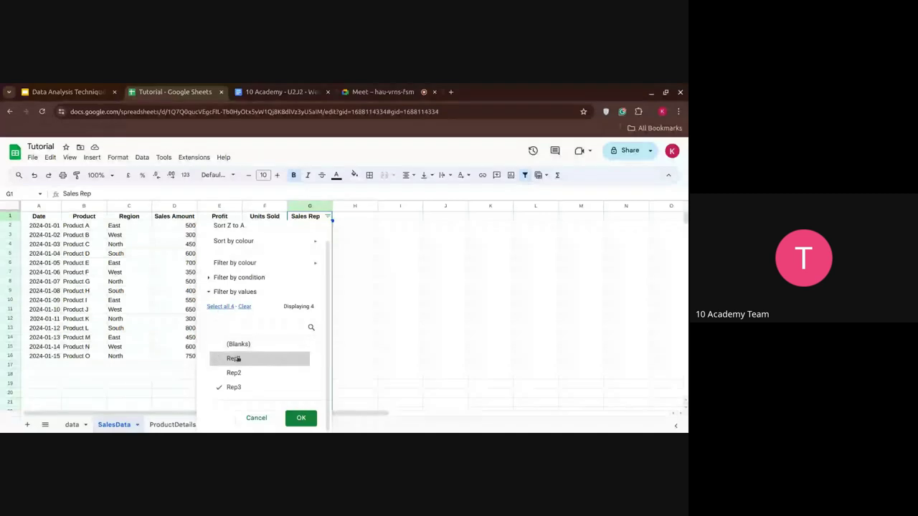
click(311, 416)
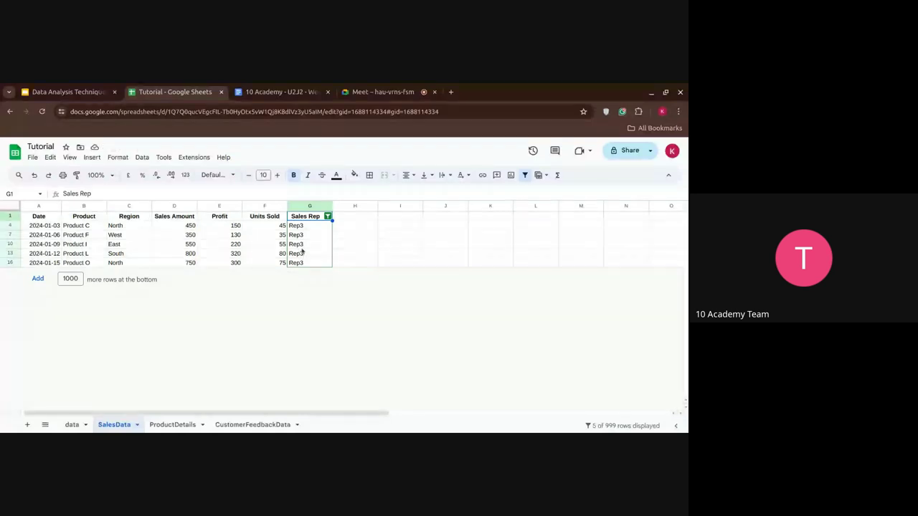
Step: Remove the filter from the Sales Rep column so all sales rows are shown again
click(528, 177)
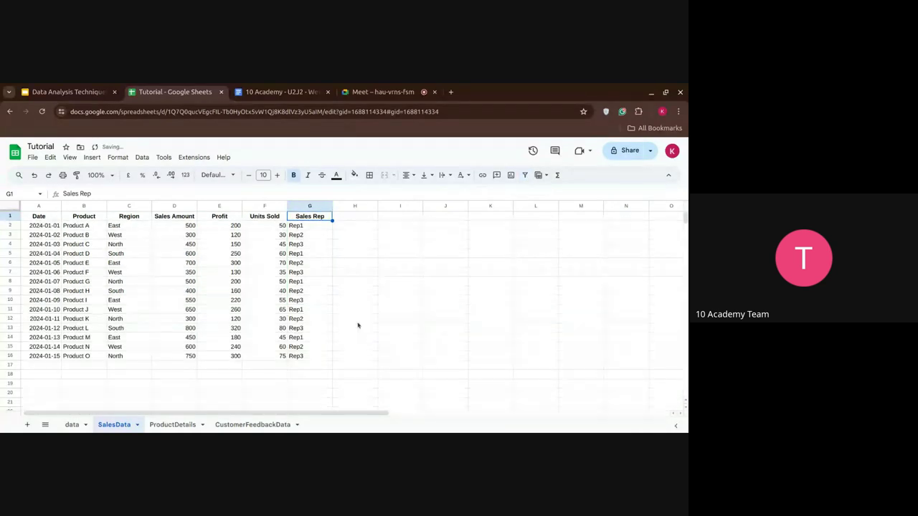
click(439, 235)
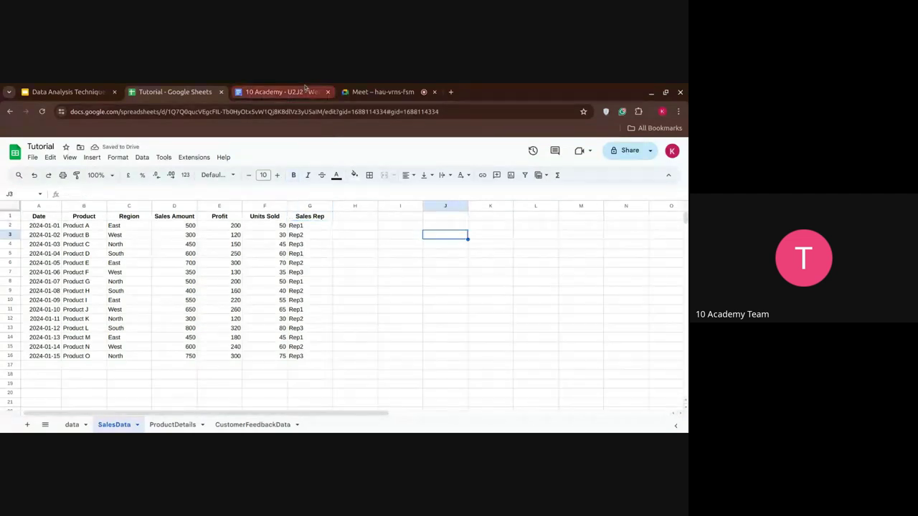
click(374, 92)
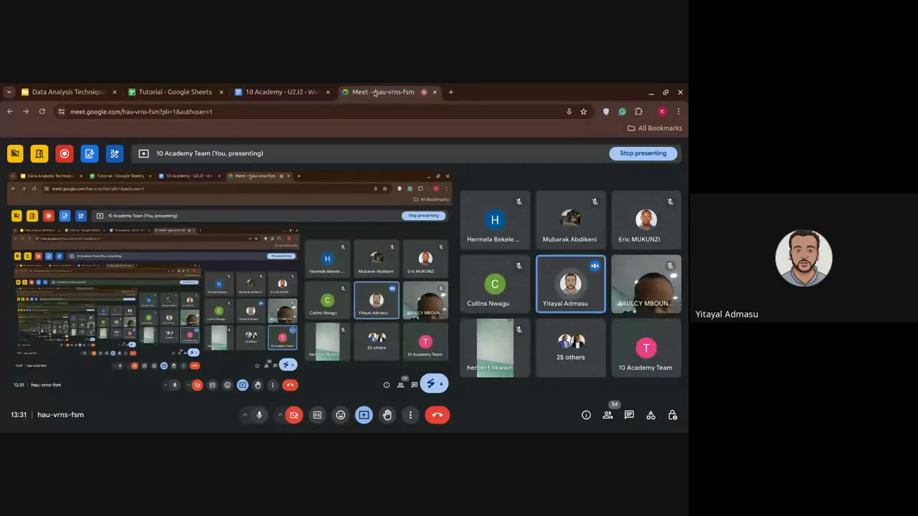
click(197, 94)
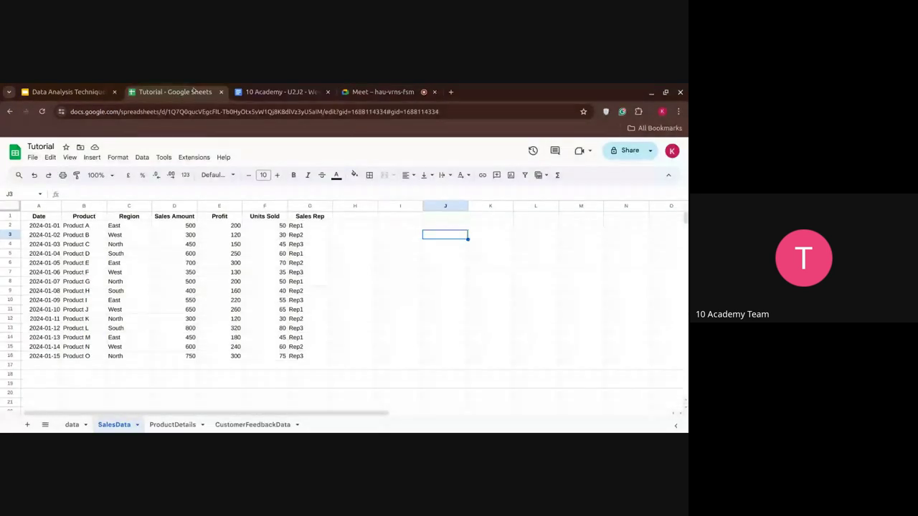
Step: Begin a FILTER formula in cell J2 with A2:G16 as the range to filter
key(Up)
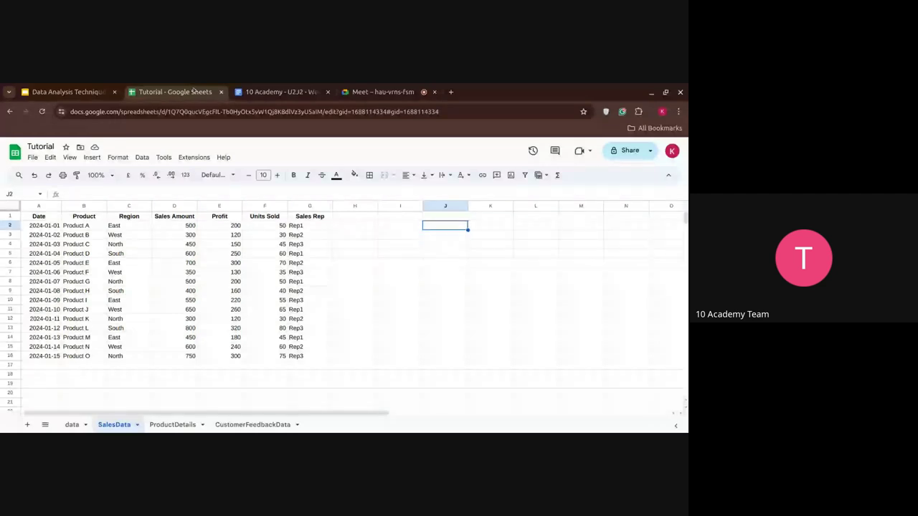
text(=)
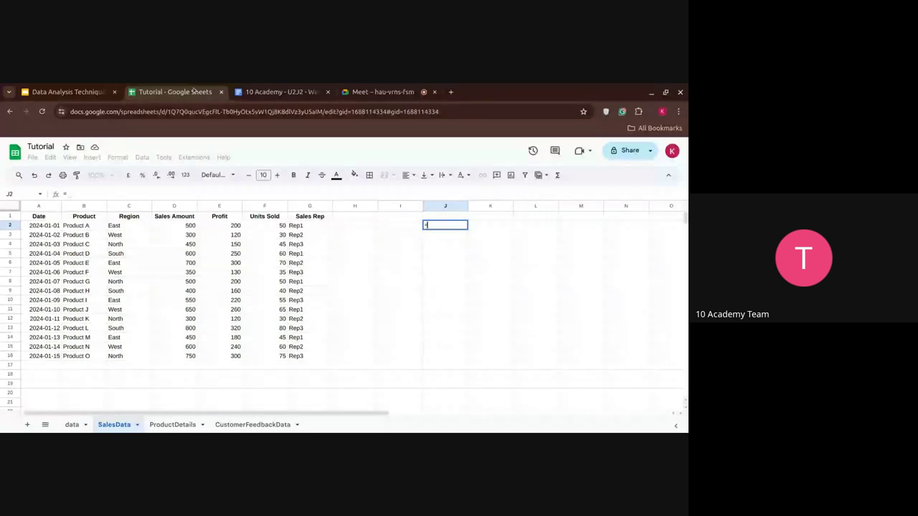
text(fil)
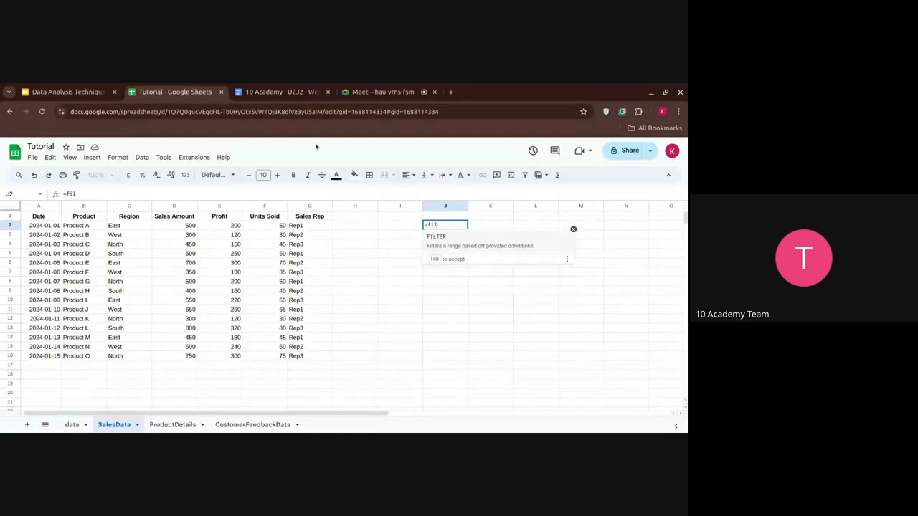
click(444, 247)
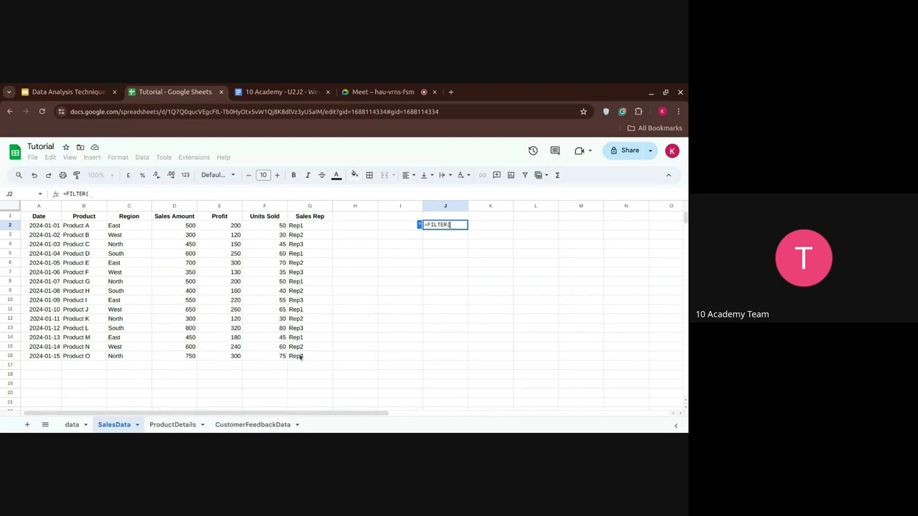
text(A2:)
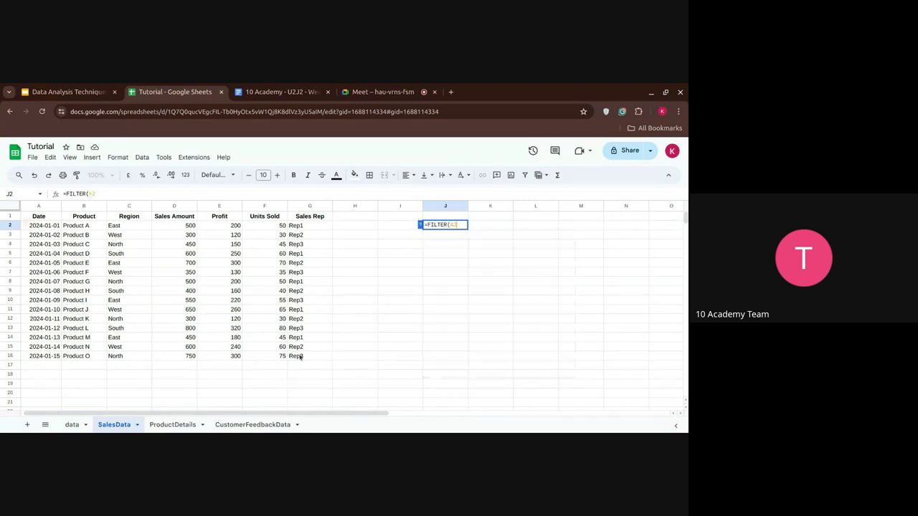
click(301, 357)
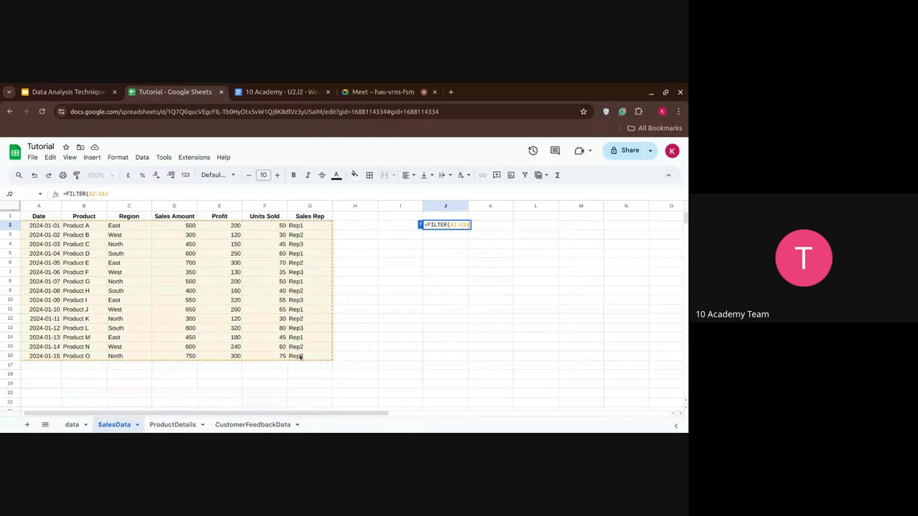
text(,)
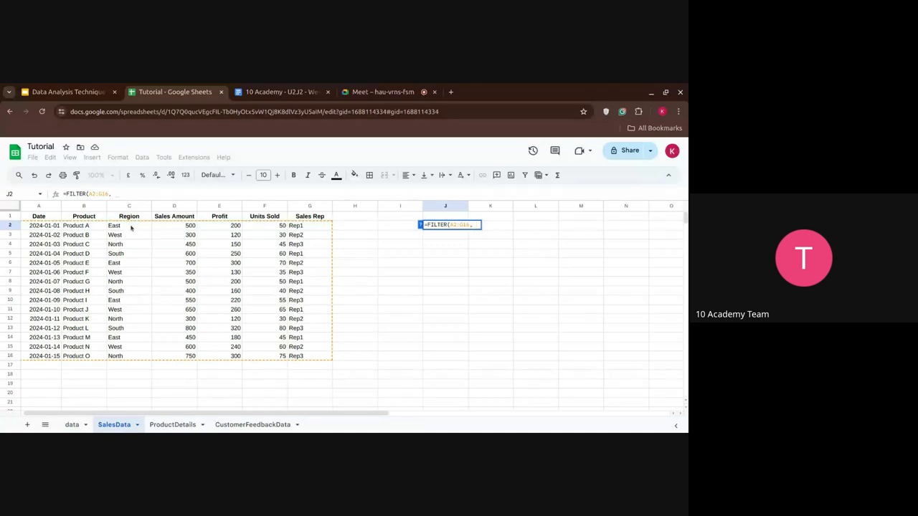
Step: Add the Region cells C2:C16 as the condition range of the FILTER formula, with both column letters in uppercase
text(C)
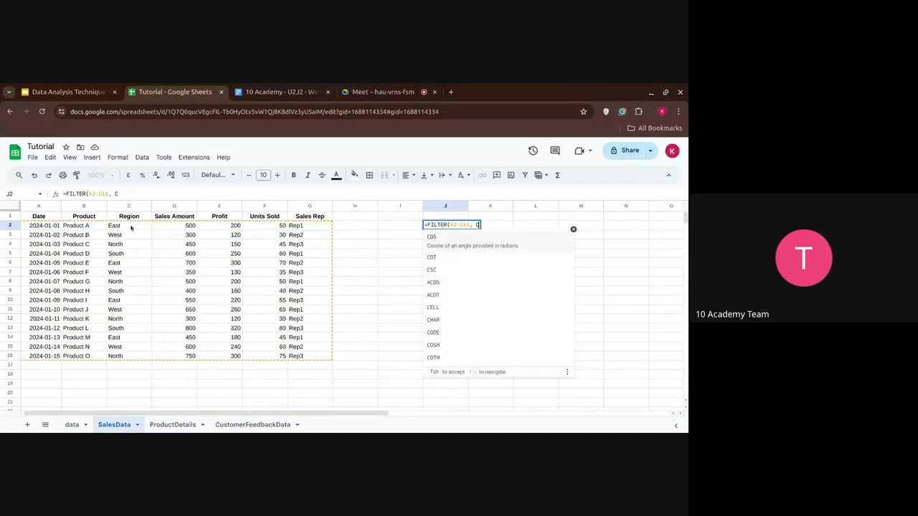
text(2)
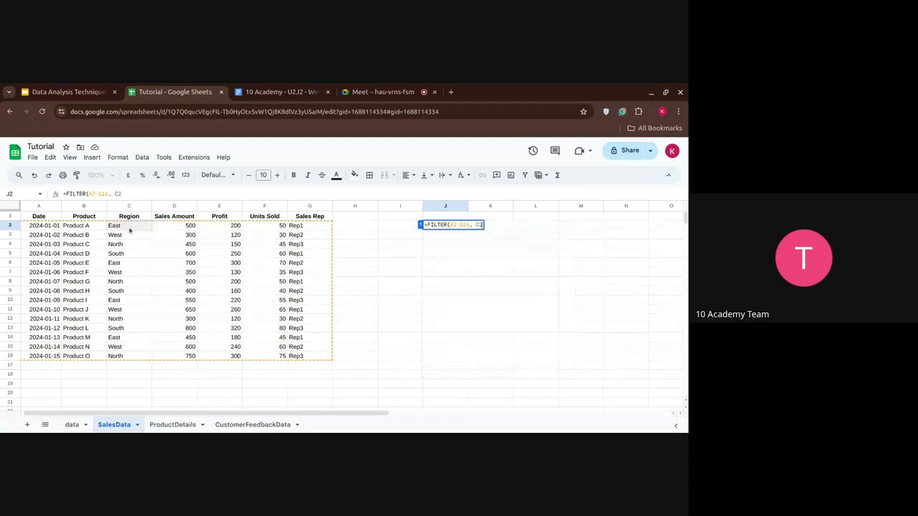
text(:)
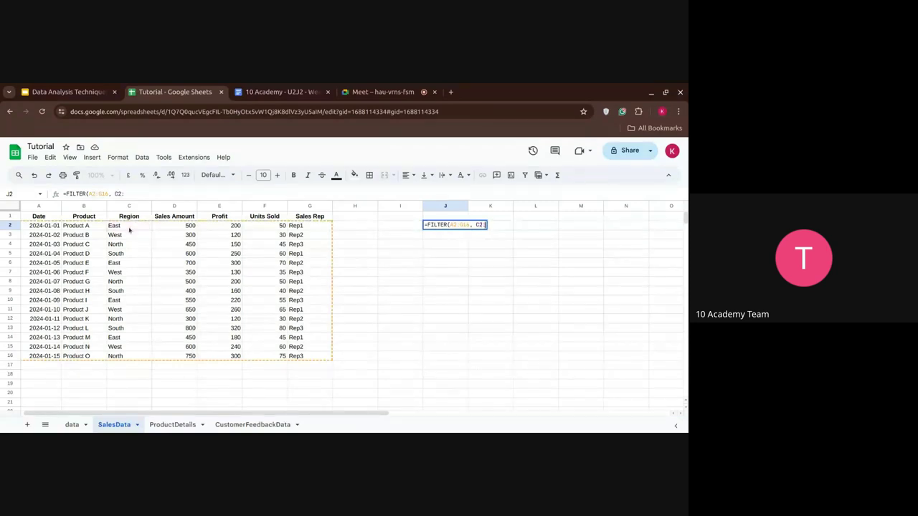
text(c)
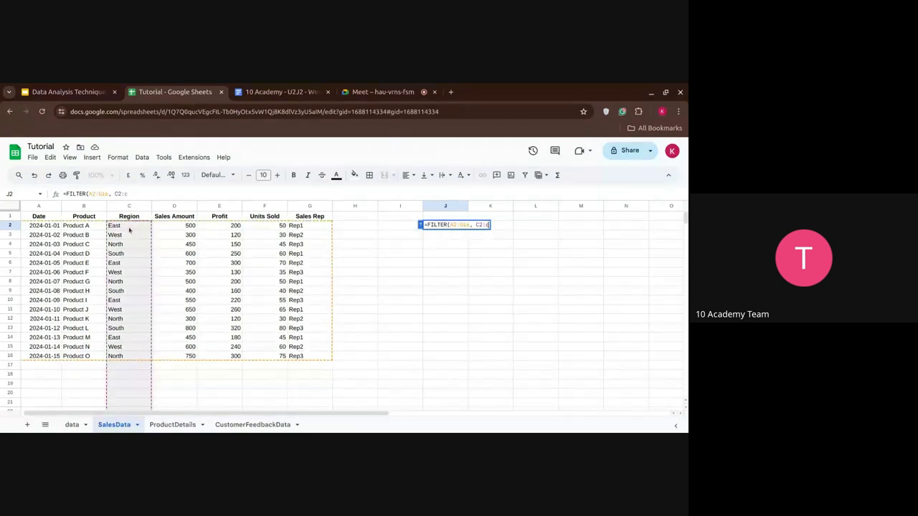
text(16)
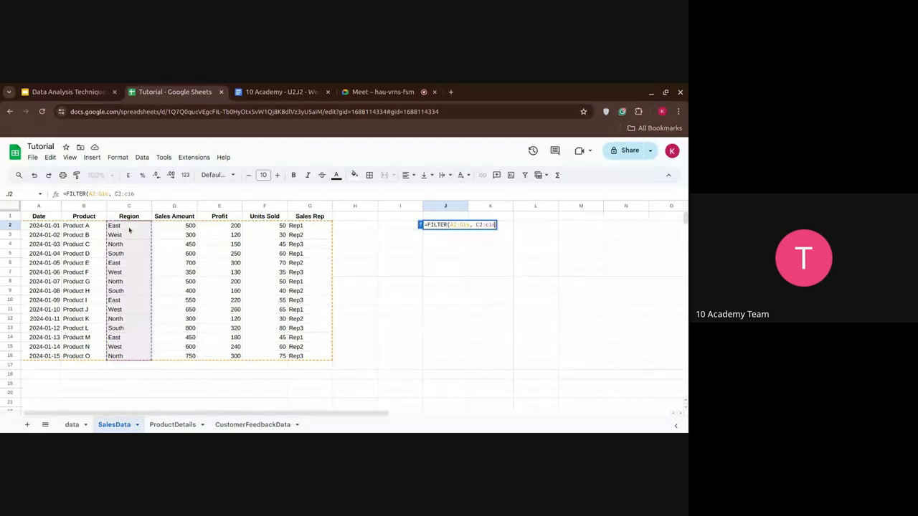
key(BackSpace)
key(BackSpace)
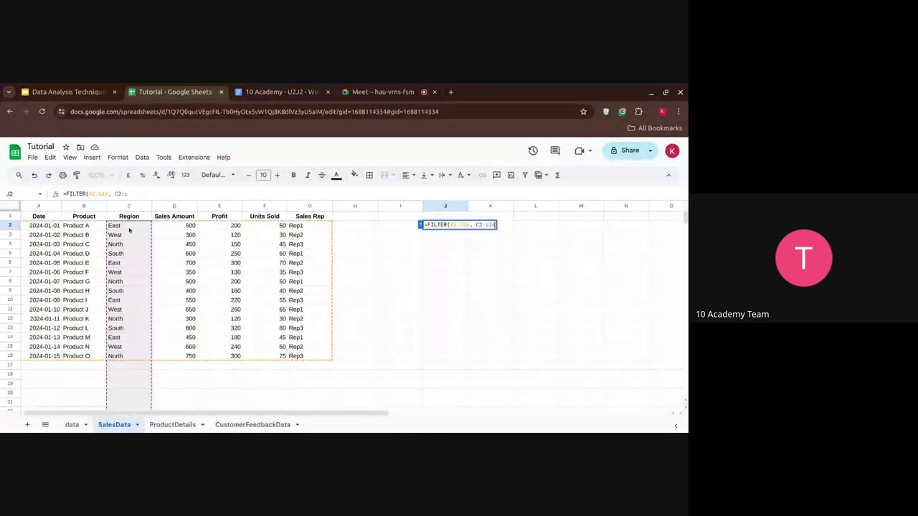
text(16)
key(Left)
key(Left)
key(BackSpace)
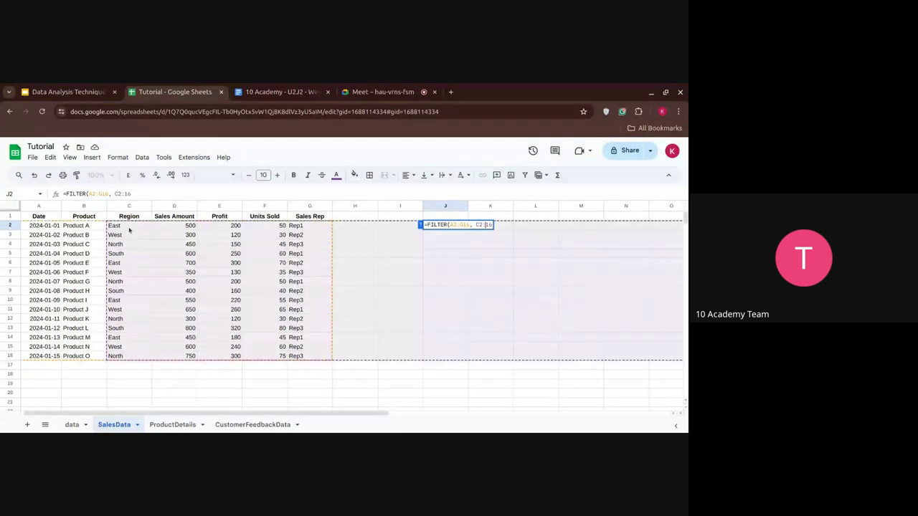
text(C)
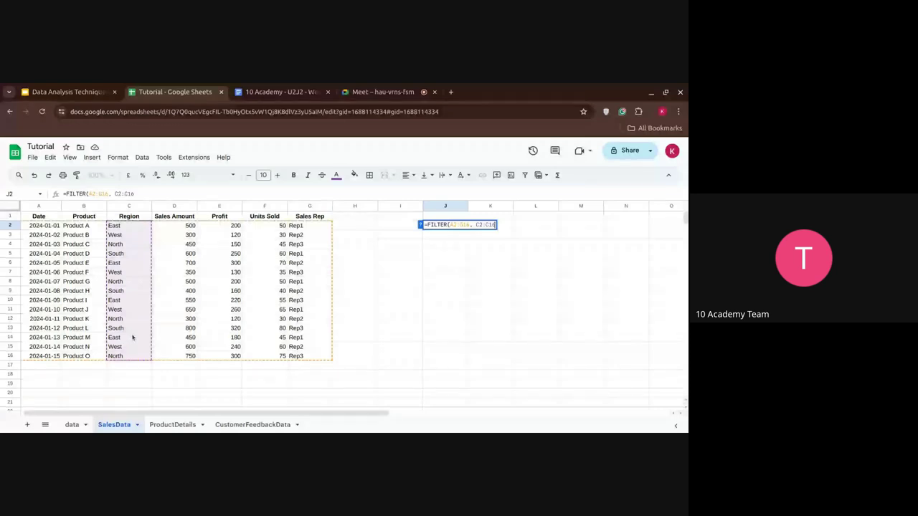
Step: Complete the FILTER condition so the region equals "East" and enter the formula
text(= ")
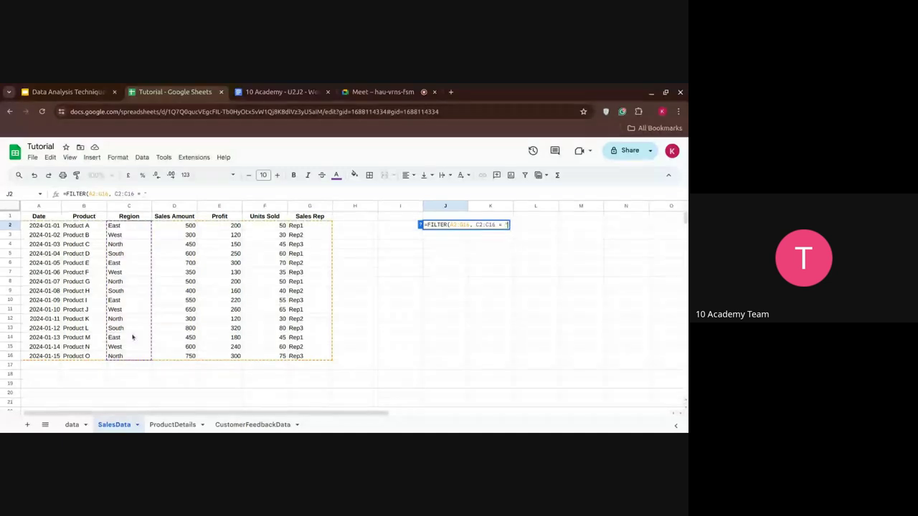
text(East)
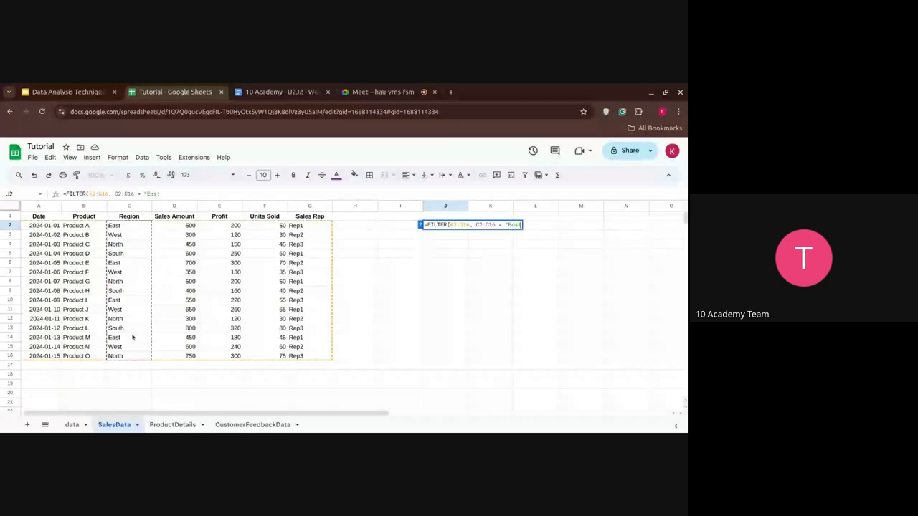
text("))
key(Return)
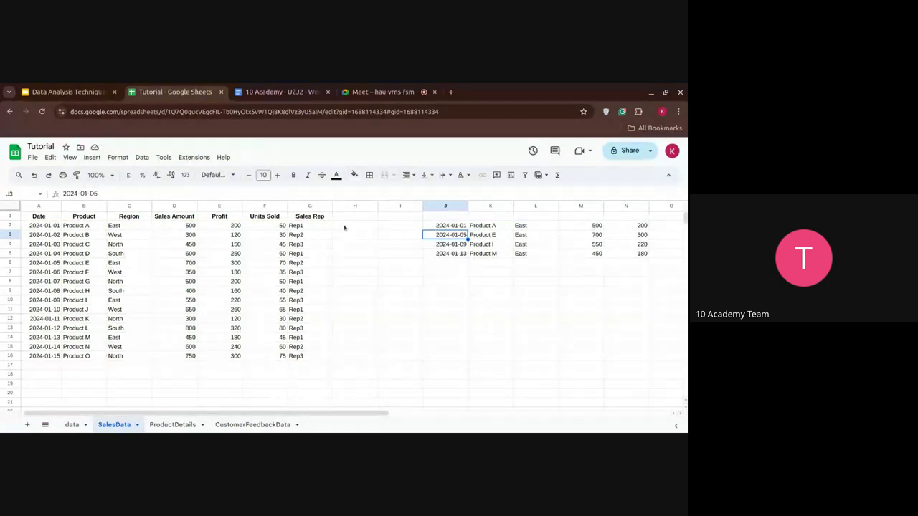
Step: Review the FILTER formula in J2 and compare its range with the source sales data
click(443, 227)
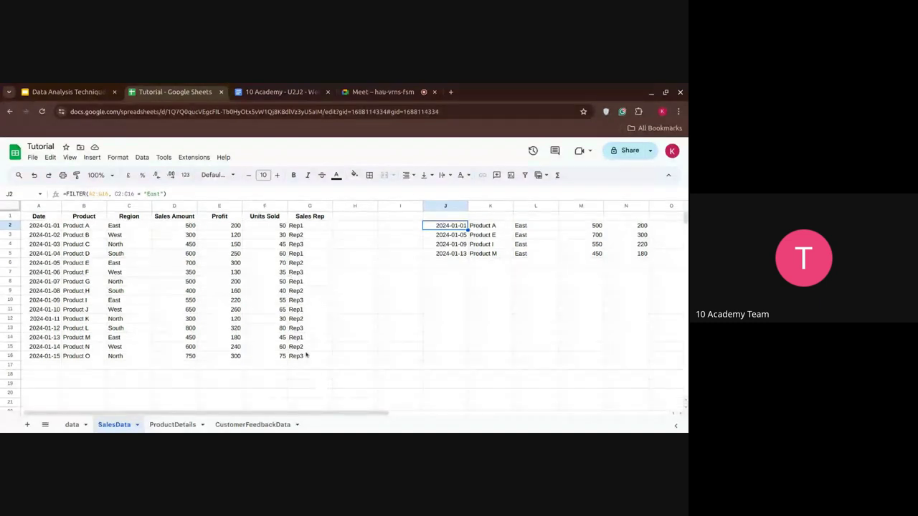
drag(314, 357, 45, 291)
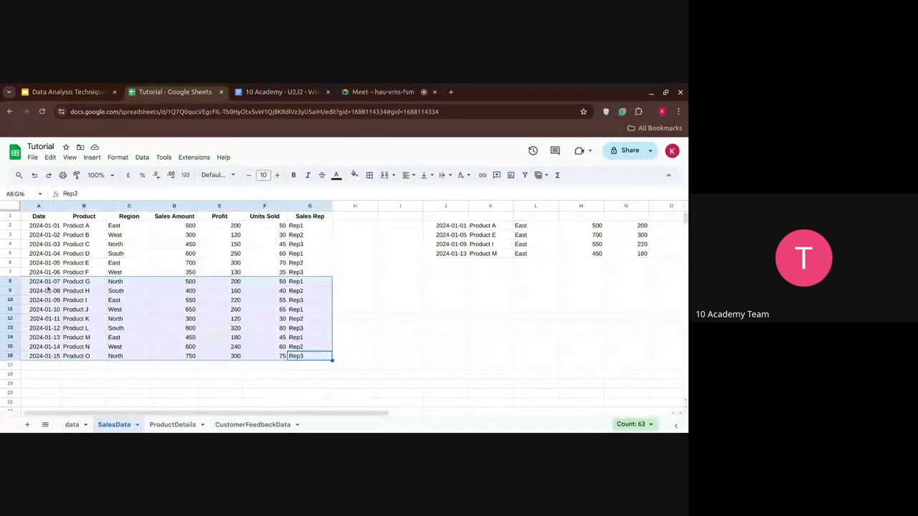
click(409, 350)
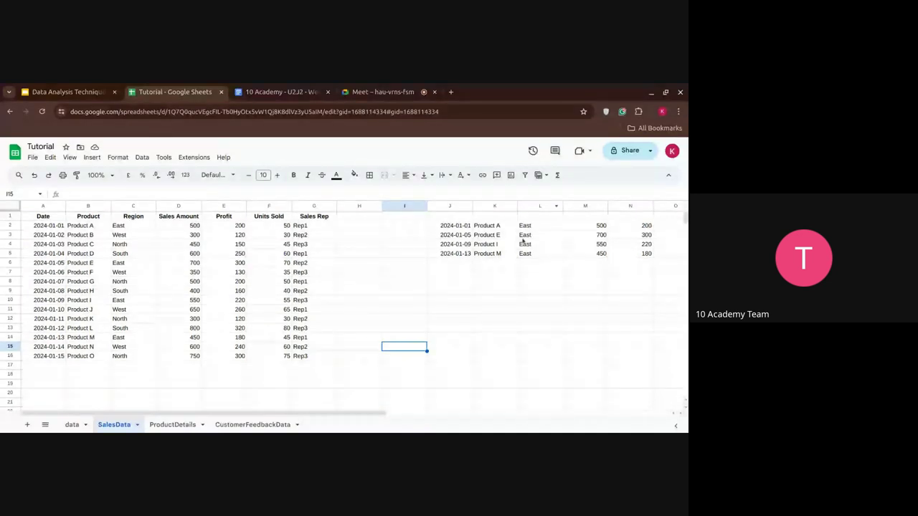
Step: Check the Google Meet call and return to the SalesData sheet of the Tutorial spreadsheet
click(369, 98)
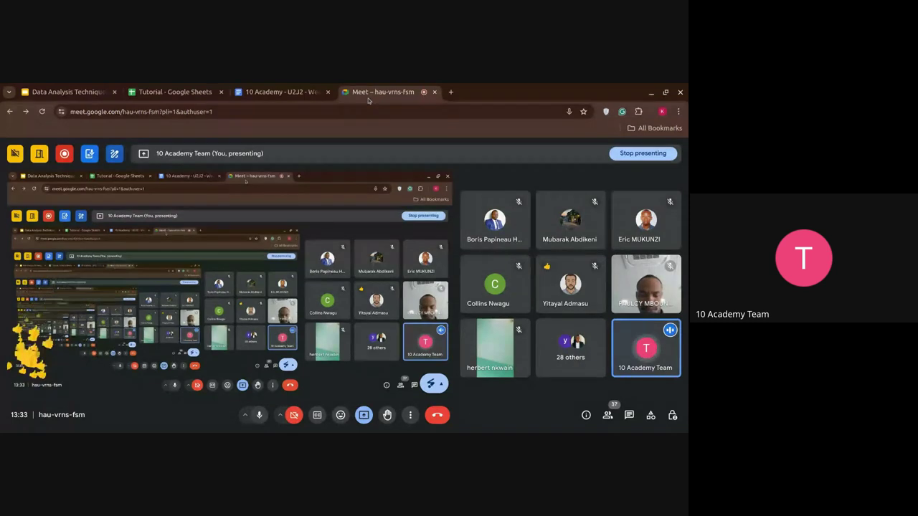
click(208, 97)
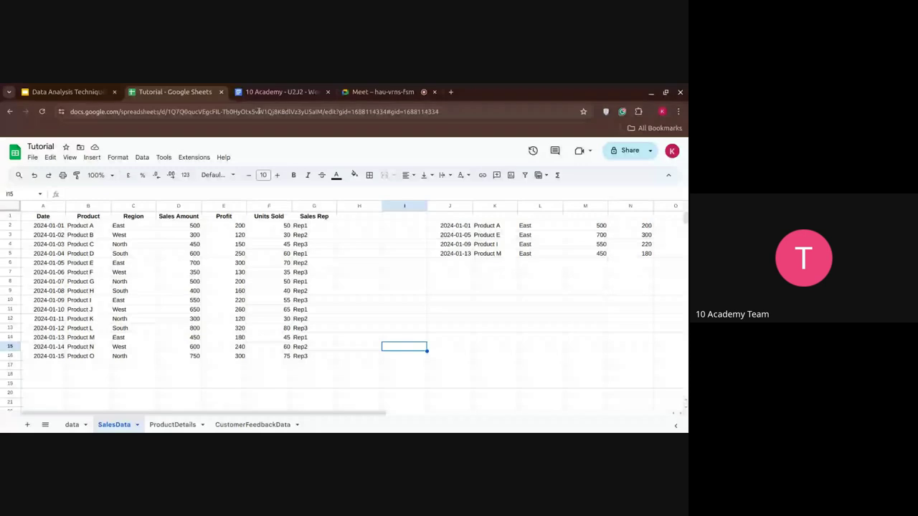
click(445, 275)
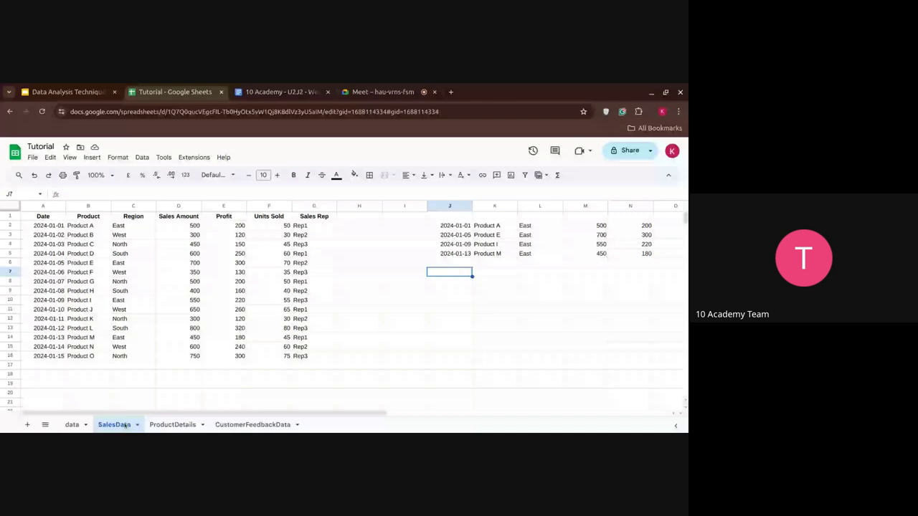
Step: Check the ProductDetails columns and add a bold "Catagory" header in cell H1 of the SalesData sheet
click(165, 425)
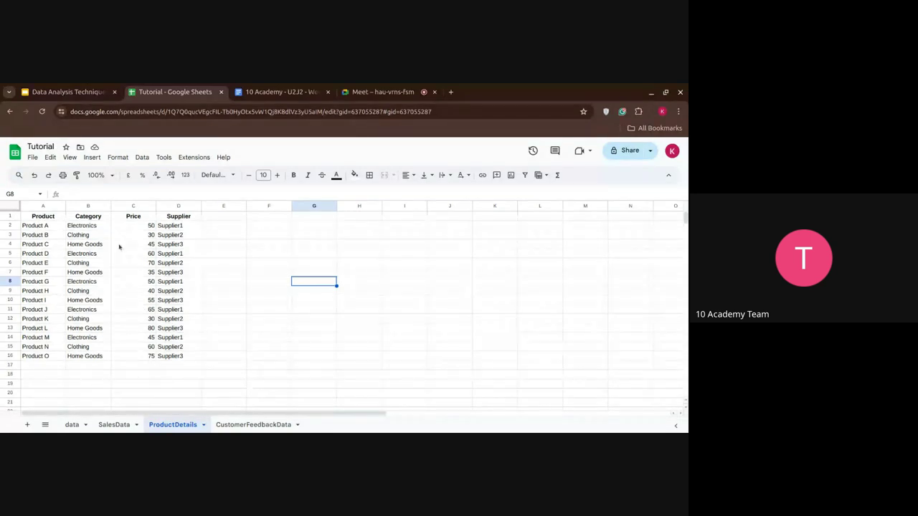
click(113, 423)
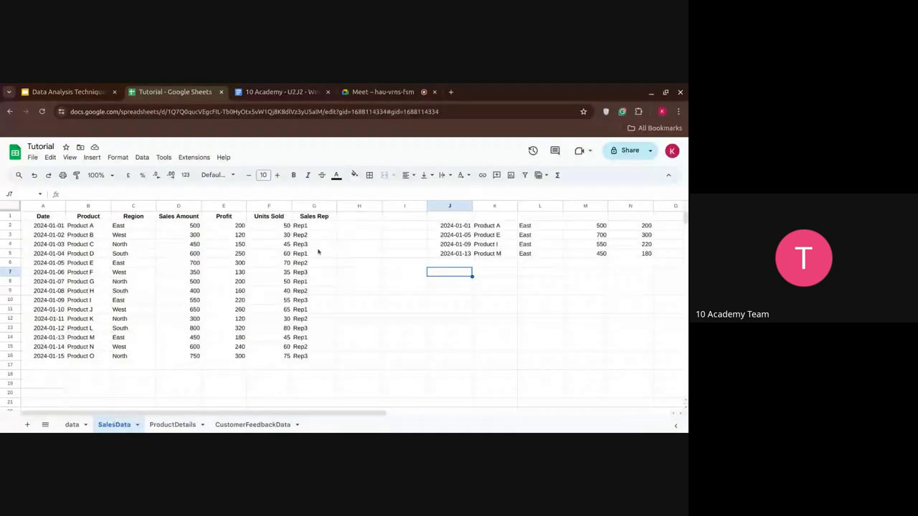
click(362, 221)
text(Catagory)
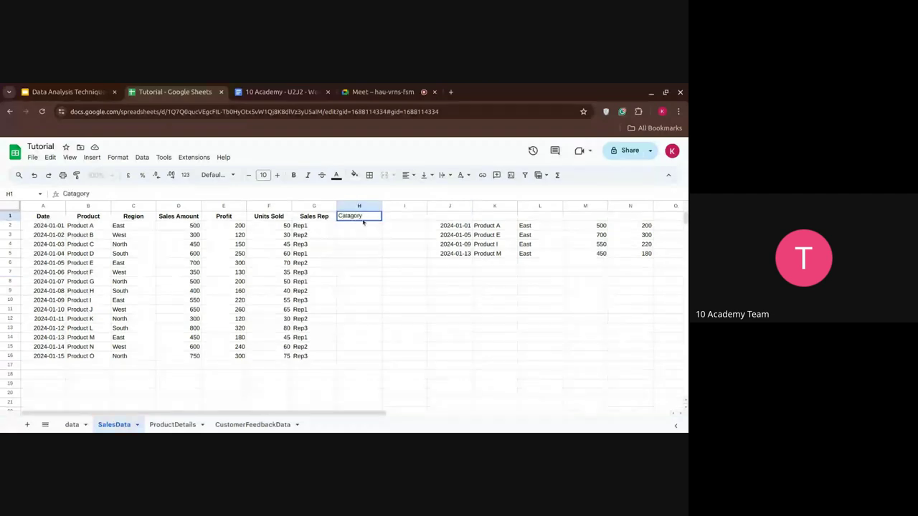
key(ctrl+a)
key(ctrl+b)
key(Return)
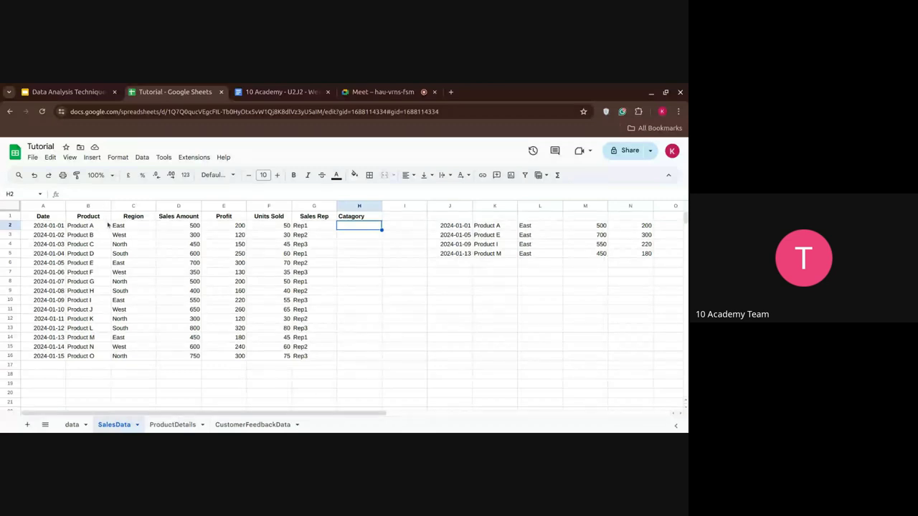
Step: Check the categories in ProductDetails and begin a VLOOKUP formula in SalesData cell H2 with B2 as the search key
click(176, 425)
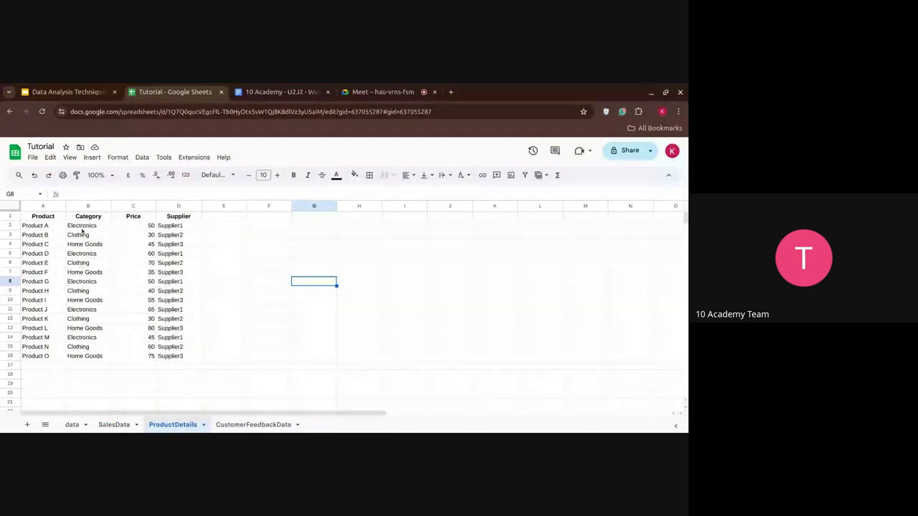
click(128, 425)
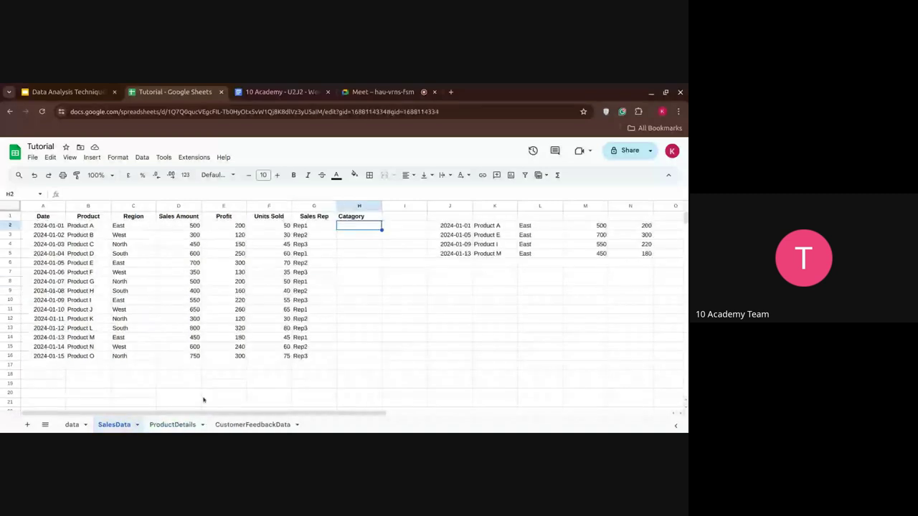
click(172, 425)
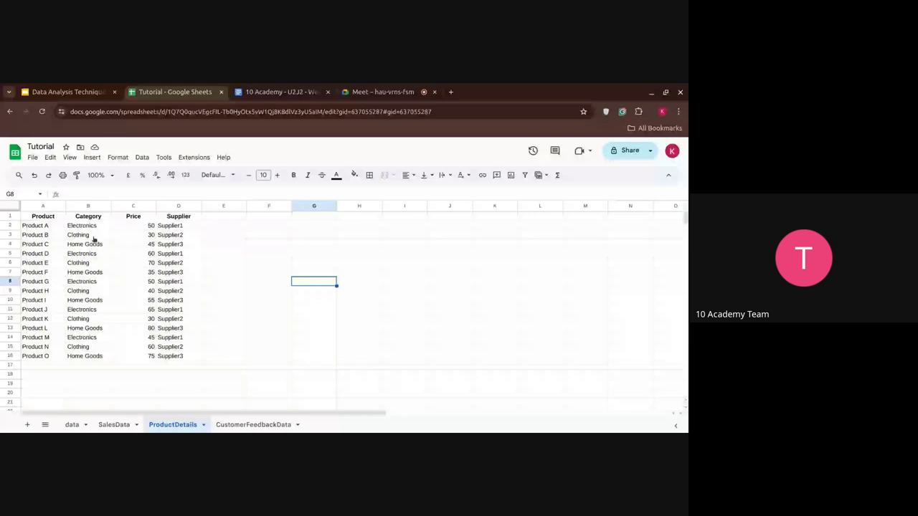
click(123, 426)
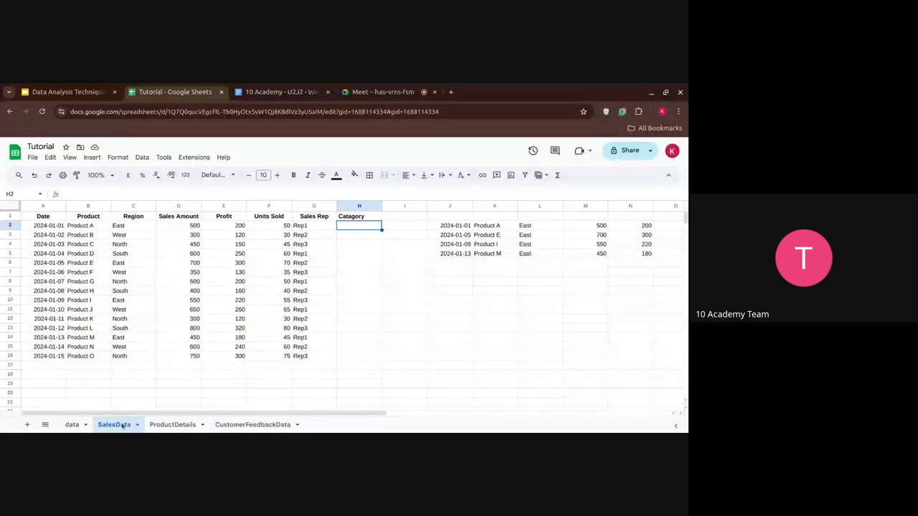
text(=)
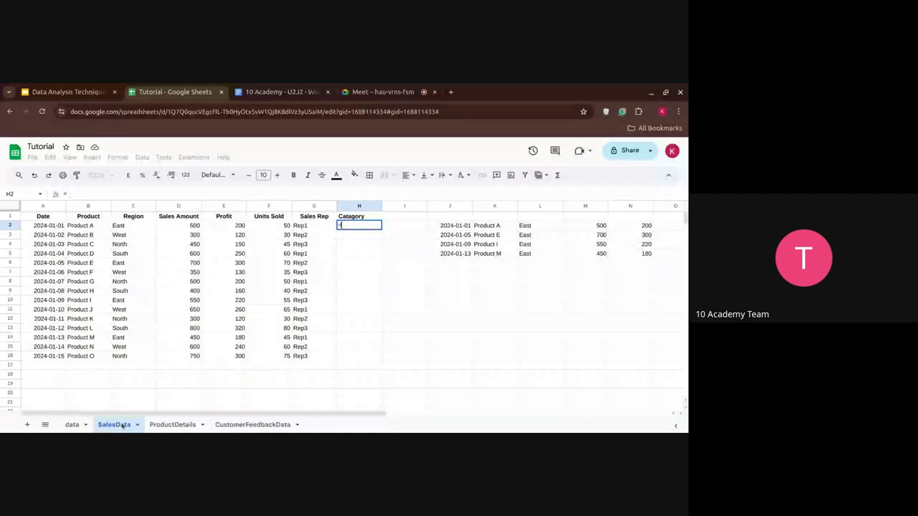
text(Vlook)
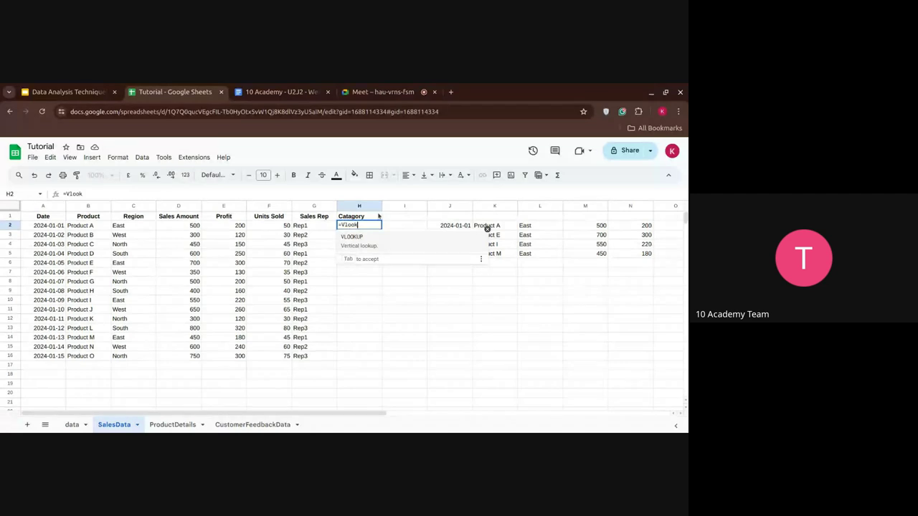
key(Tab)
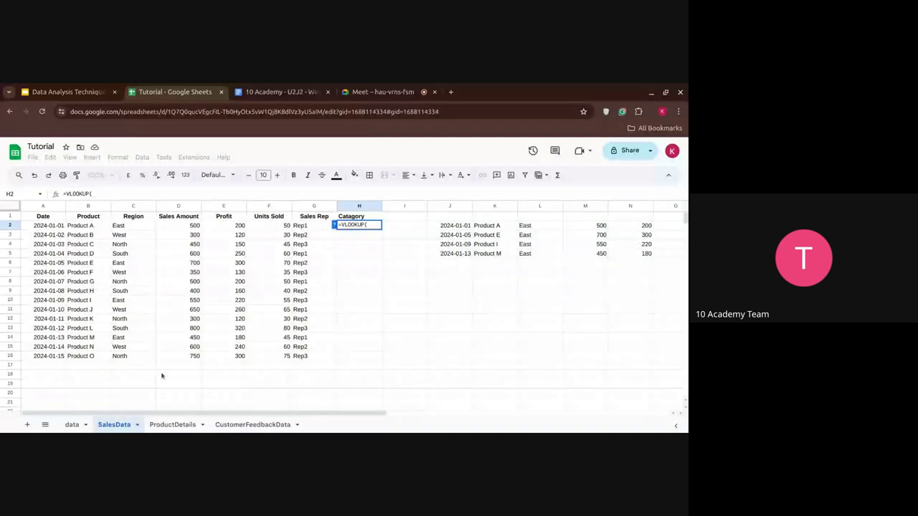
click(185, 425)
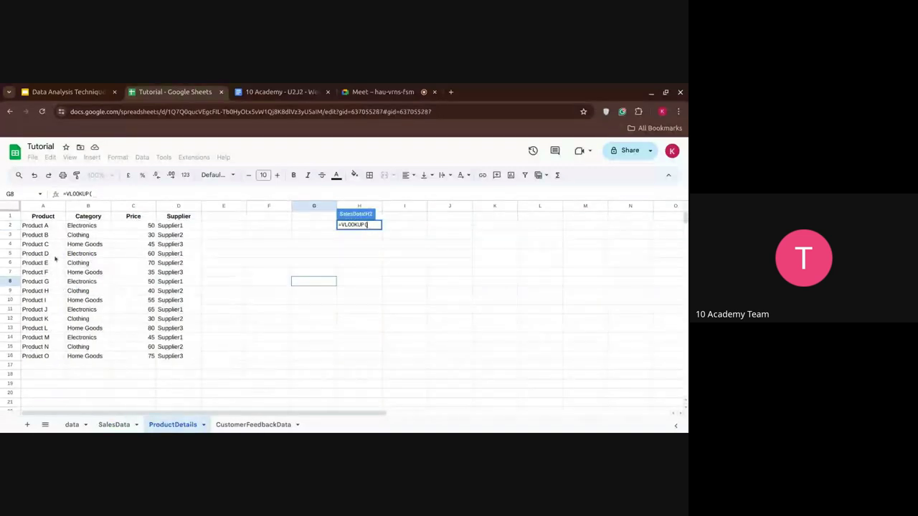
click(118, 424)
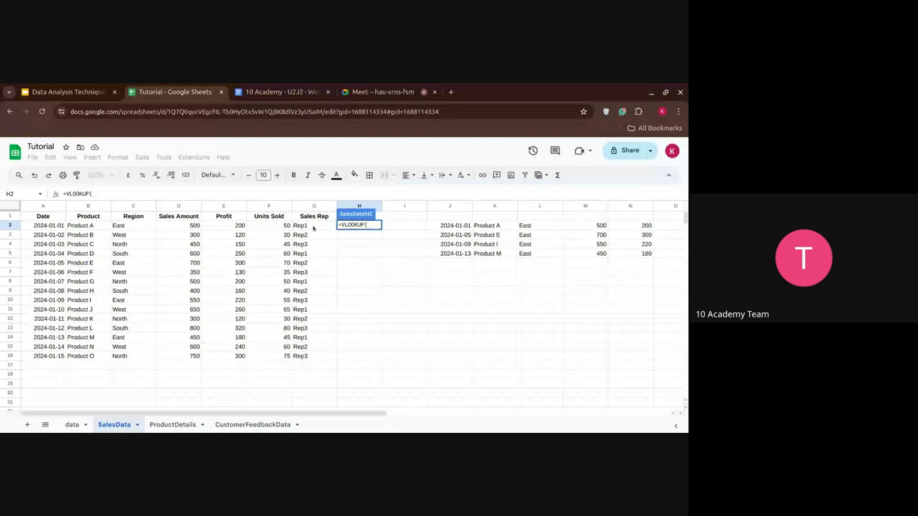
click(88, 226)
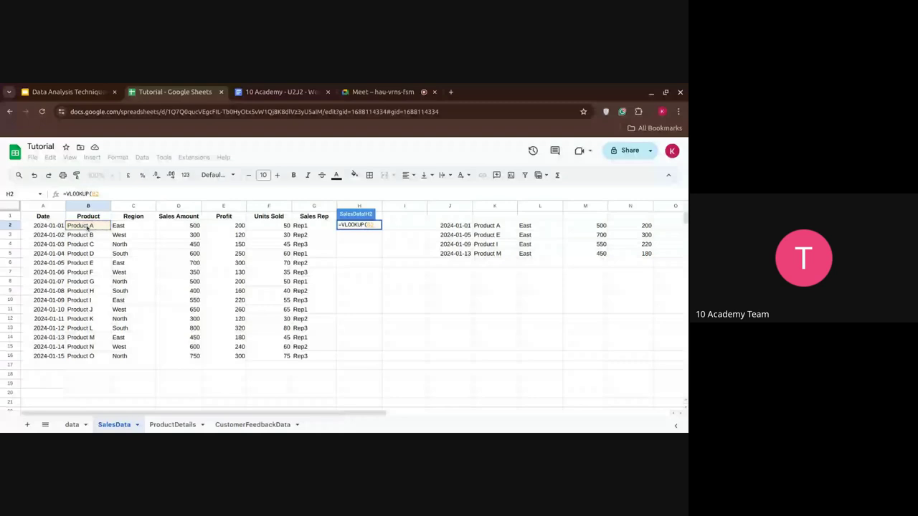
text(,)
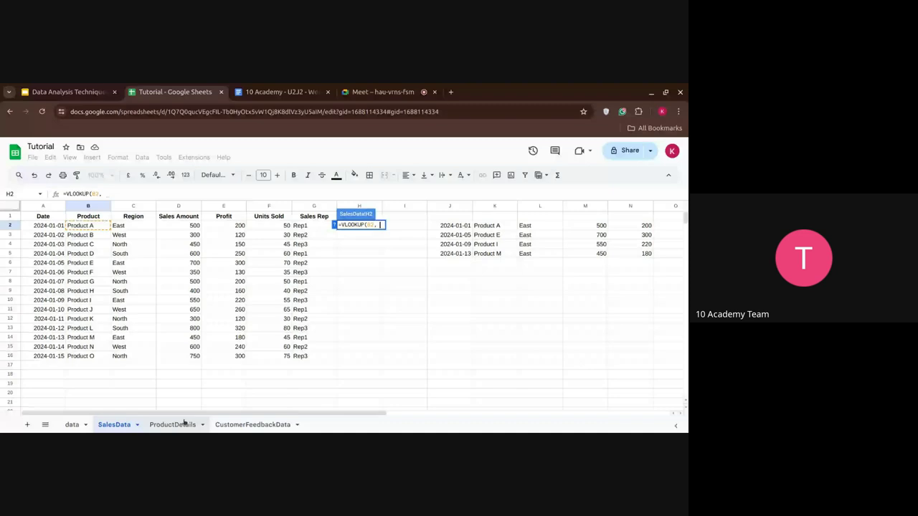
Step: Add ProductDetails!A:D as the lookup range of the VLOOKUP formula in H2, followed by a comma
text( Pro)
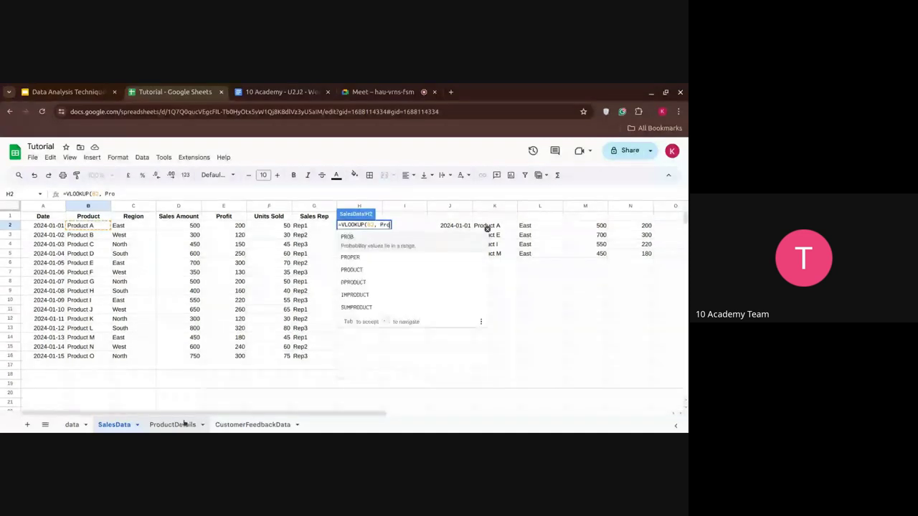
text(duct)
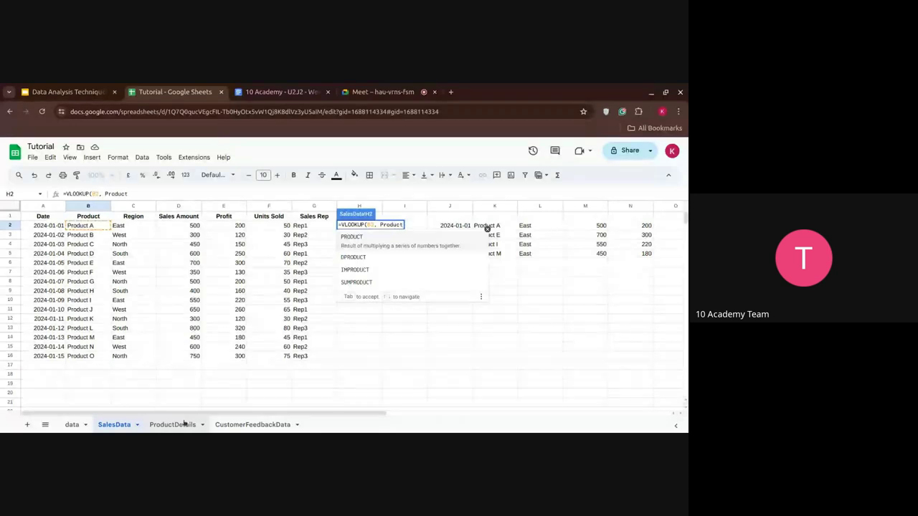
text(Details)
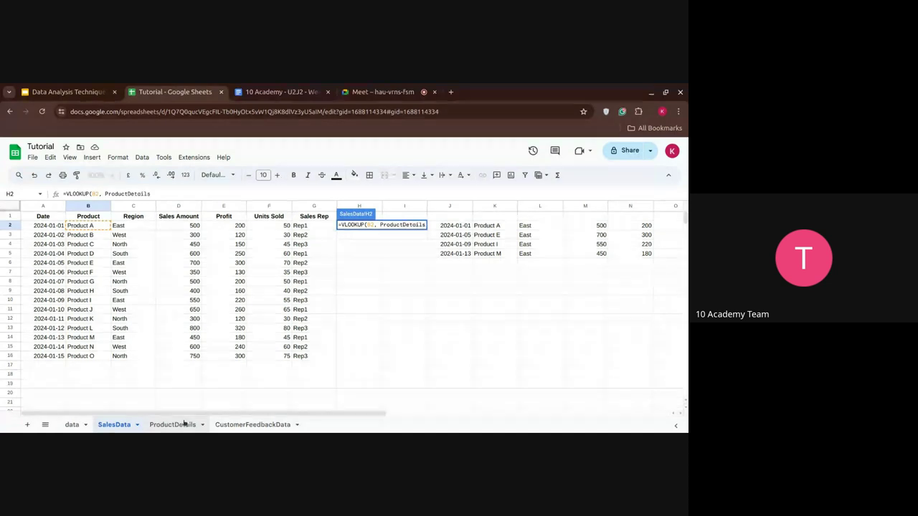
text(!)
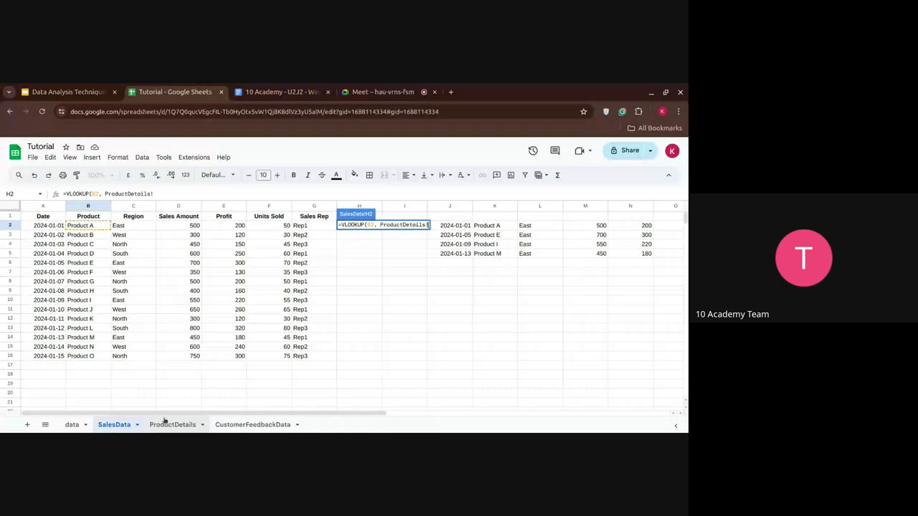
click(166, 424)
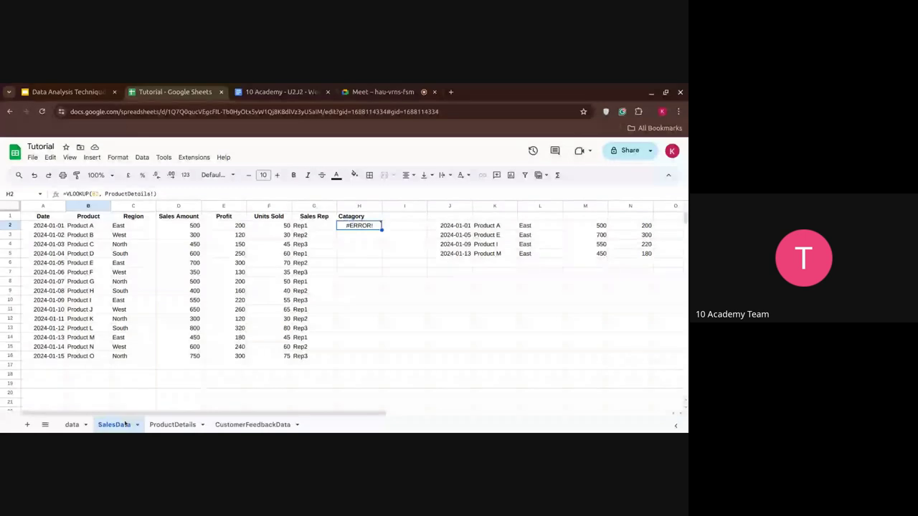
click(153, 194)
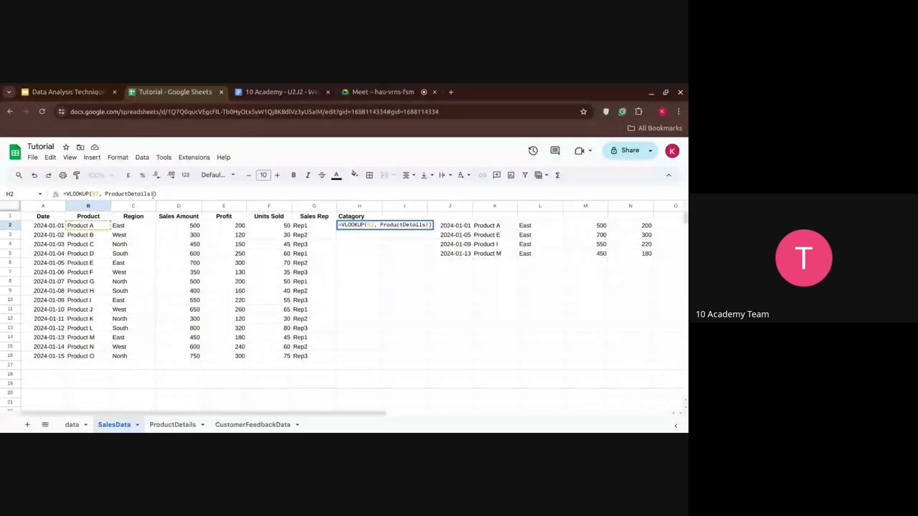
text(A:D)
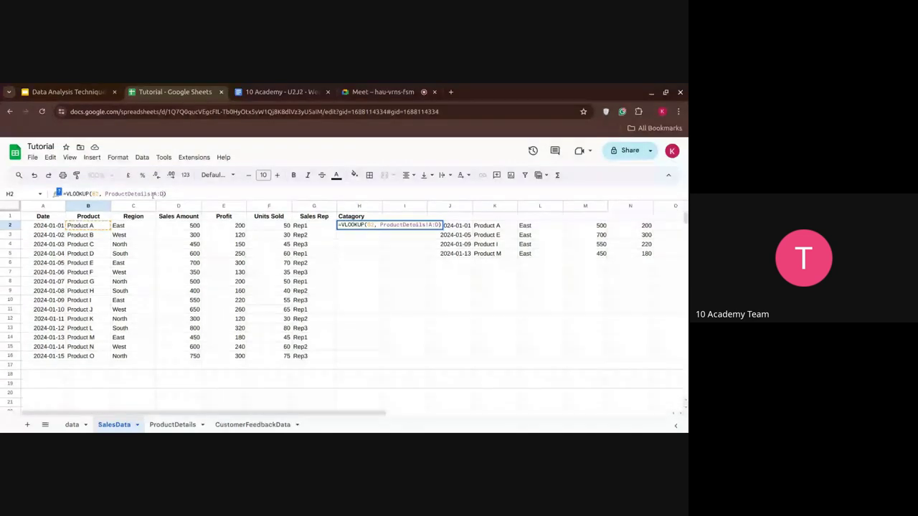
text(,)
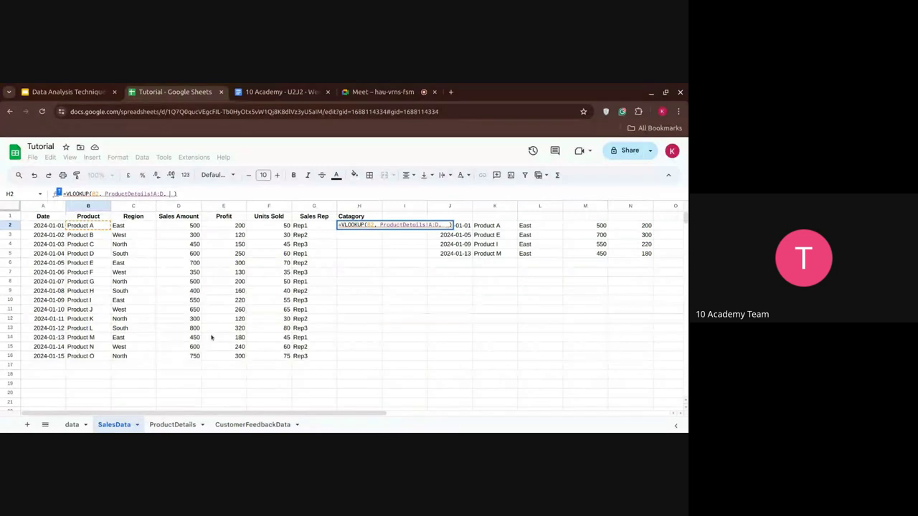
Step: Complete the VLOOKUP with column index 2 and False for an exact match, and accept the suggested auto-fill down to H16
click(172, 425)
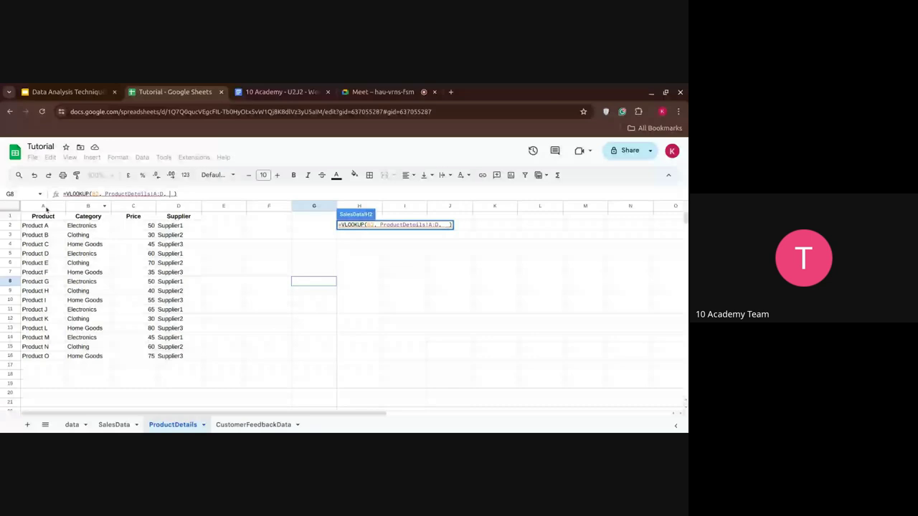
click(116, 424)
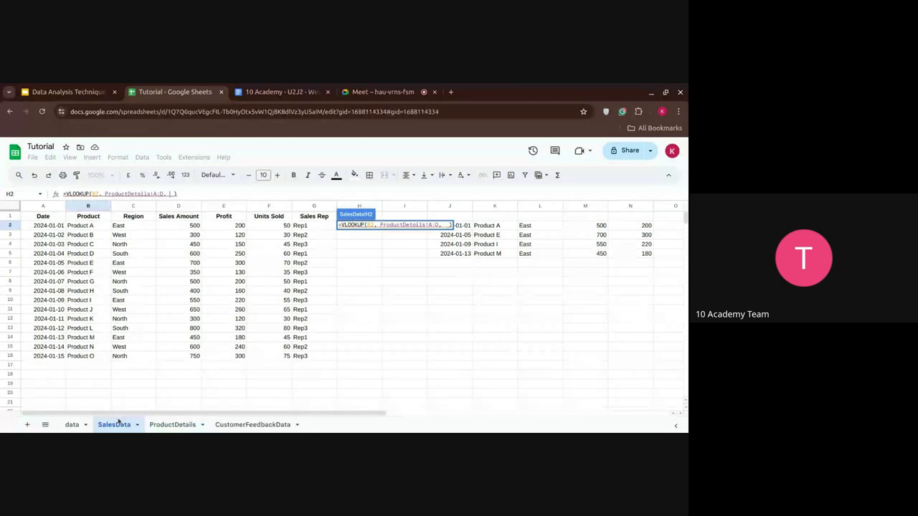
text(2)
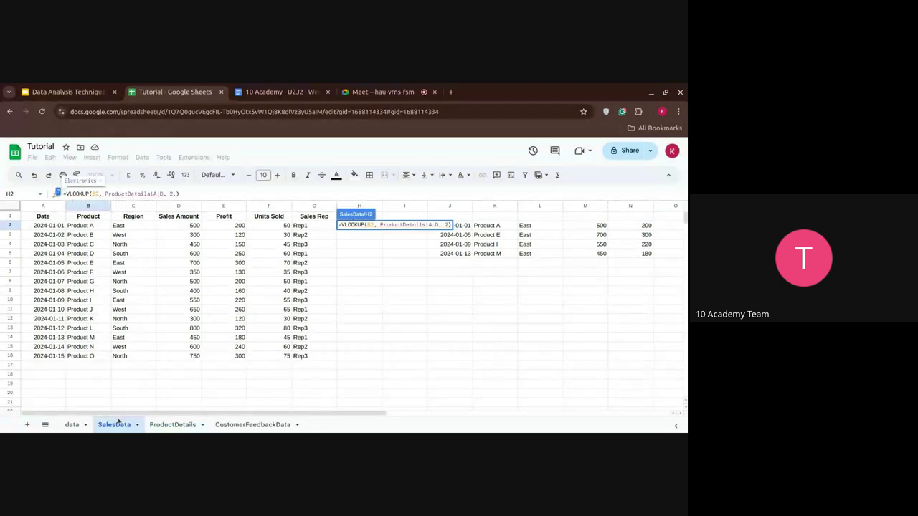
text(, False)
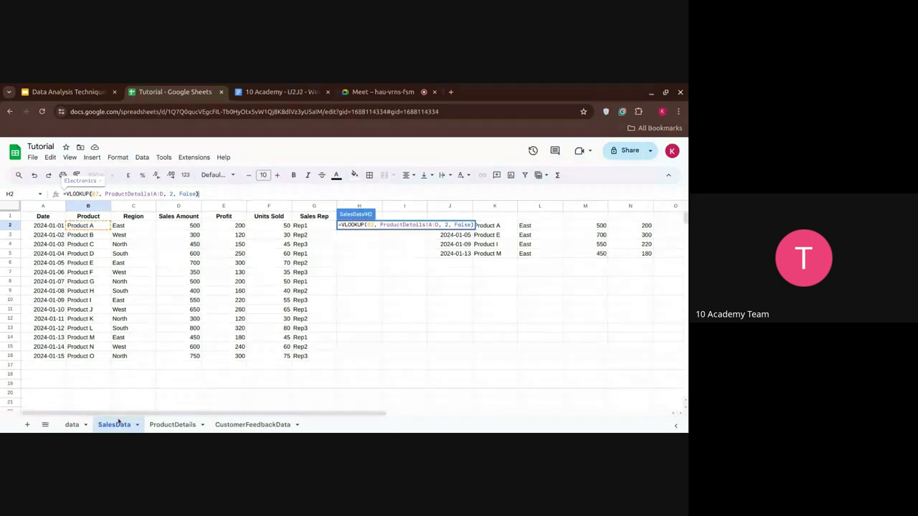
key(Return)
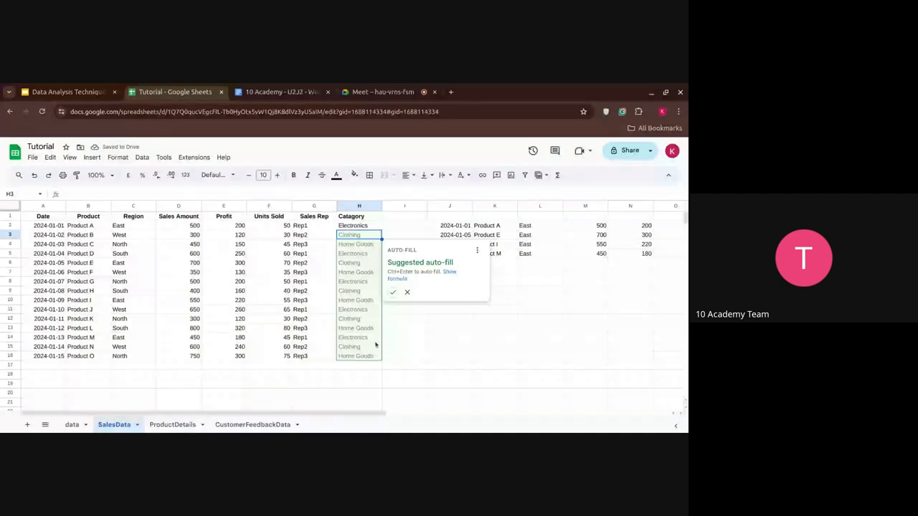
click(394, 294)
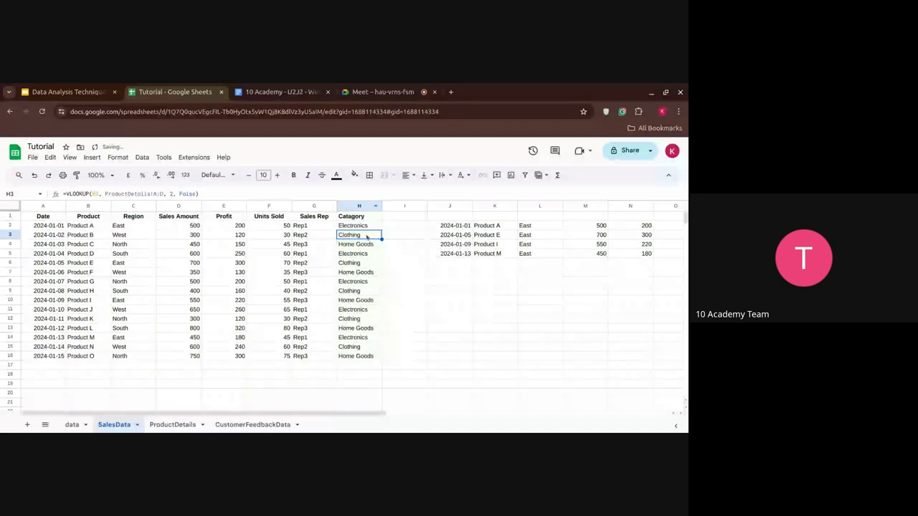
Step: Compare the filled category column with the ProductDetails sheet and switch to the Google Meet call
click(170, 426)
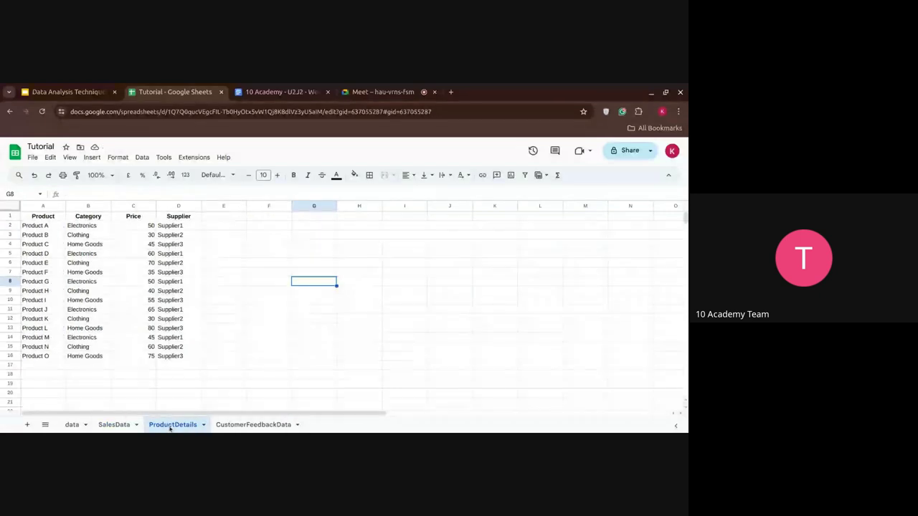
click(109, 425)
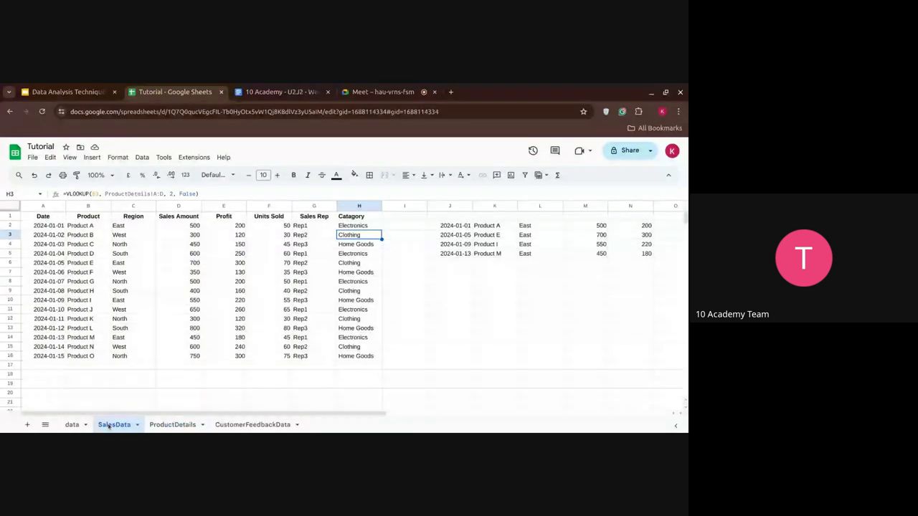
click(364, 89)
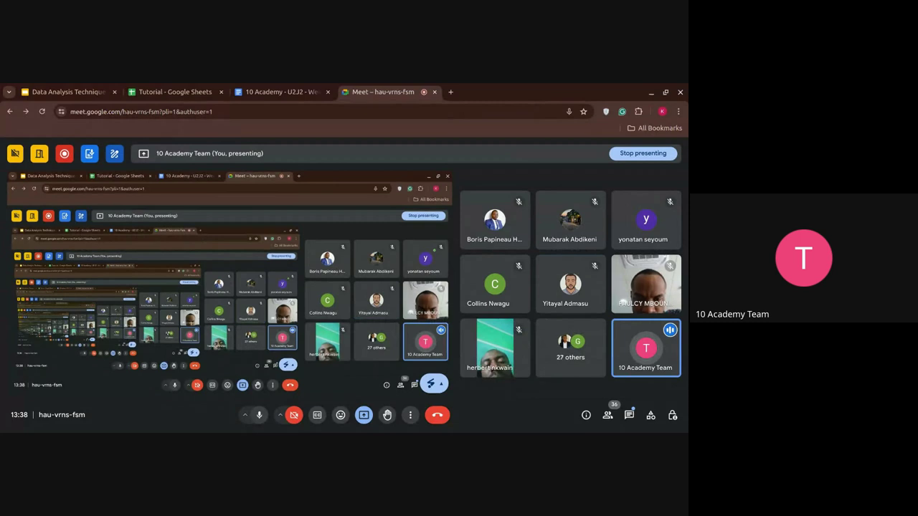
Step: Switch to the Tutorial spreadsheet and examine the FILTER formula in SalesData cell J2 and the columns of the data sheet
click(200, 96)
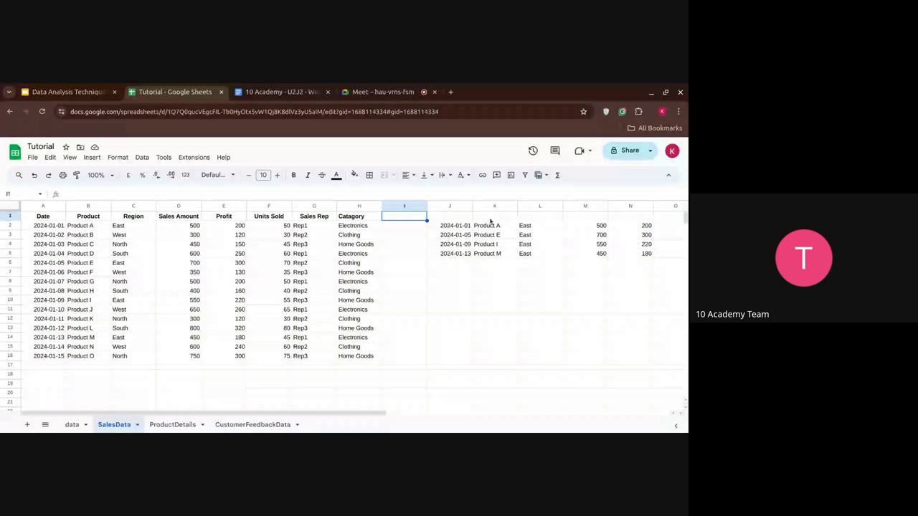
click(466, 228)
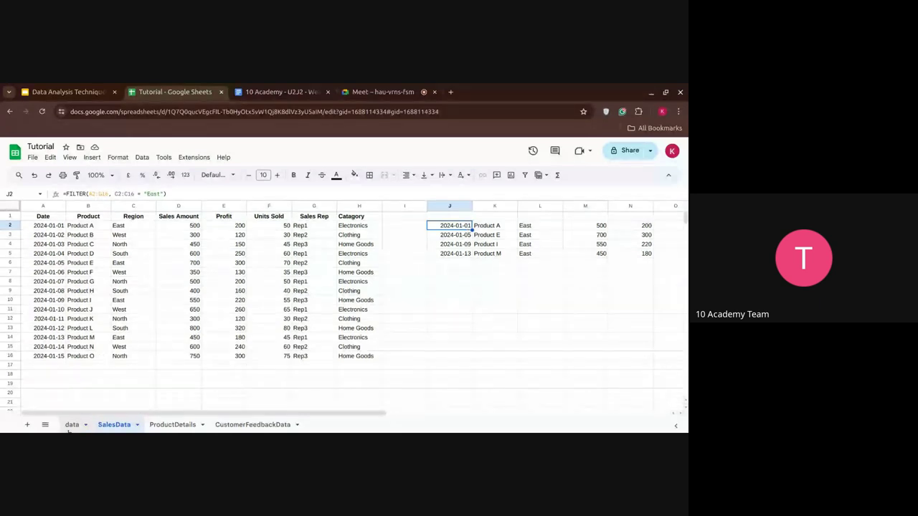
click(72, 425)
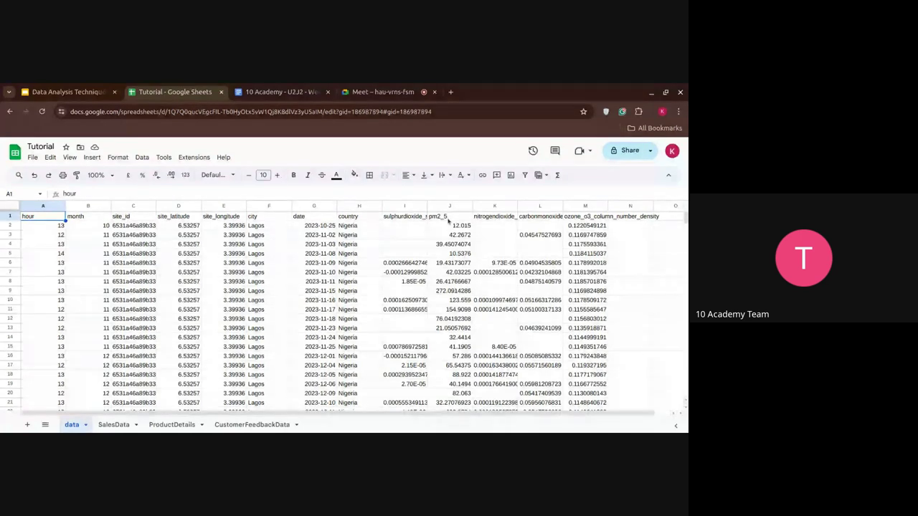
click(118, 425)
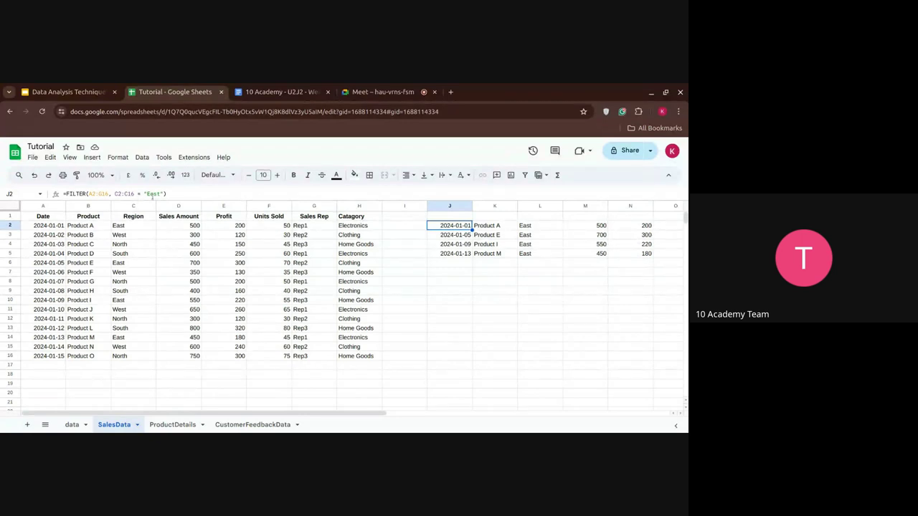
Step: Compare the VLOOKUP formula in H2 with the FILTER formula in J2 and switch to the Google Meet call
click(351, 228)
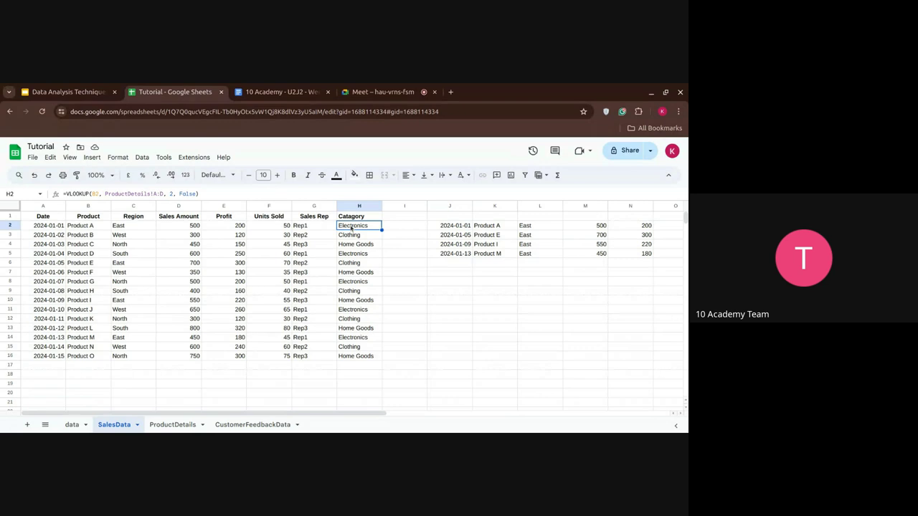
key(Right)
key(Right)
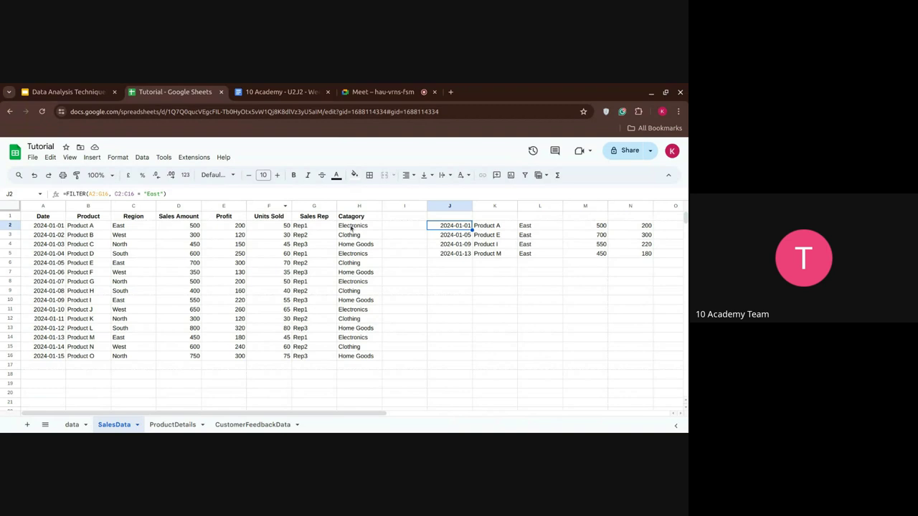
click(352, 226)
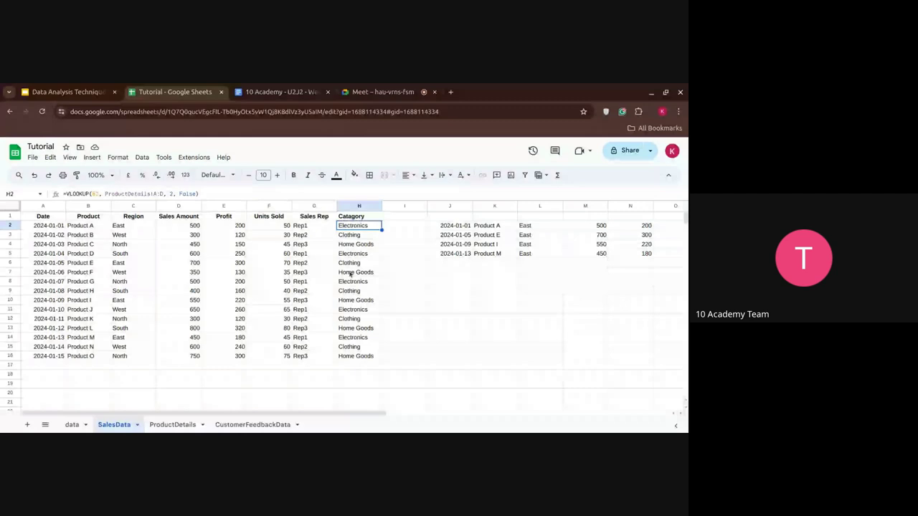
click(380, 92)
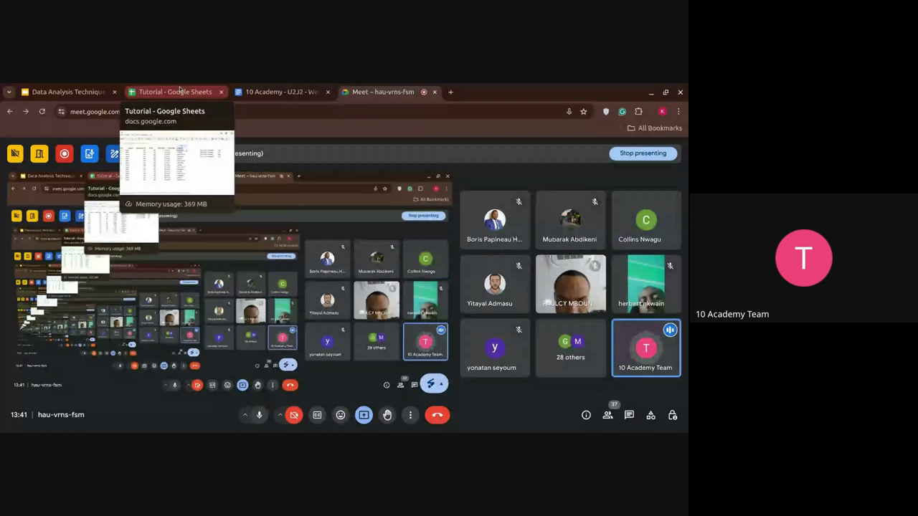
Step: Return to the Tutorial spreadsheet and add a Price header in cell I1 of SalesData
click(180, 91)
click(404, 217)
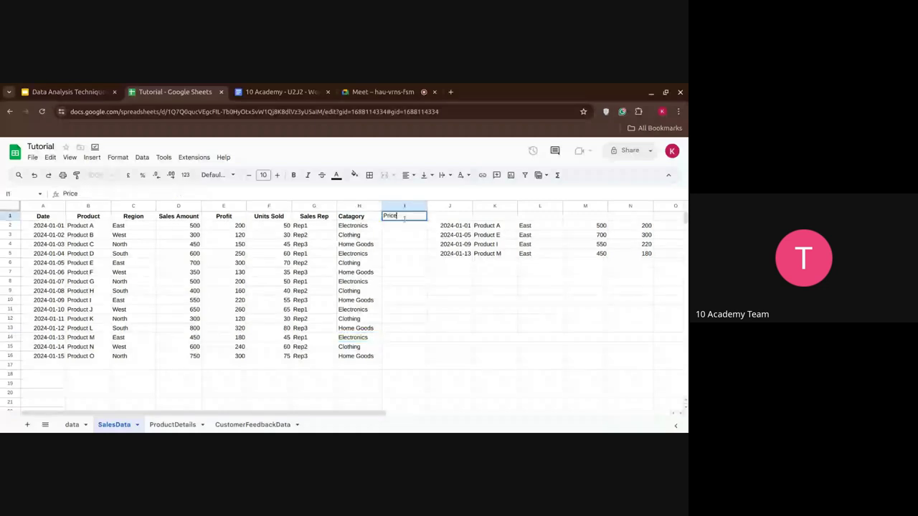
text(Price)
key(Return)
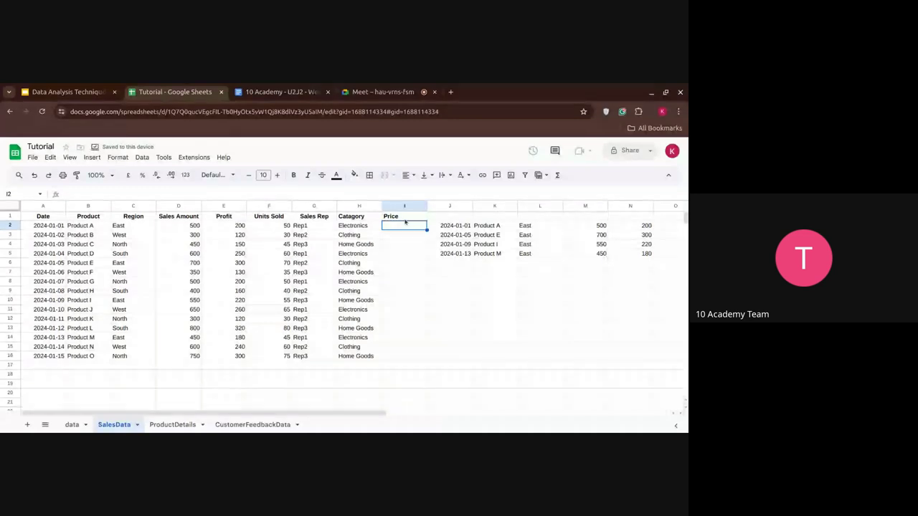
text(=VLOOKUP()
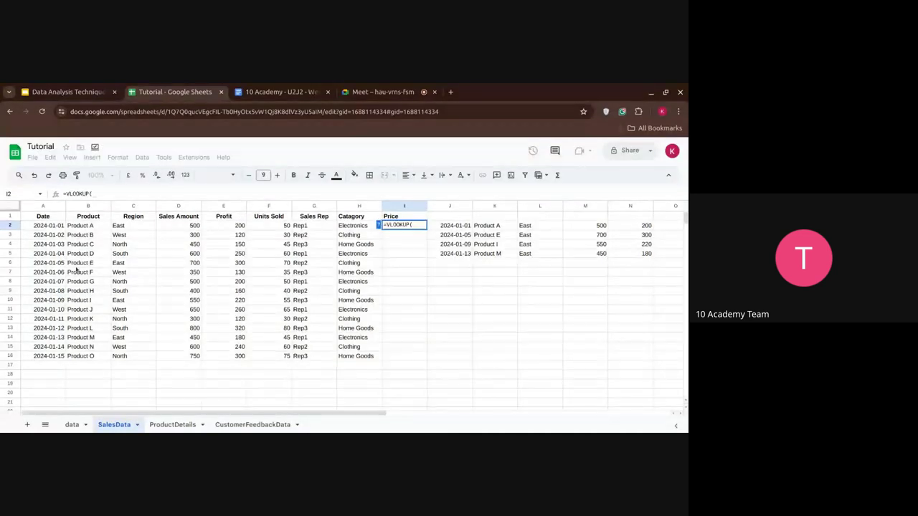
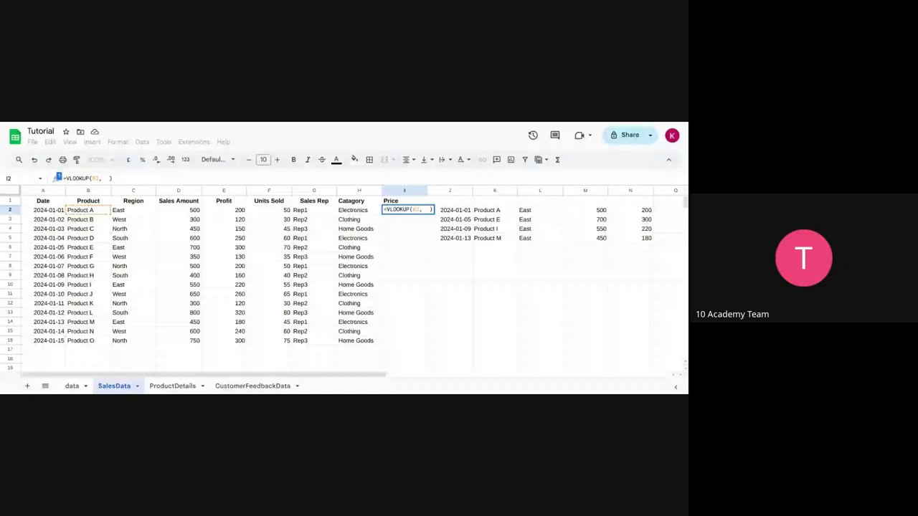
key(Escape)
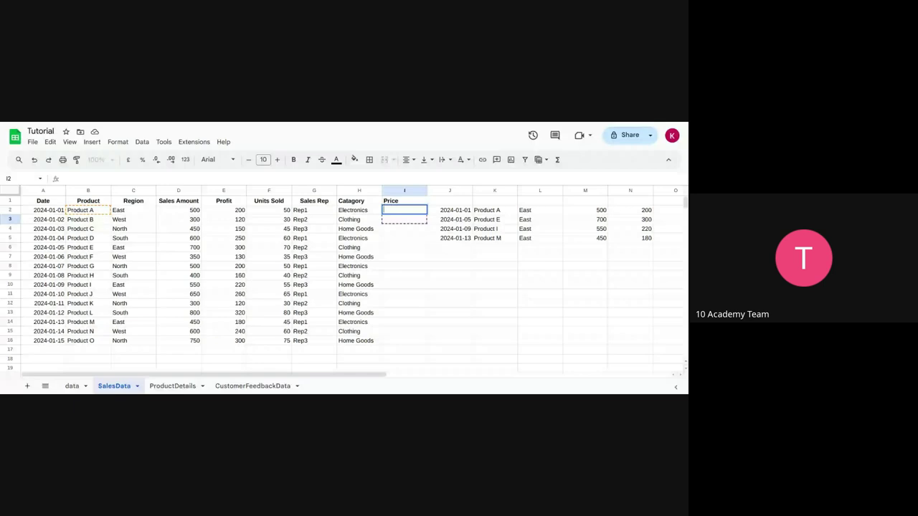
click(393, 256)
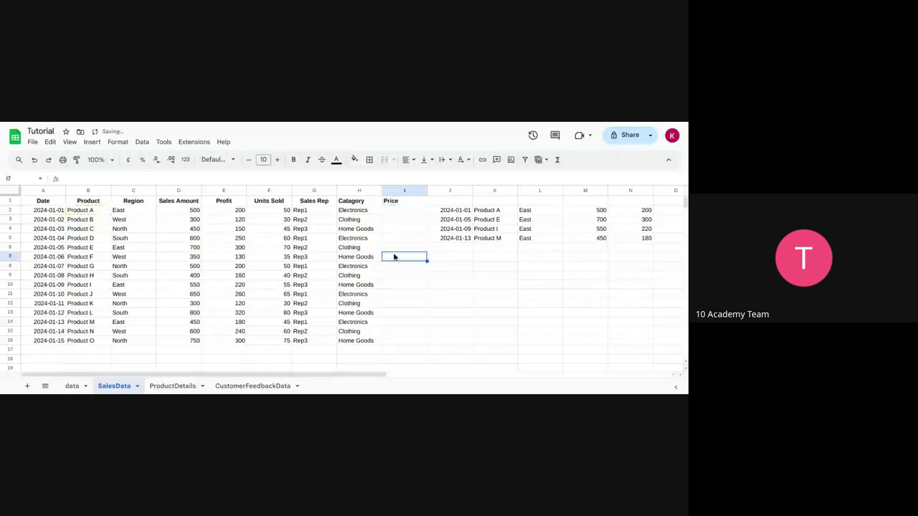
Step: Begin a VLOOKUP formula in SalesData cell I2 with B2 as the search key, followed by a comma, checking ProductDetails on the way
click(389, 213)
text(=)
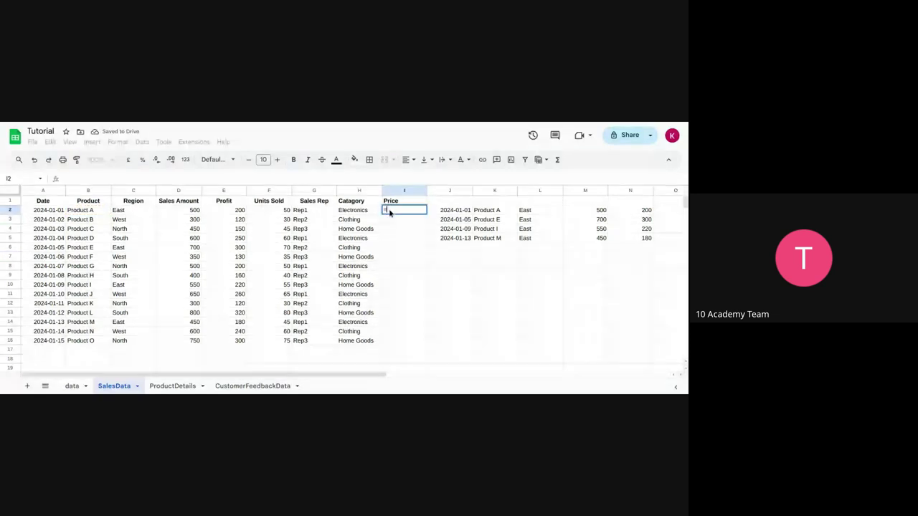
text(vlookup)
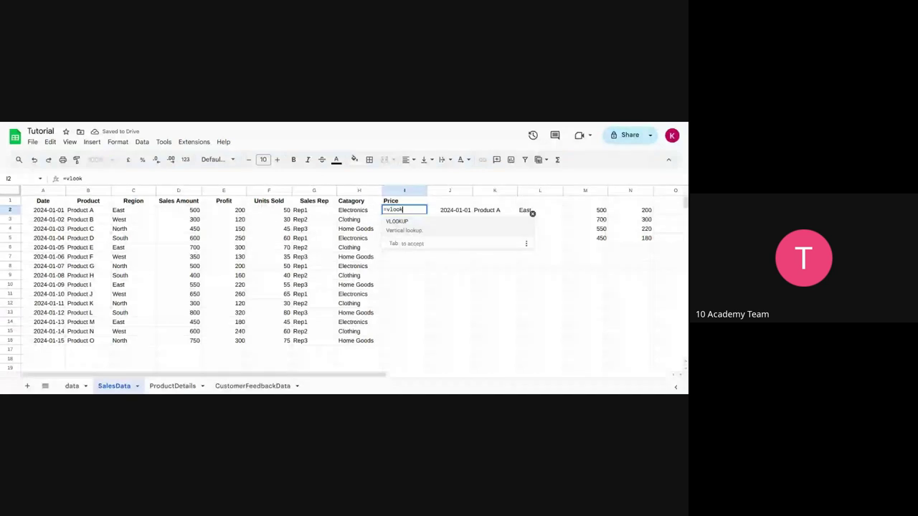
key(Tab)
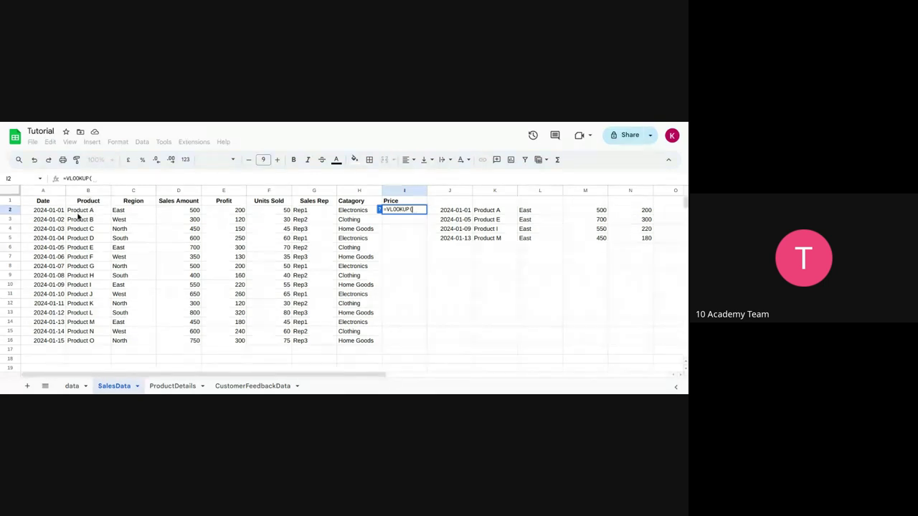
click(172, 386)
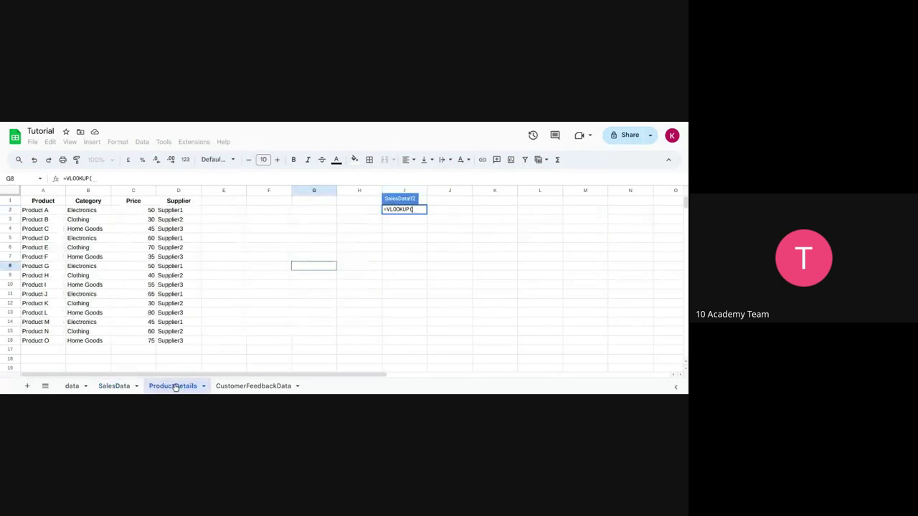
click(114, 386)
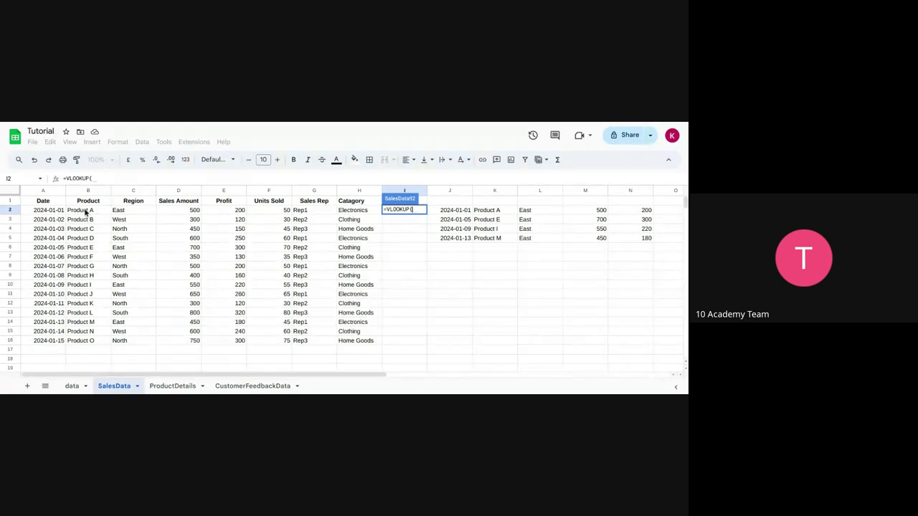
click(416, 210)
text(B2)
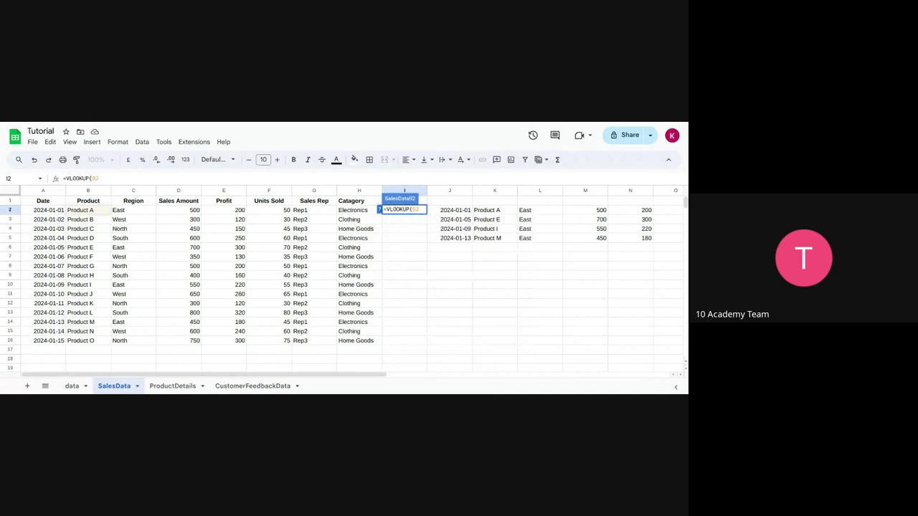
text(,)
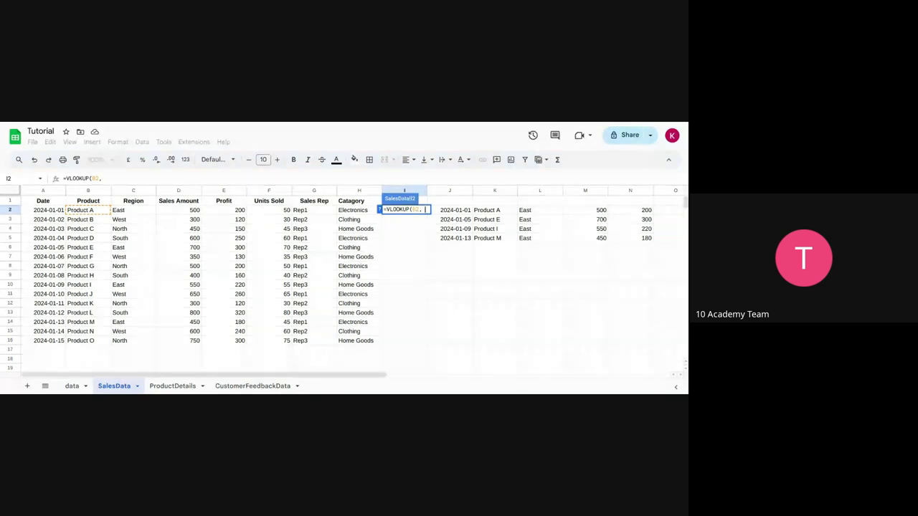
Step: Add ProductDetails!A:D as the lookup range of the VLOOKUP formula in I2, checking the columns in ProductDetails
text( Product)
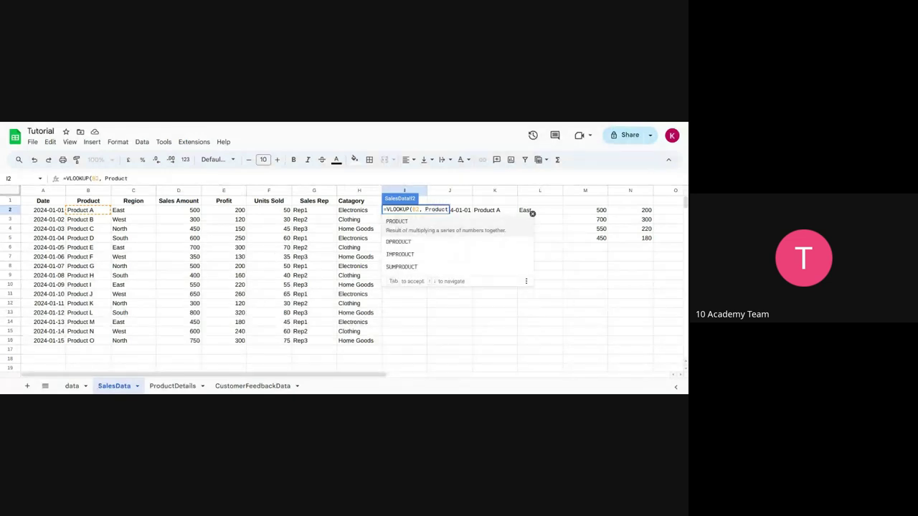
text(Details)
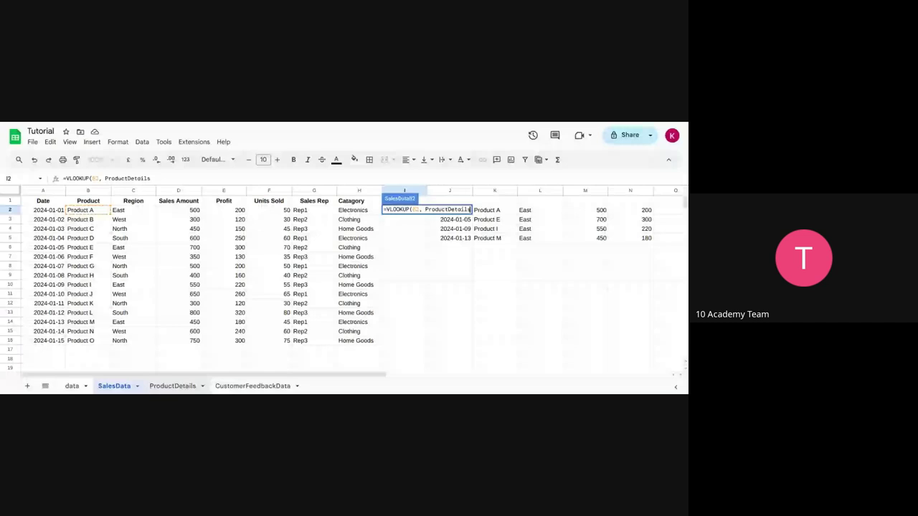
text(!)
click(181, 390)
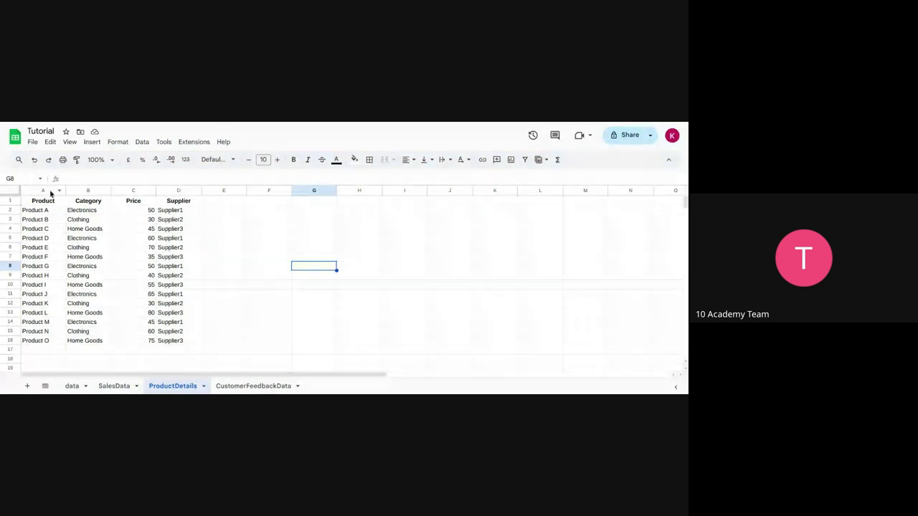
click(114, 386)
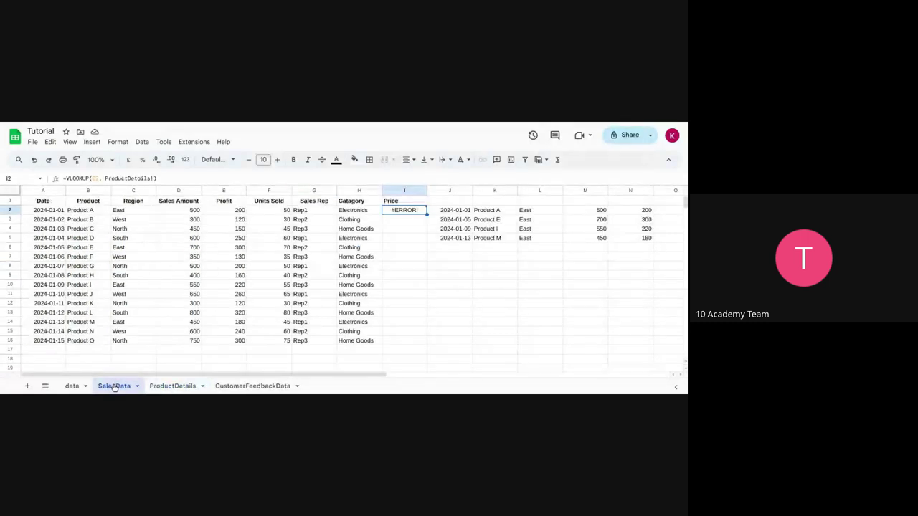
click(152, 387)
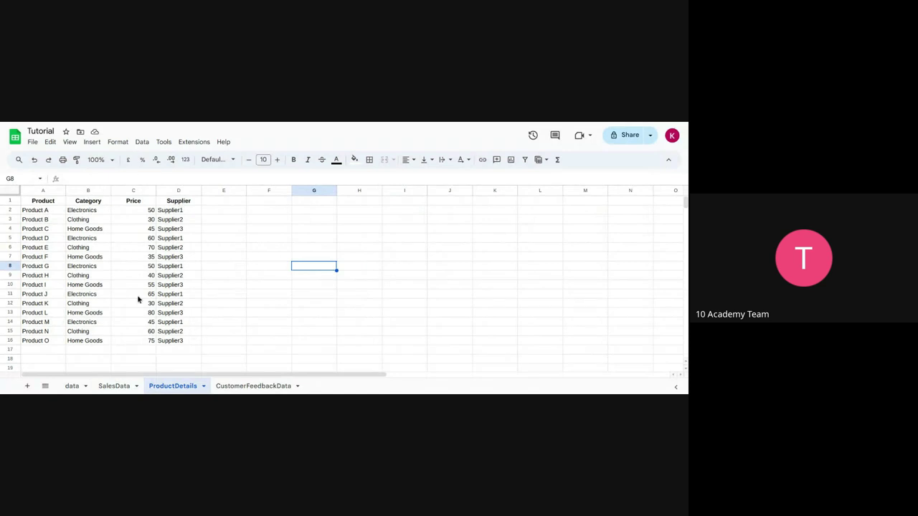
click(123, 386)
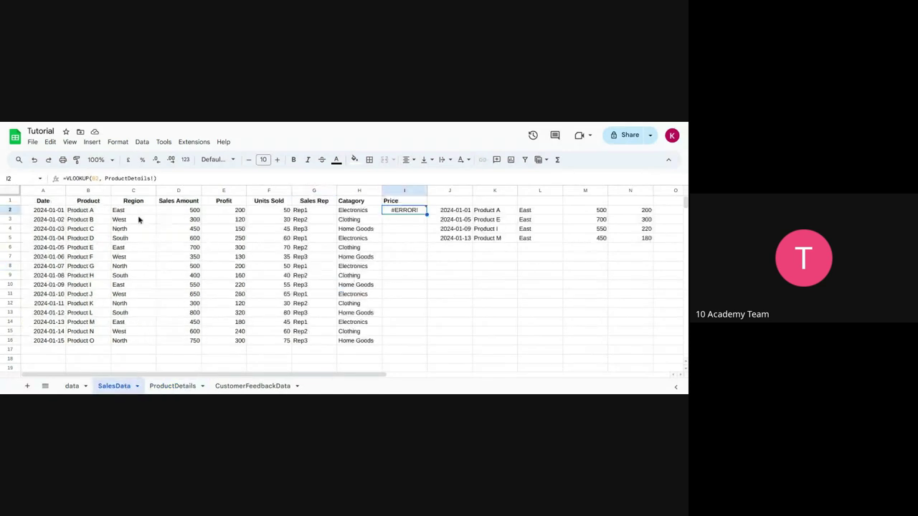
click(155, 178)
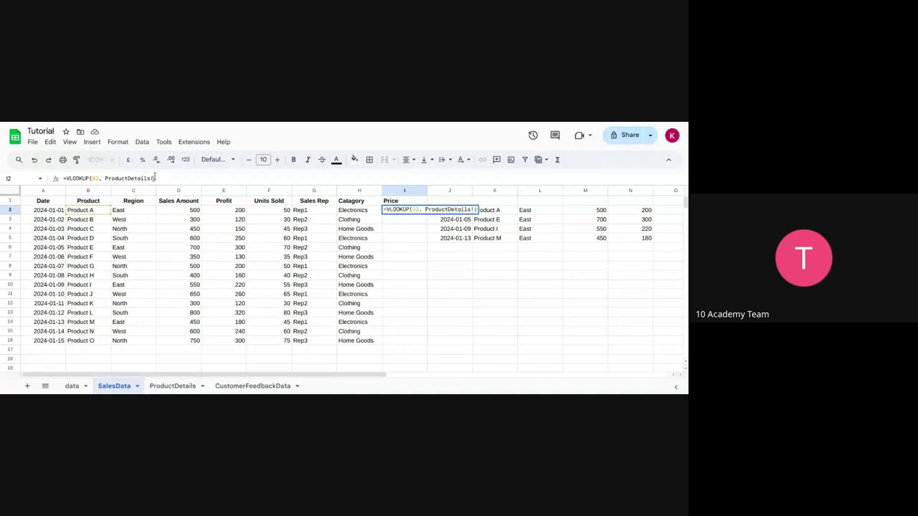
text(A:)
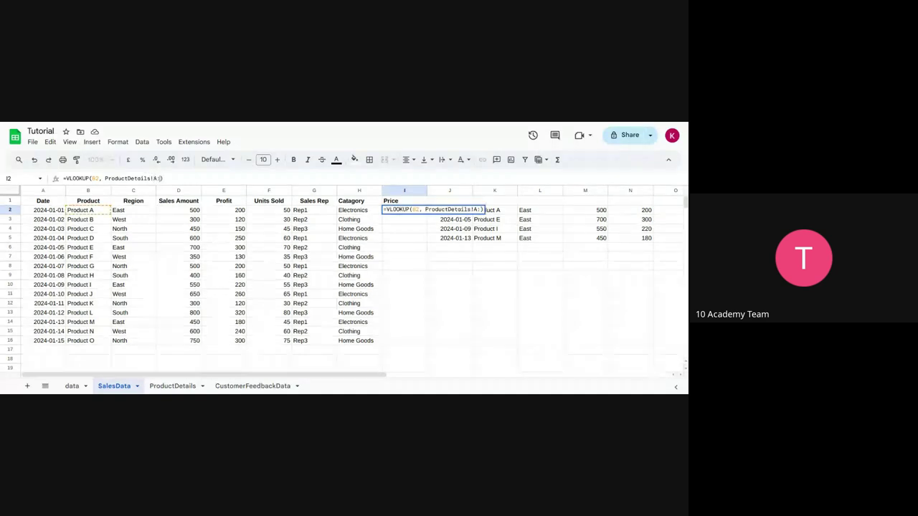
text(D)
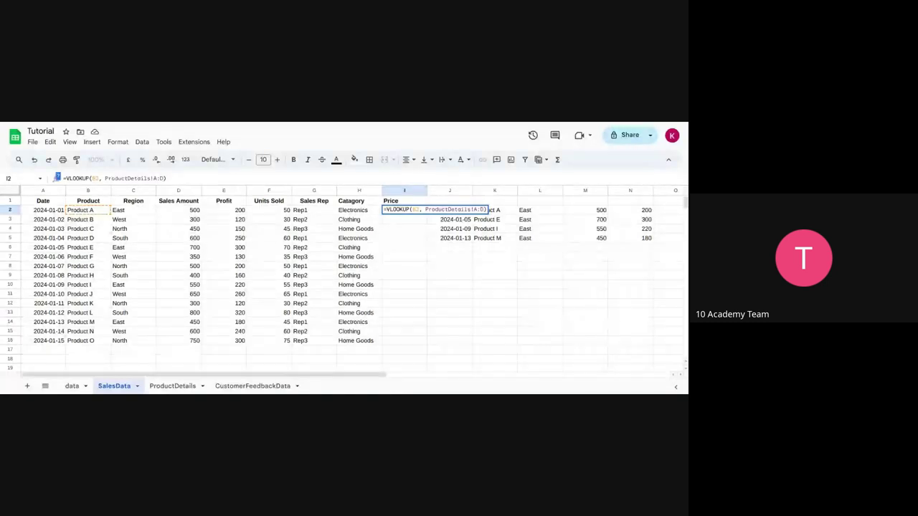
Step: Review columns A to D in ProductDetails and add a comma after the lookup range of the VLOOKUP formula in SalesData I2
click(174, 386)
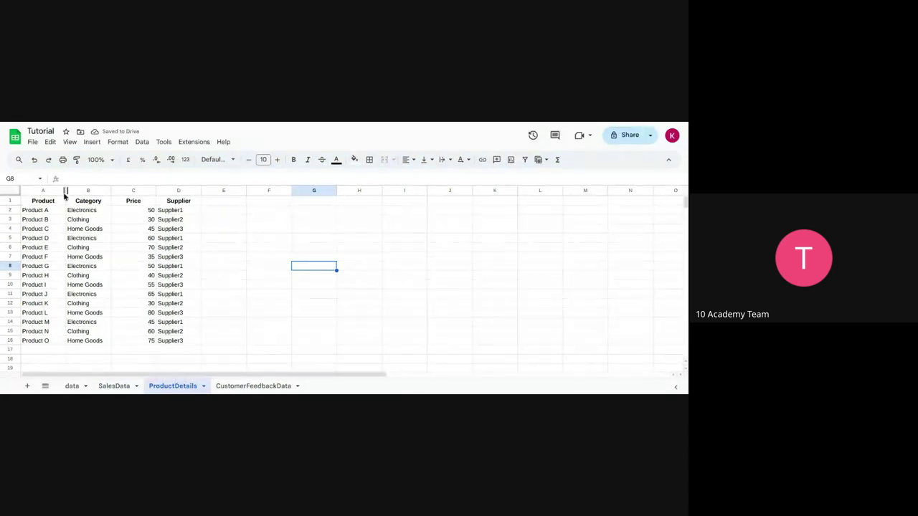
drag(45, 190, 176, 190)
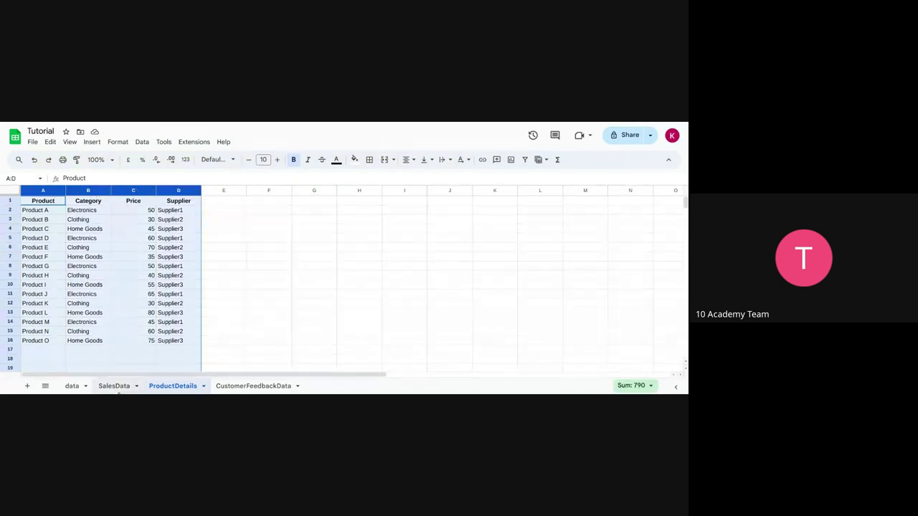
click(235, 312)
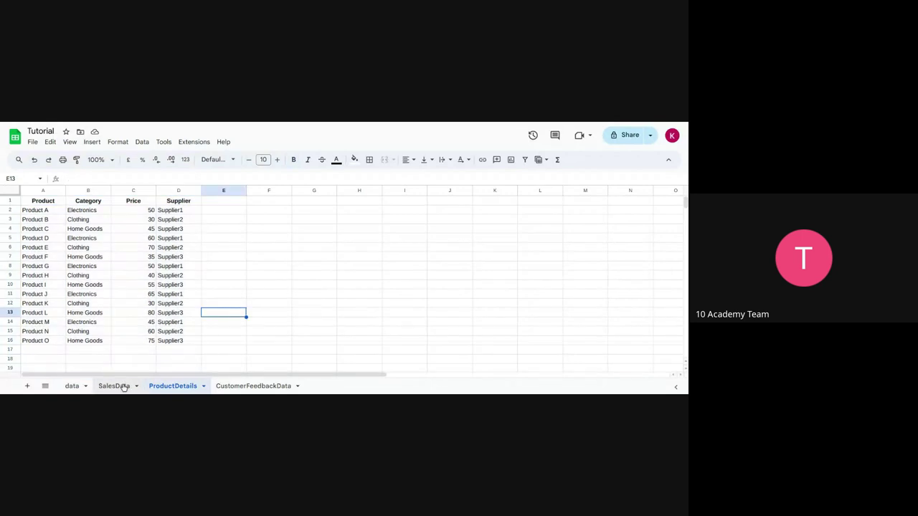
click(122, 385)
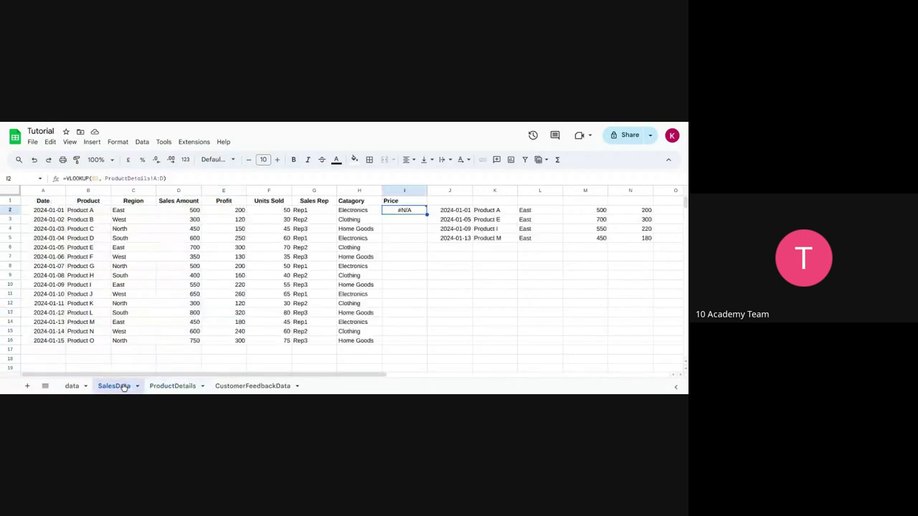
click(164, 178)
text(,)
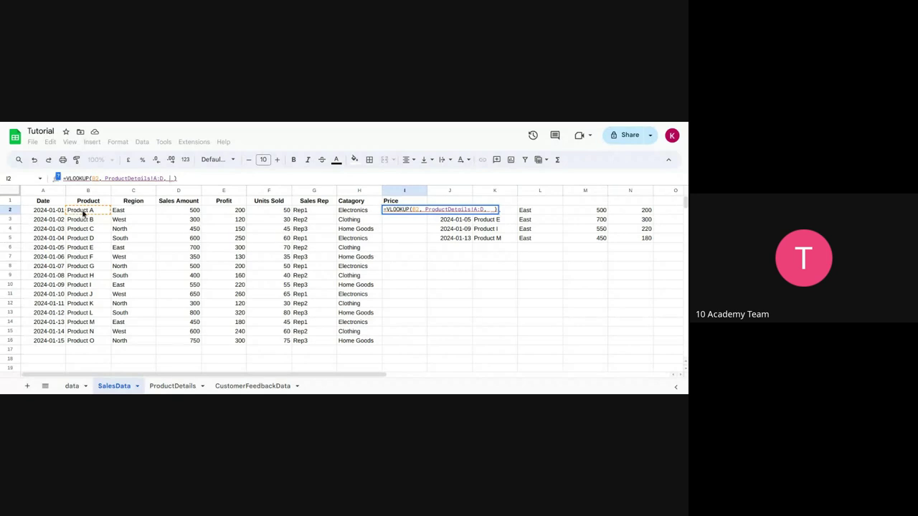
Step: Complete the VLOOKUP in I2 with column index 3 and False, and fill it down the Price column, checking against ProductDetails
click(173, 386)
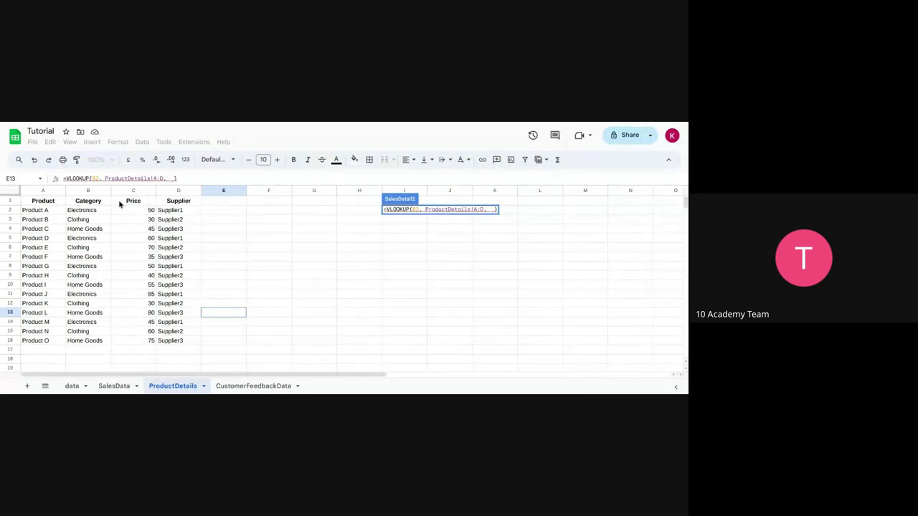
click(119, 388)
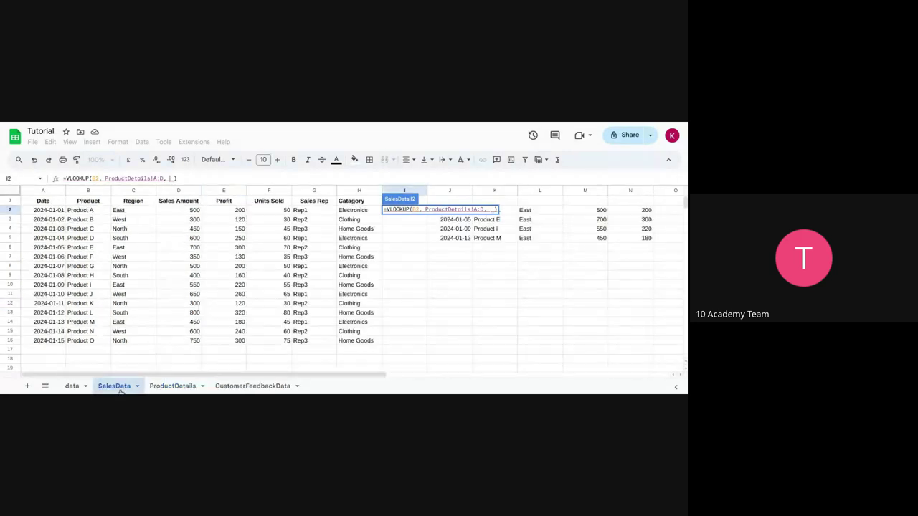
text(3, )
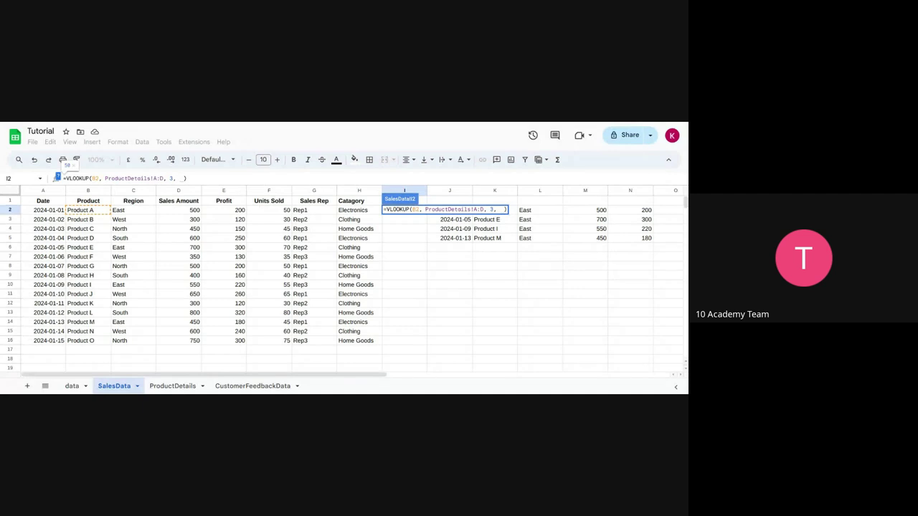
text(False)
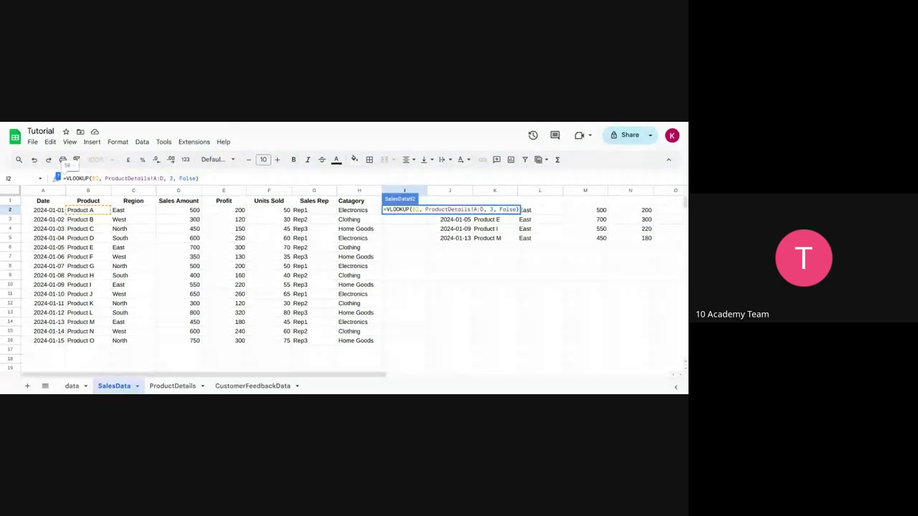
key(Return)
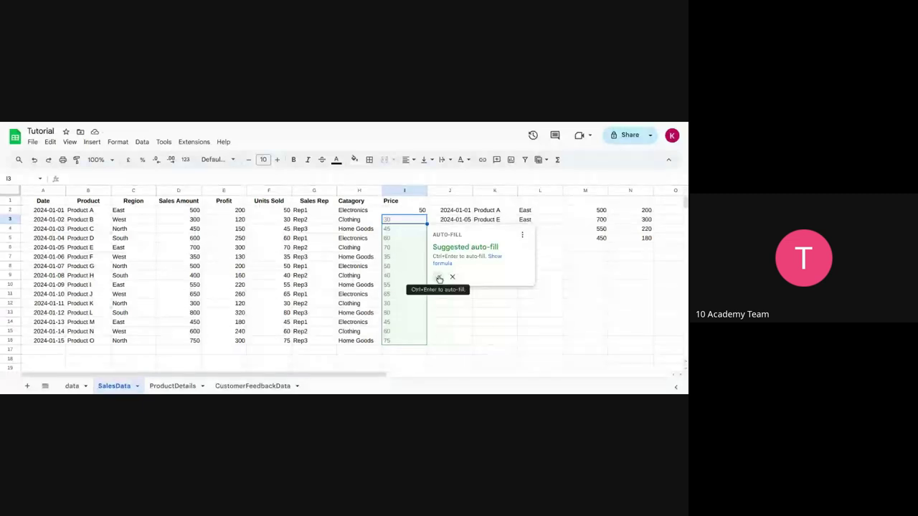
click(439, 278)
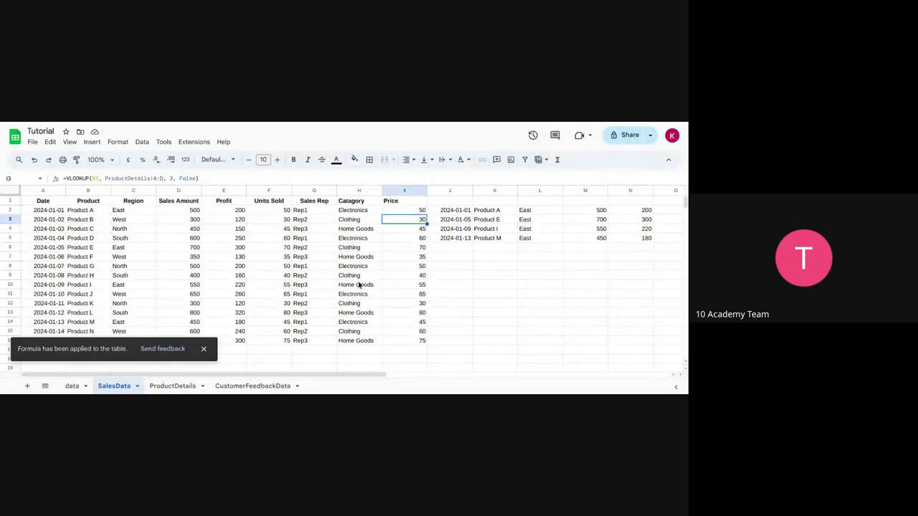
click(185, 385)
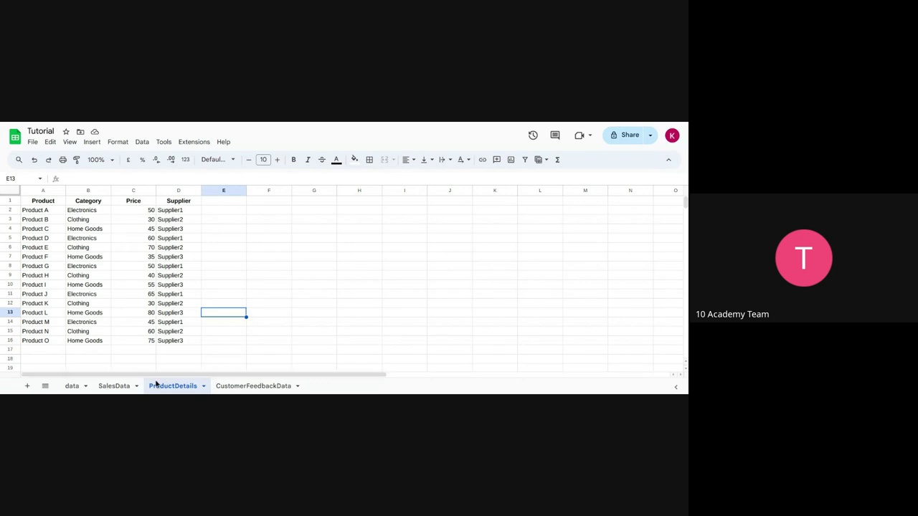
click(118, 385)
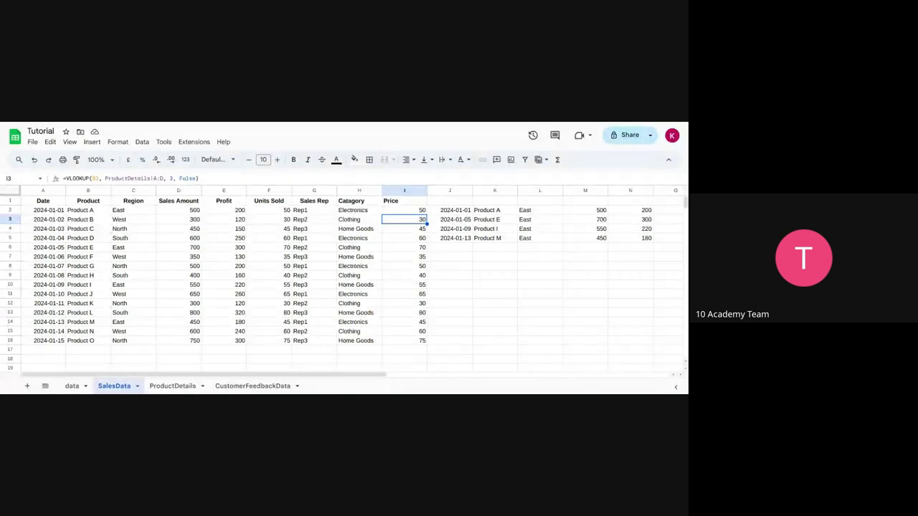
Step: Insert an empty VLOOKUP function in cell J7 and read its help on search_key, range, index and is_sorted
click(447, 259)
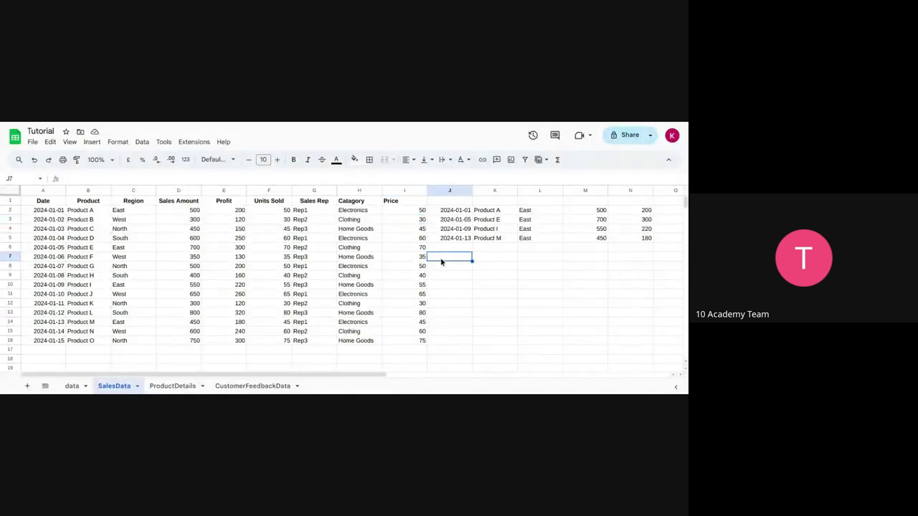
click(93, 142)
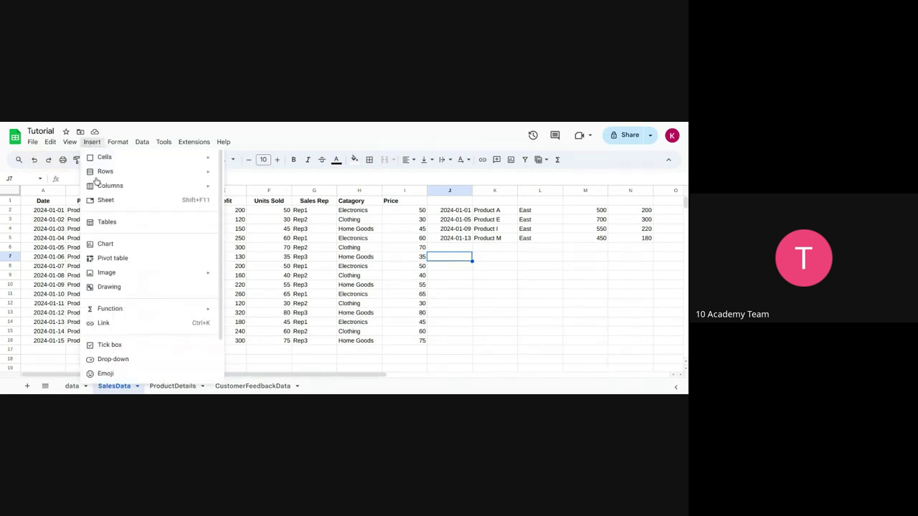
mouse_move(133, 311)
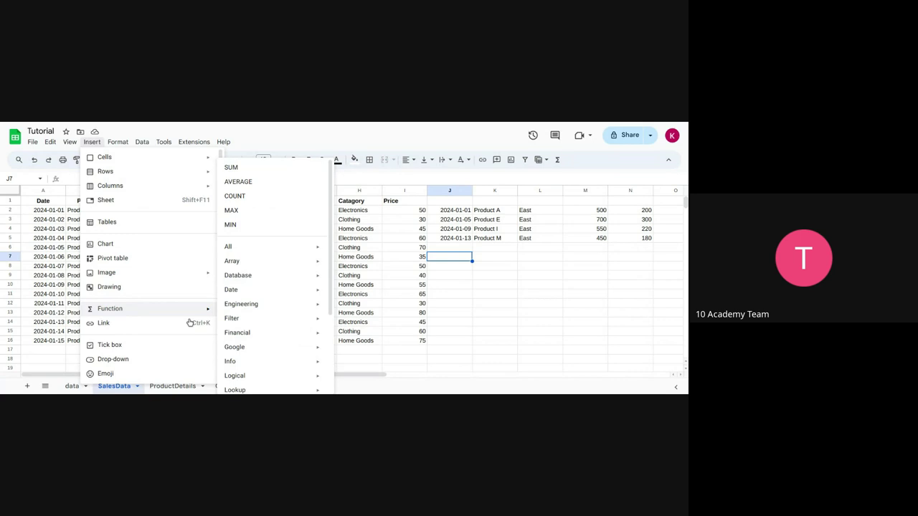
mouse_move(246, 347)
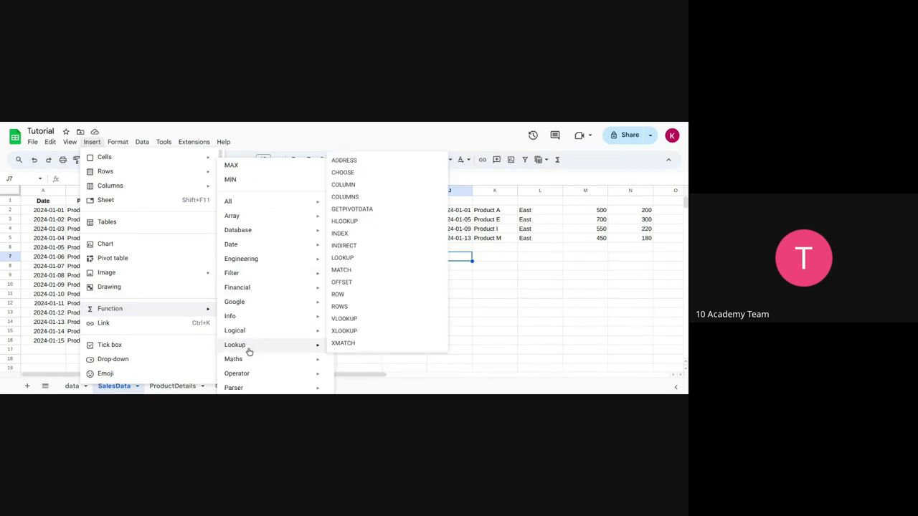
click(344, 317)
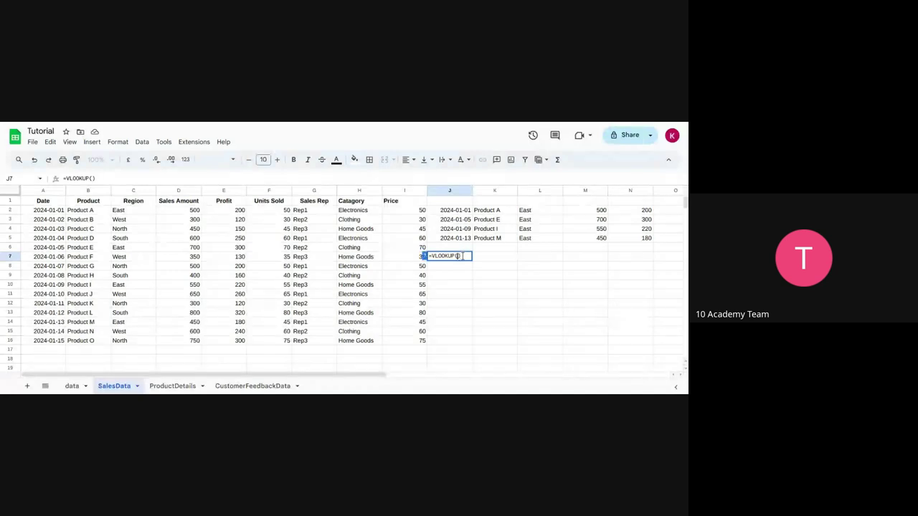
click(457, 256)
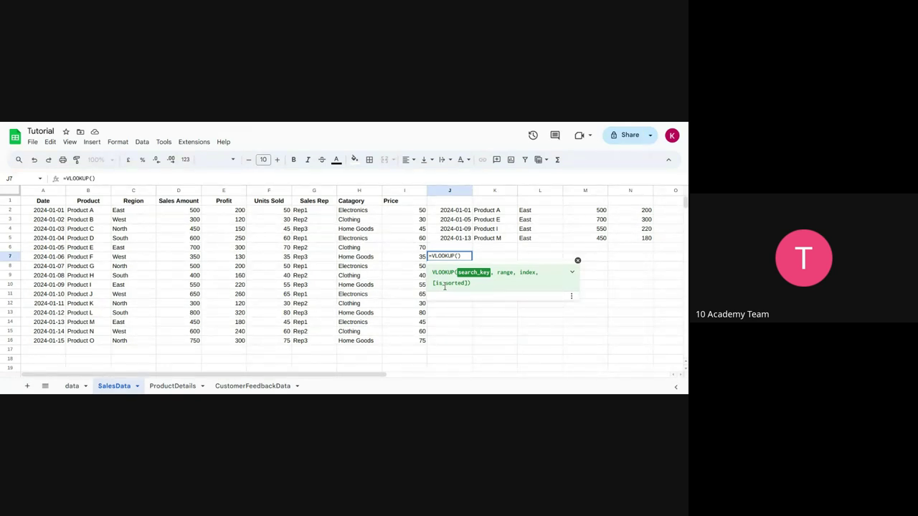
click(573, 272)
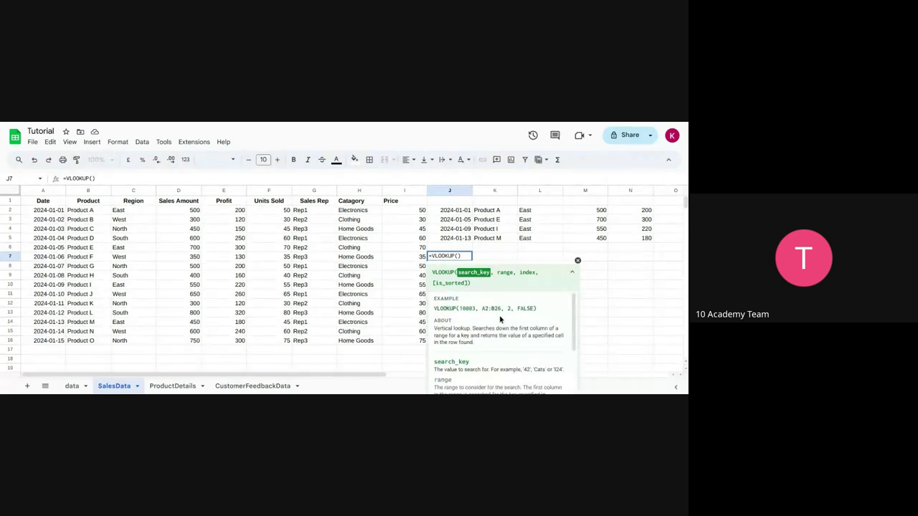
scroll(501, 320, down, 2)
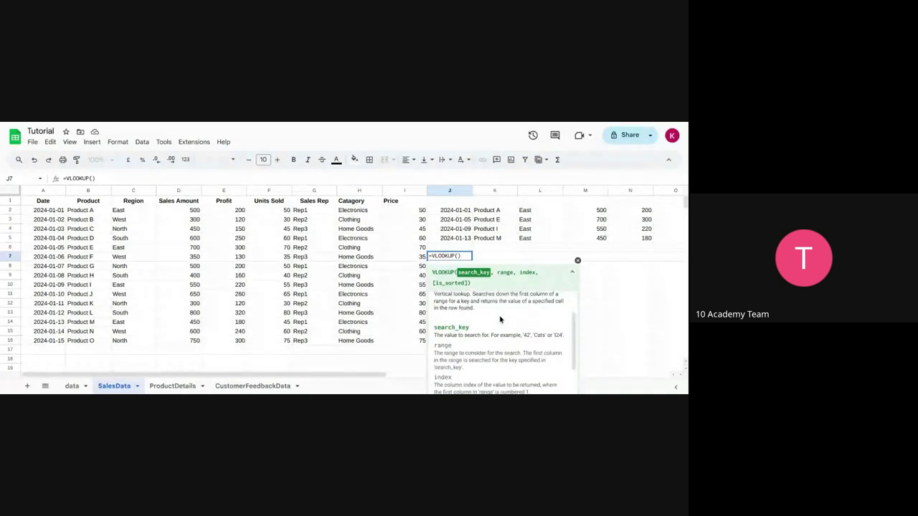
scroll(501, 320, down, 2)
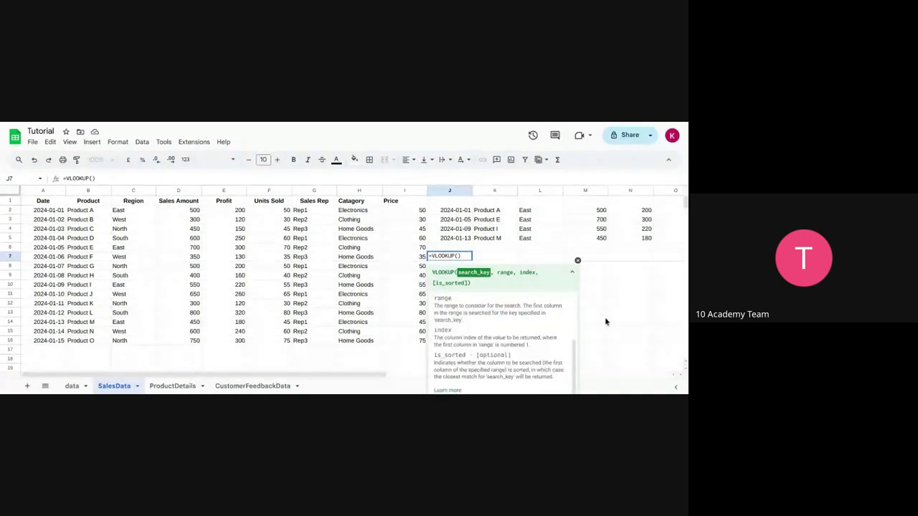
scroll(604, 317, down, 3)
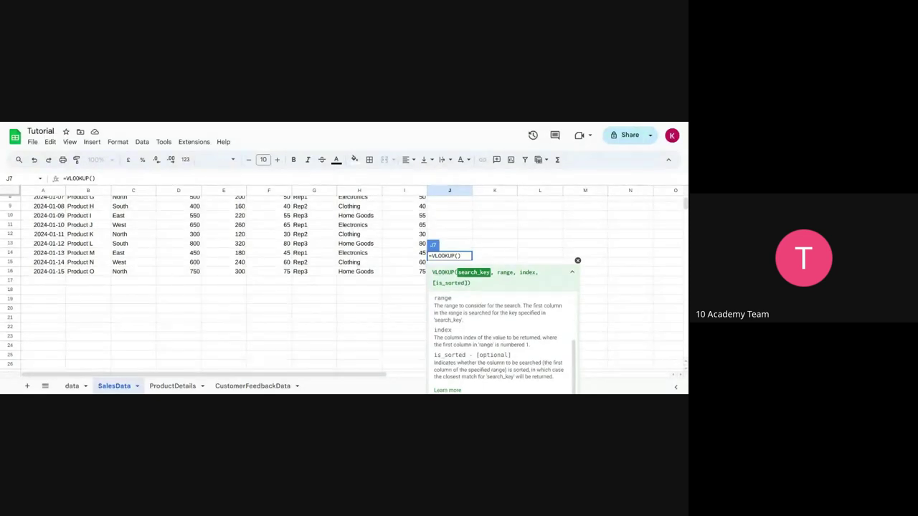
scroll(395, 307, up, 3)
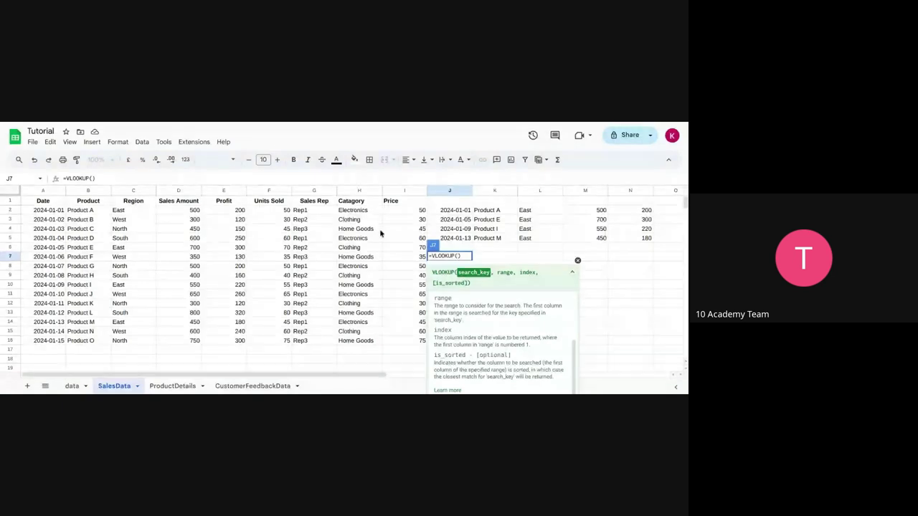
Step: Close the function help and clear the empty VLOOKUP formula from cell J7
click(577, 261)
drag(459, 256, 421, 259)
key(BackSpace)
click(494, 256)
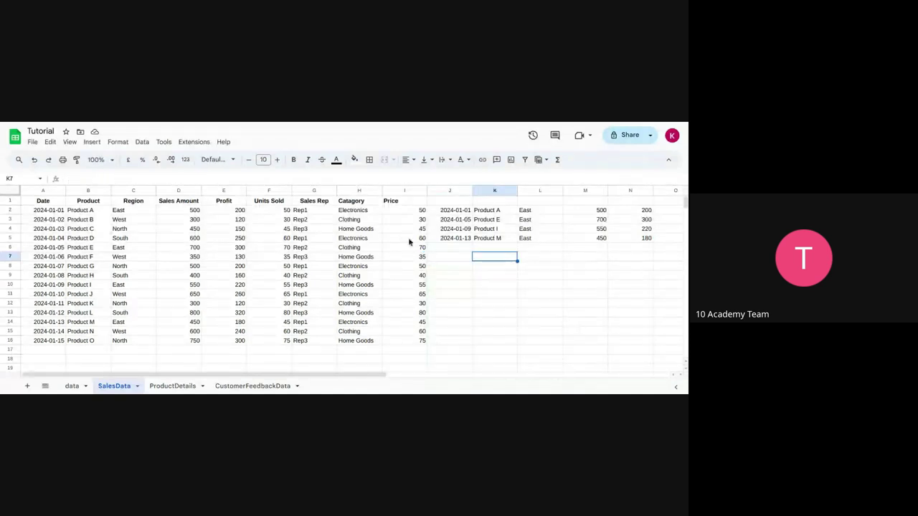
Step: Compare the VLOOKUP formulas in I2 and H2 with the column order in ProductDetails
click(401, 209)
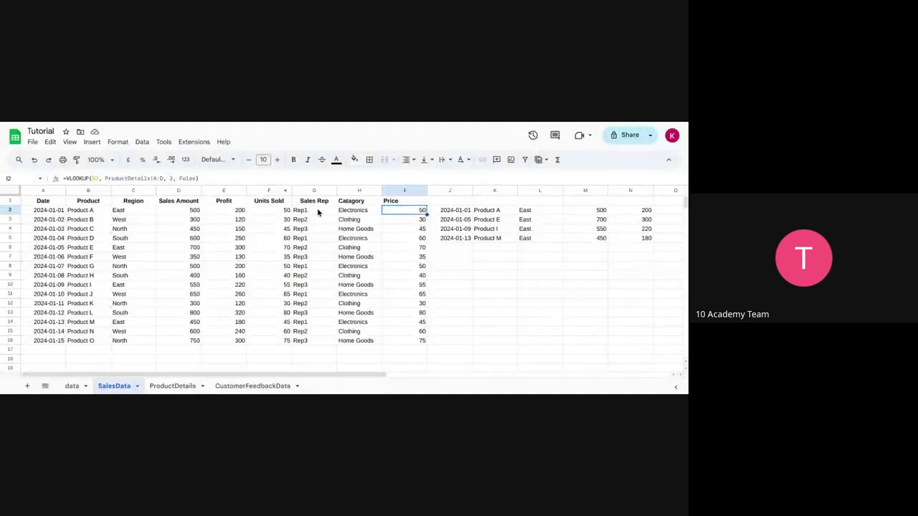
click(344, 211)
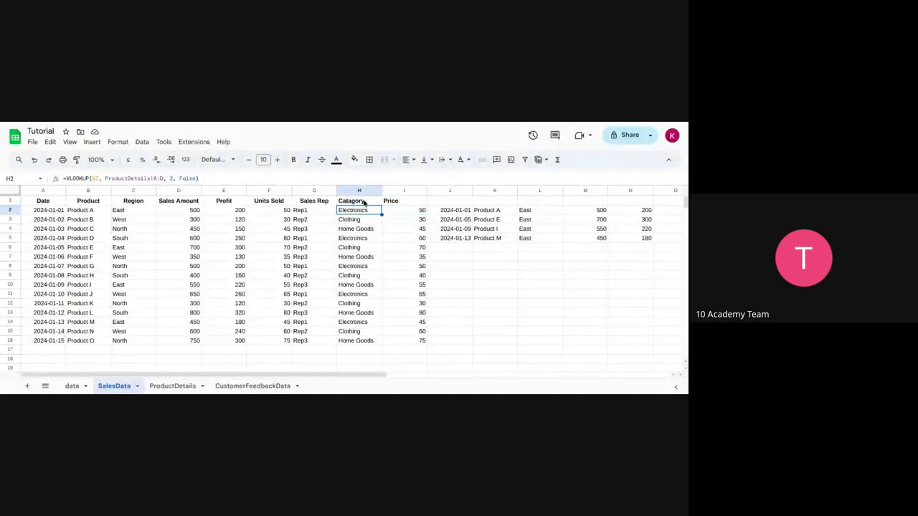
click(160, 388)
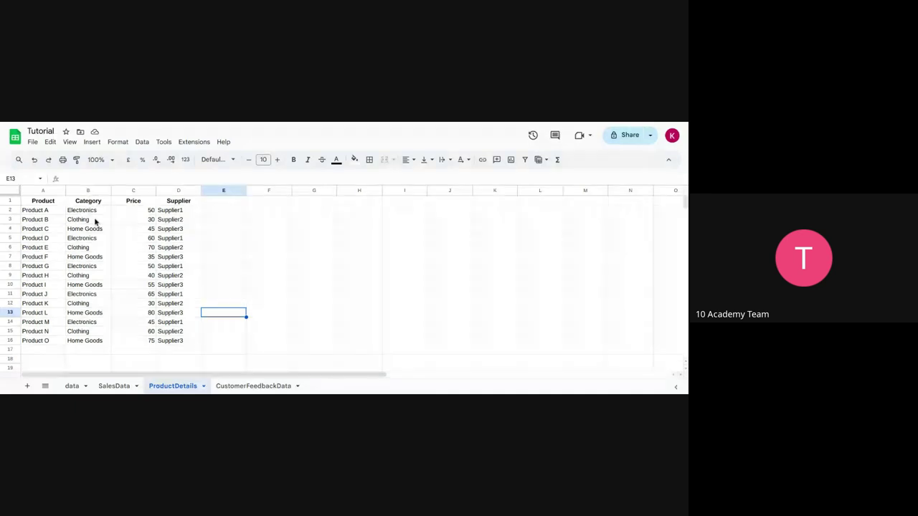
click(114, 386)
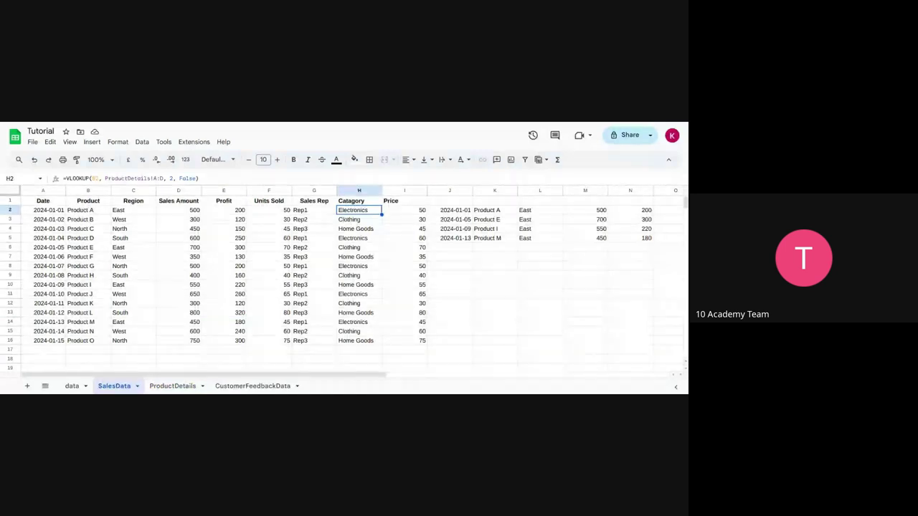
click(401, 213)
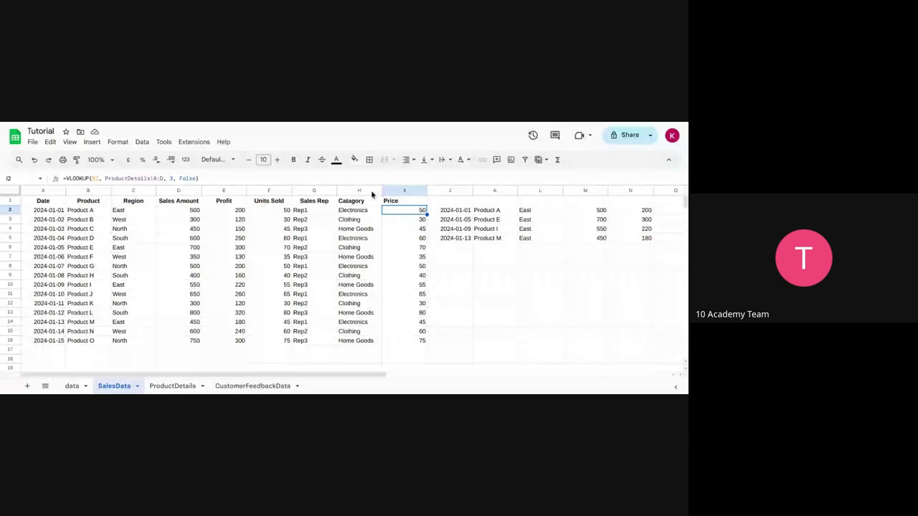
Step: Start a QUERY function in cell K8 and read its help on the data, query and headers arguments
click(475, 265)
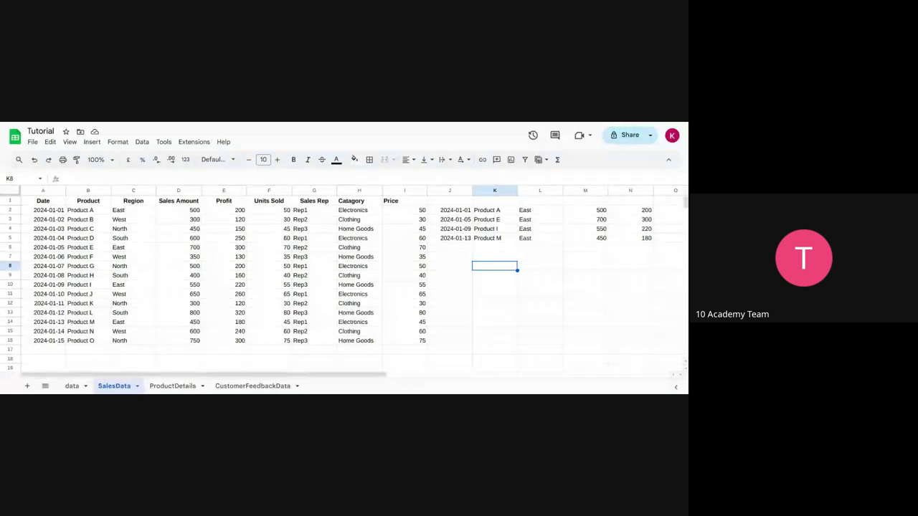
text(=)
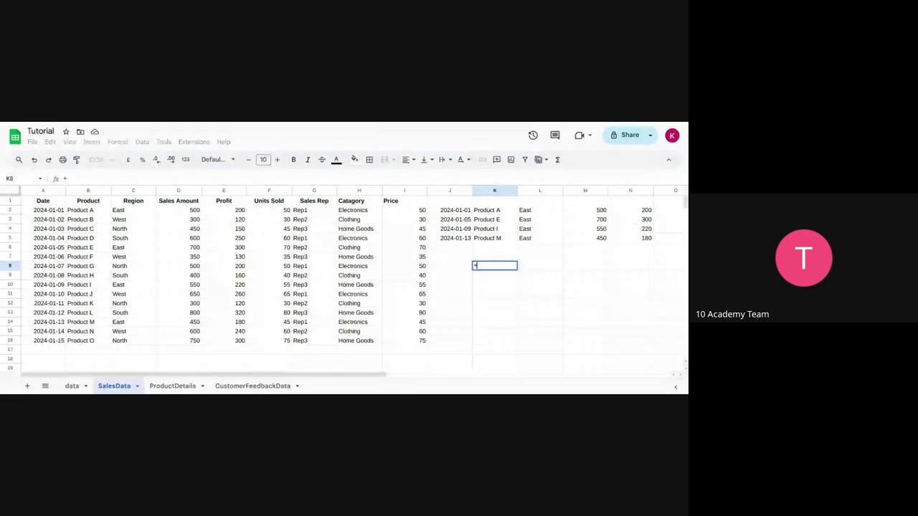
text(que)
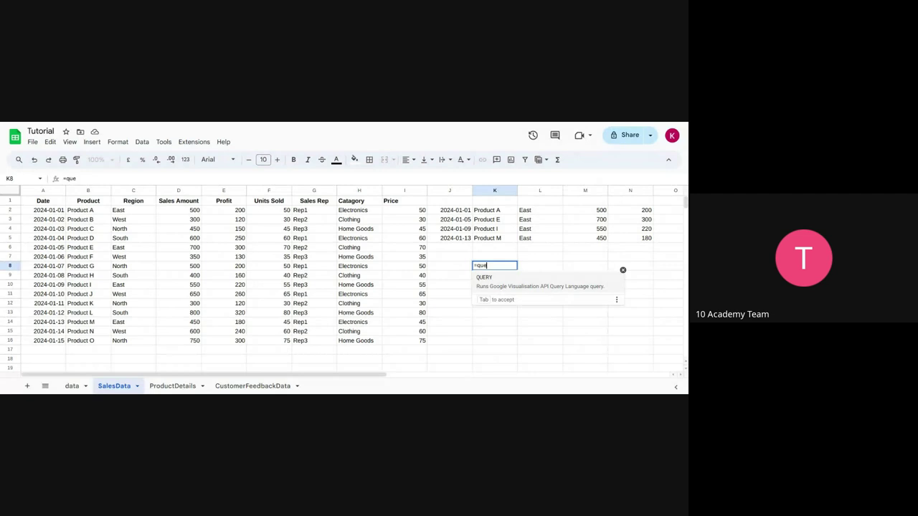
key(Tab)
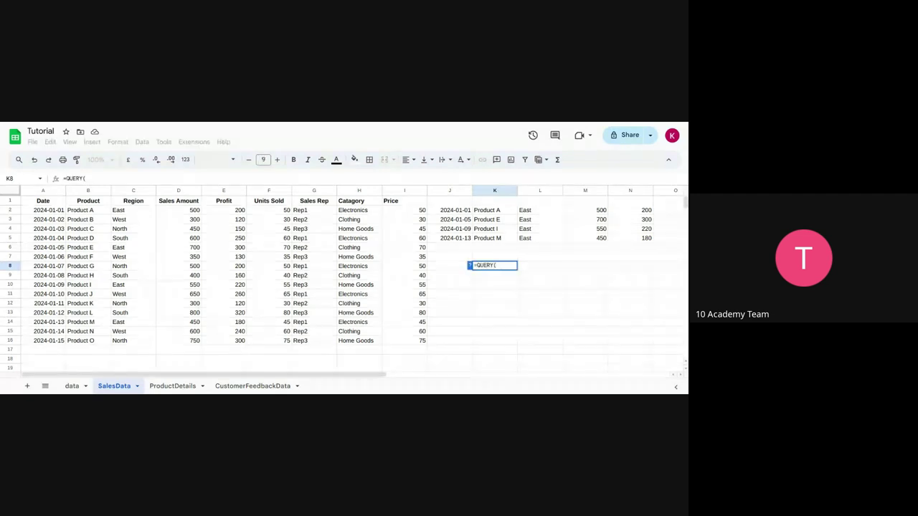
click(470, 266)
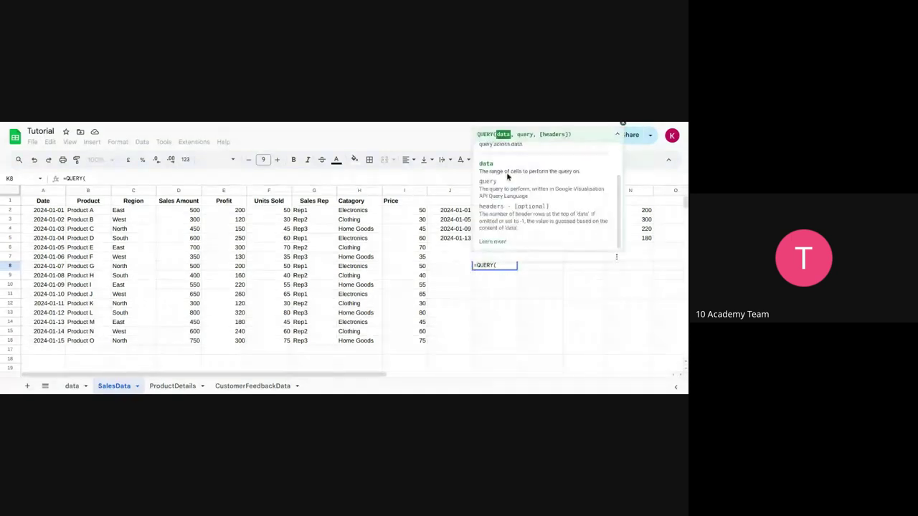
scroll(506, 173, up, 2)
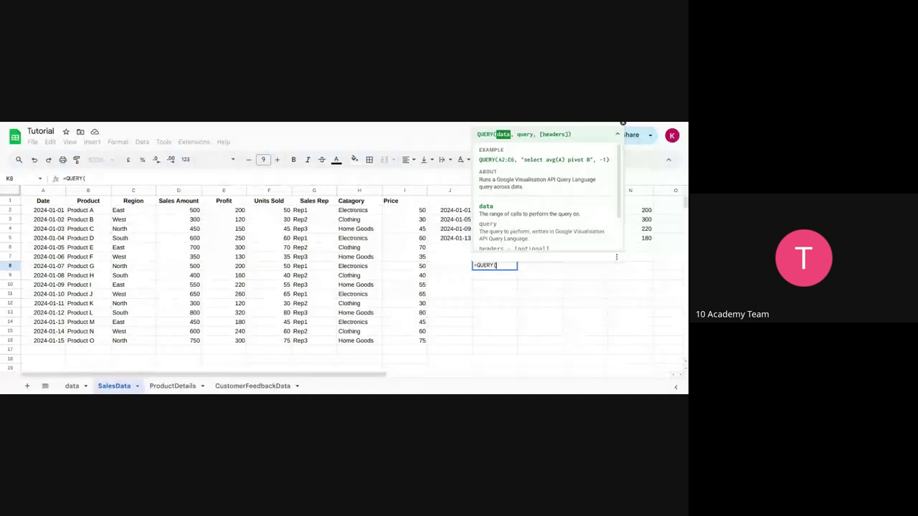
Step: Set the K8 query's data range to A:E and begin its query string with "SELECT * WHERE C = 'West', closing the function help
text(A)
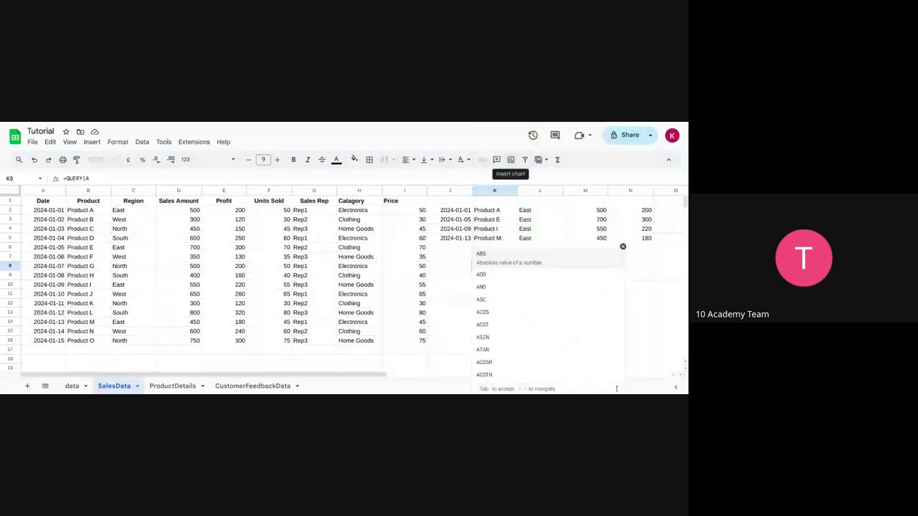
text(:E)
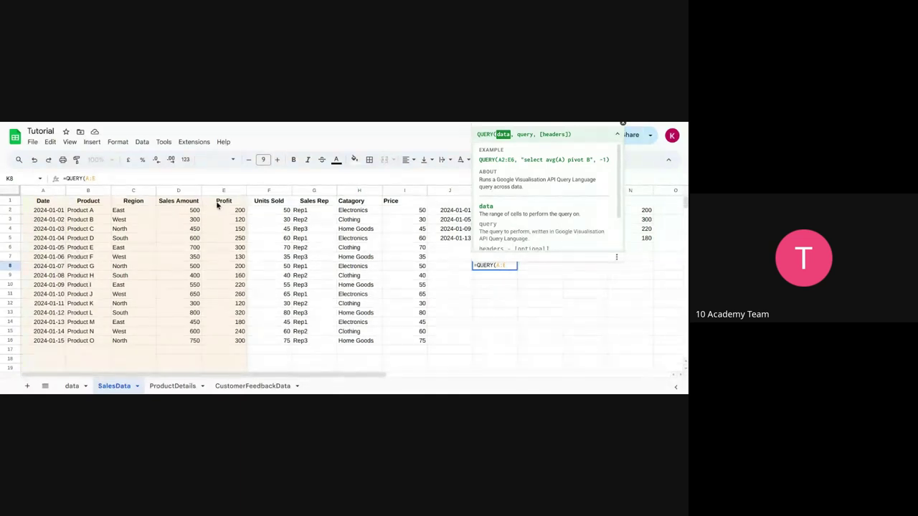
text(, )
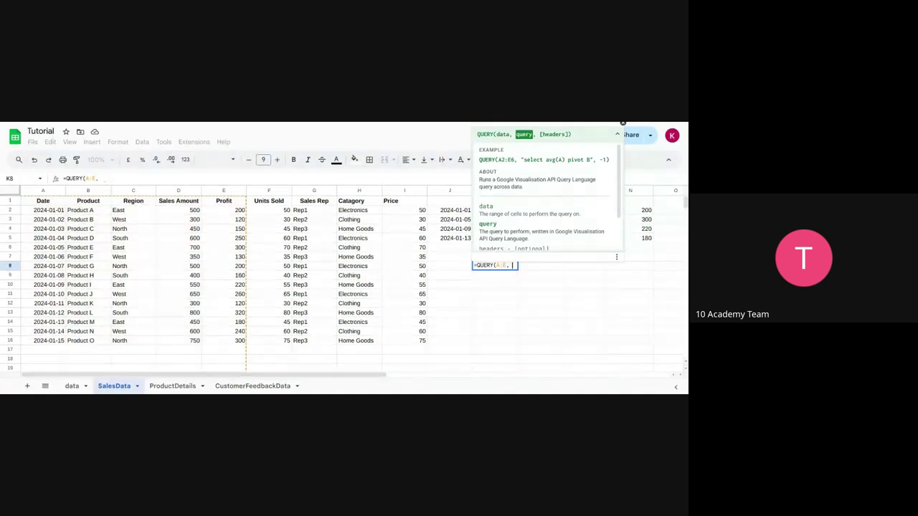
text(")
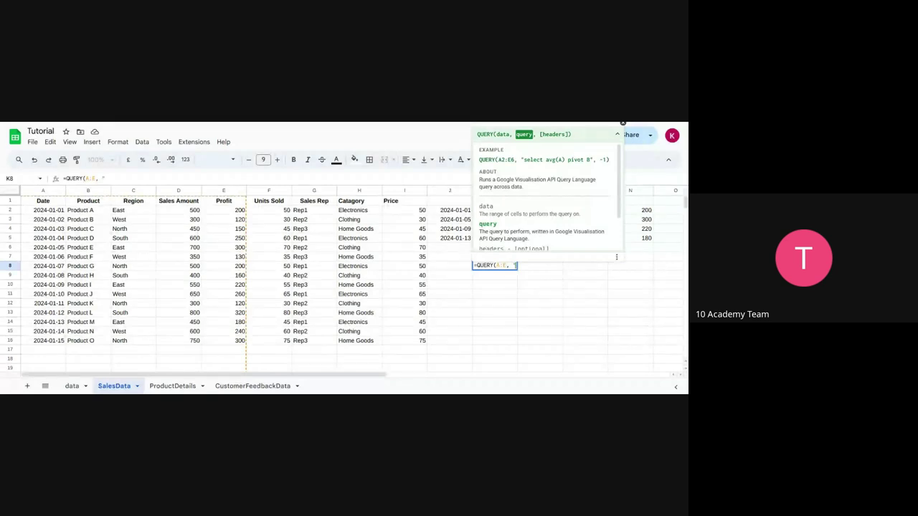
text(SELECT)
text(*)
text(WHERE C = ')
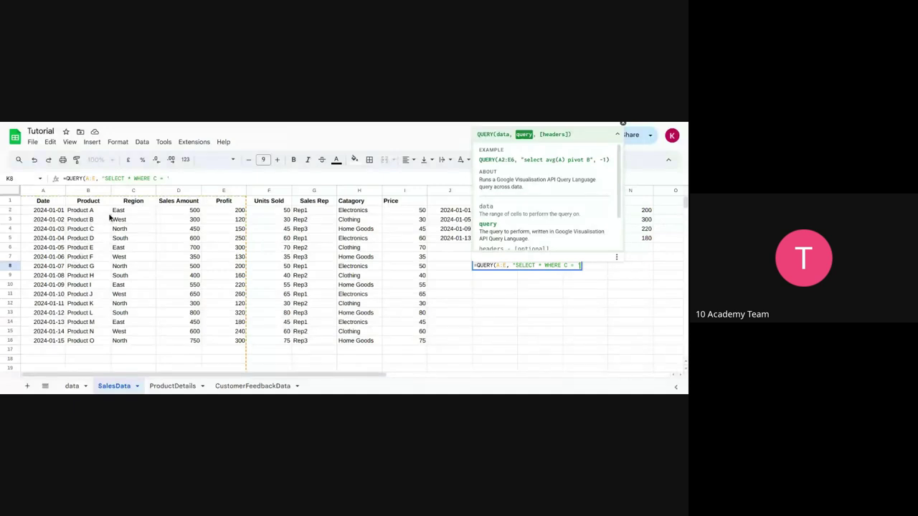
text(N)
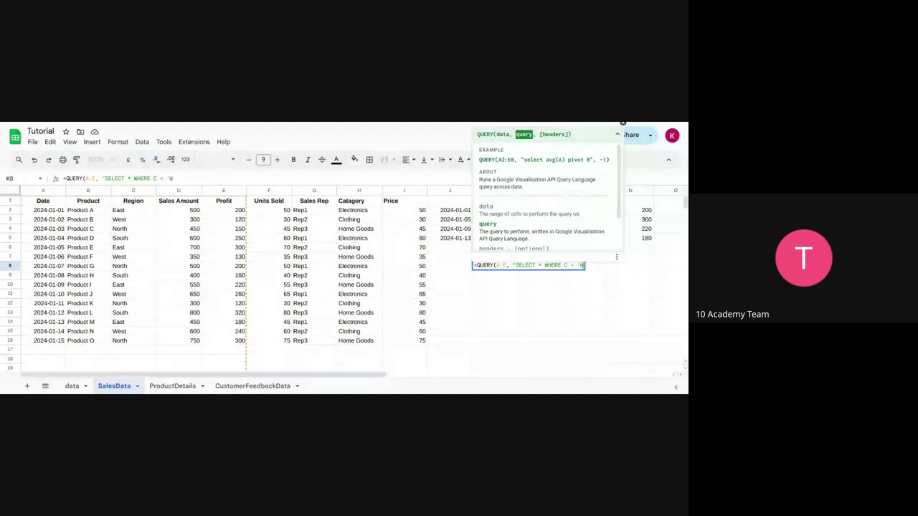
text(est')
click(623, 126)
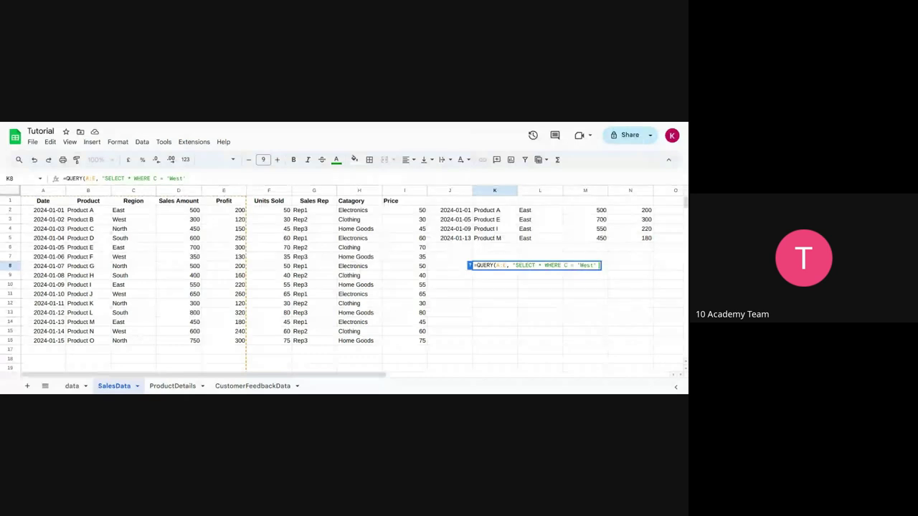
Step: Add the condition AND E < 200 to the query string in K8 and enter the formula
text(AND)
text(E)
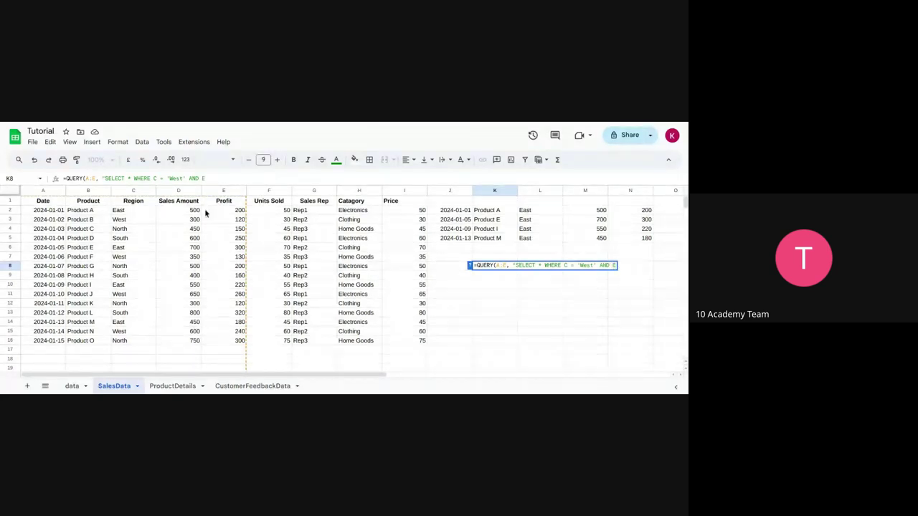
text( < 200"))
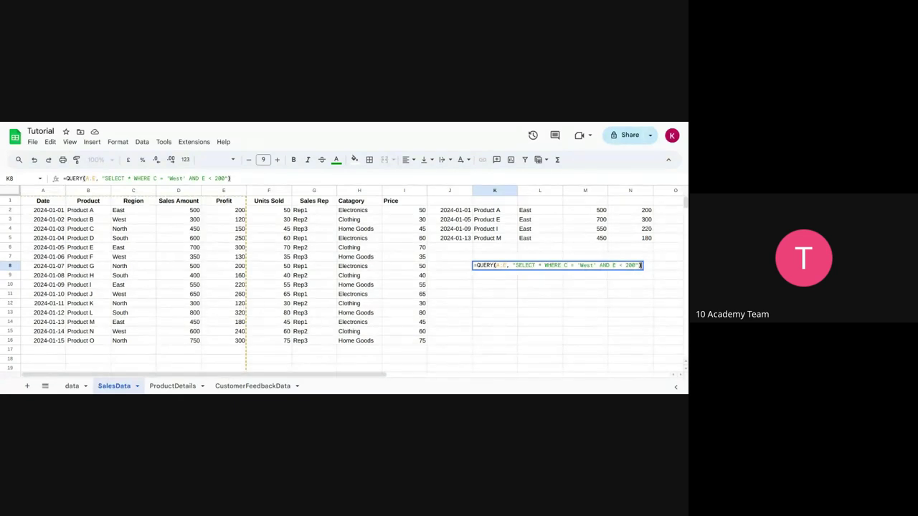
key(Return)
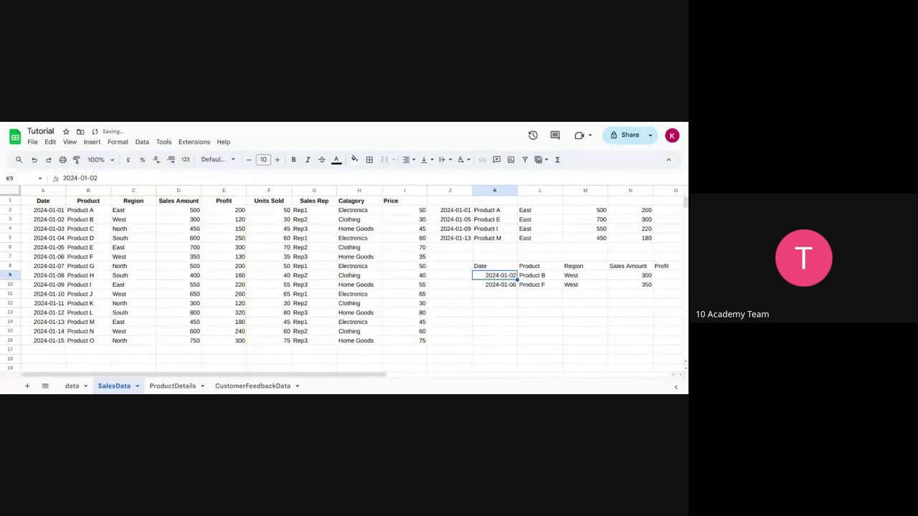
Step: Review the QUERY formula in K8 and its output table through the Profit column
click(480, 266)
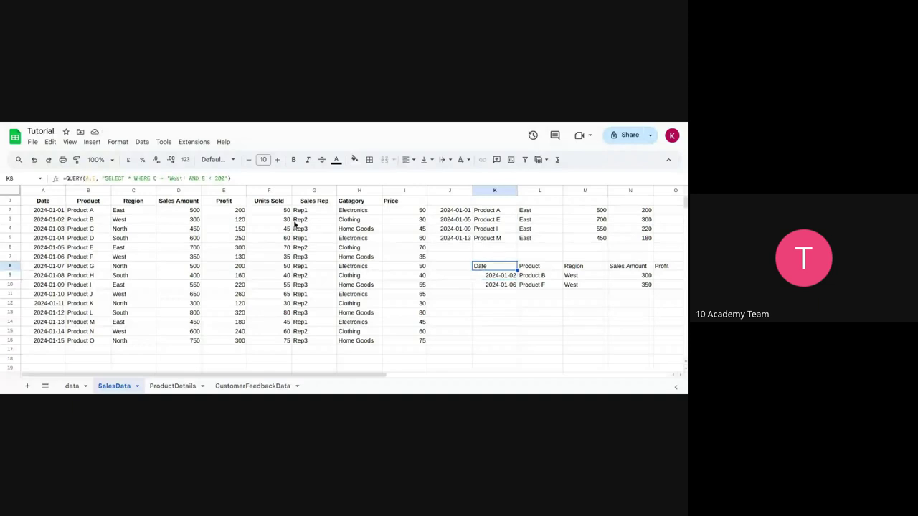
click(210, 178)
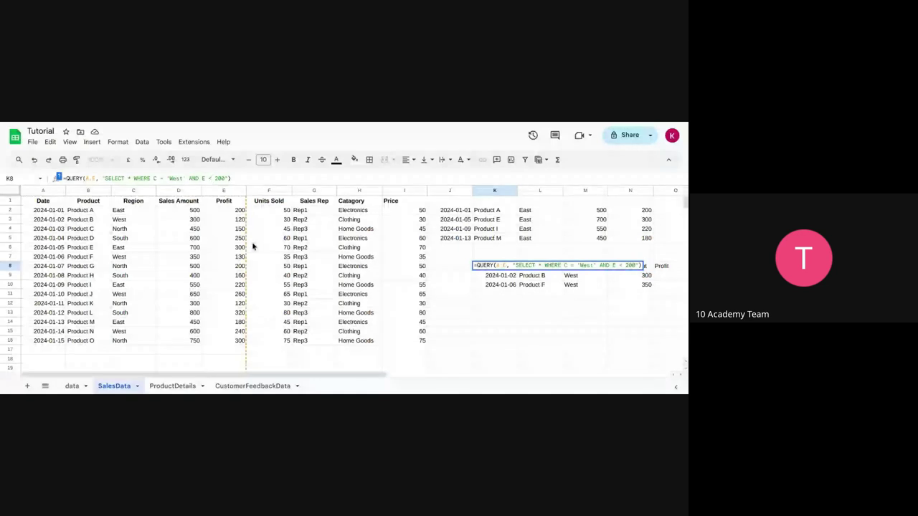
click(543, 299)
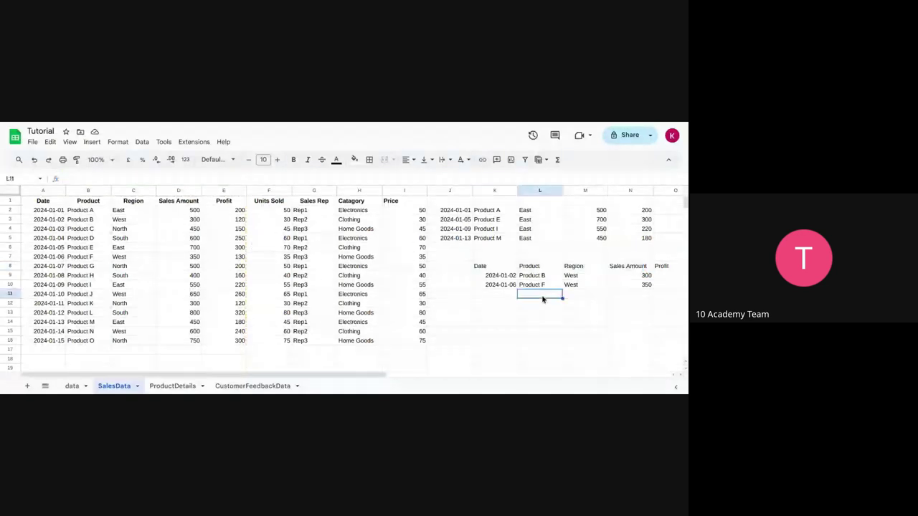
scroll(543, 300, right, 2)
scroll(543, 300, right, 1)
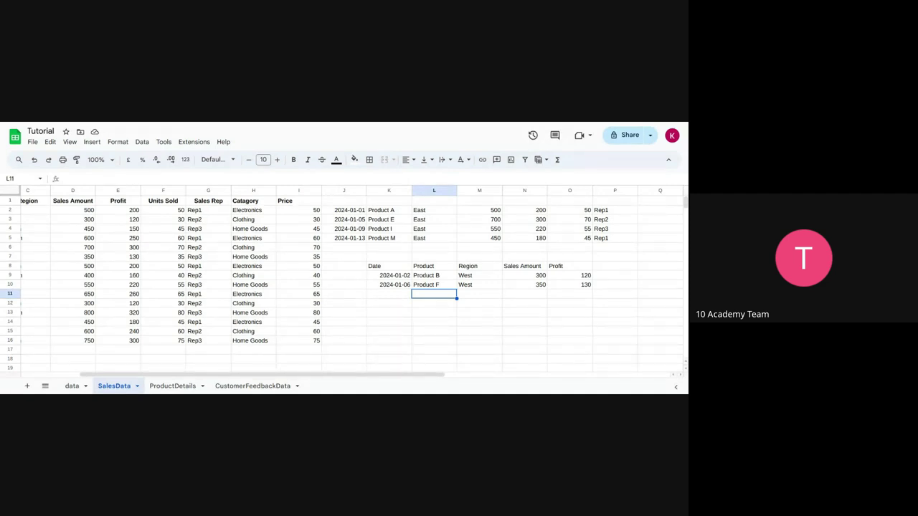
Step: Start a QUERY function in cell K12 with the data range ProductDetails!A:D, checking the columns on the ProductDetails sheet
click(378, 305)
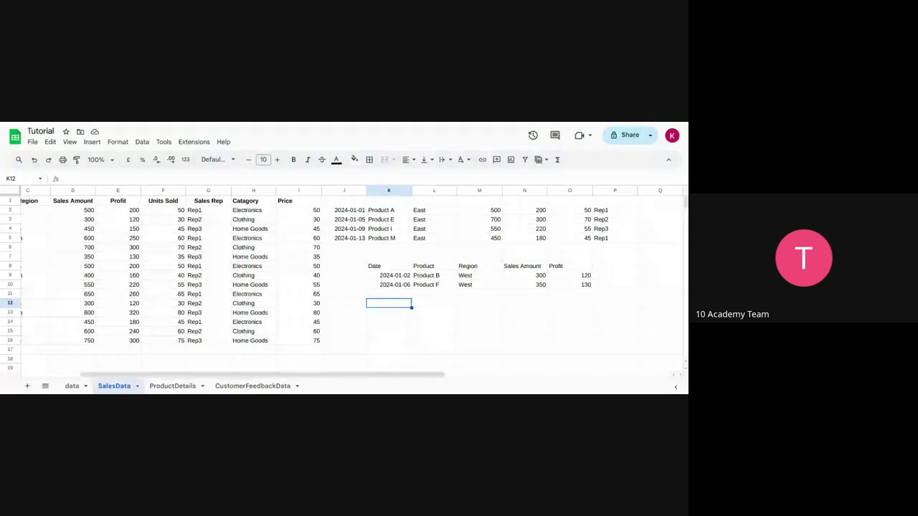
text(=QUERY()
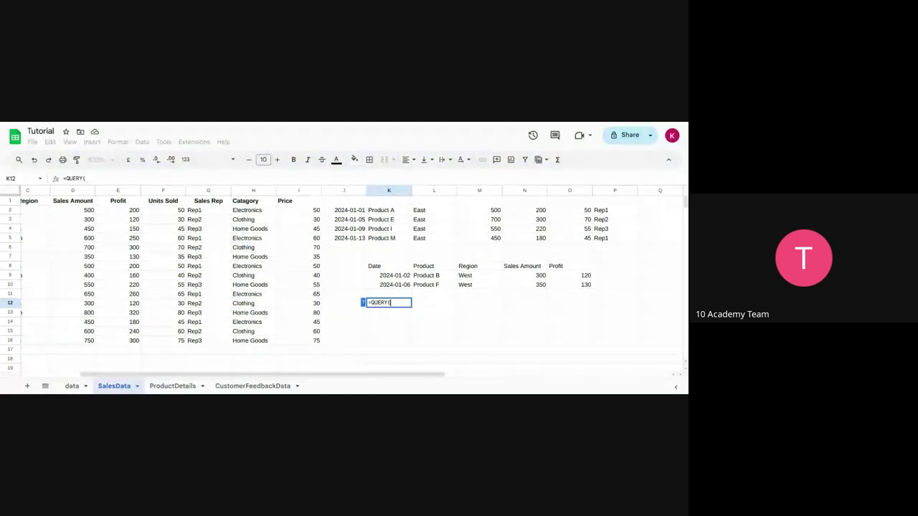
text(Product)
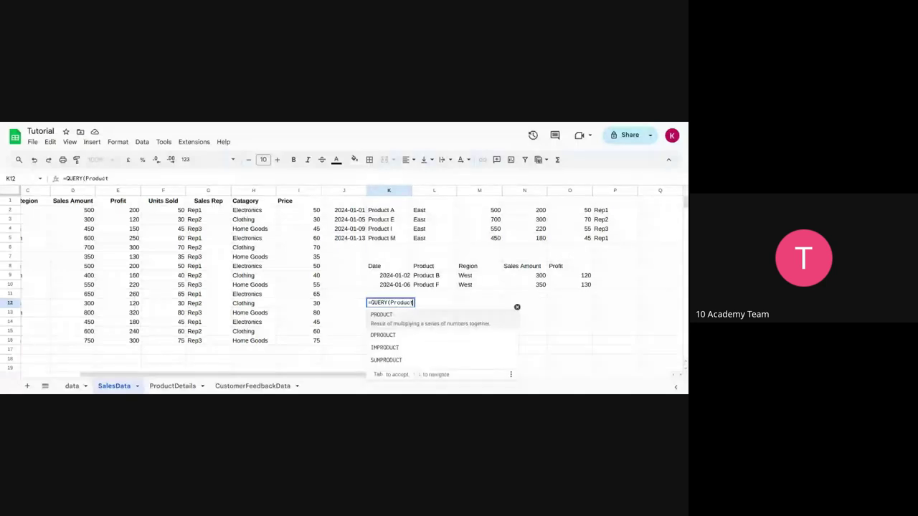
text(Detail)
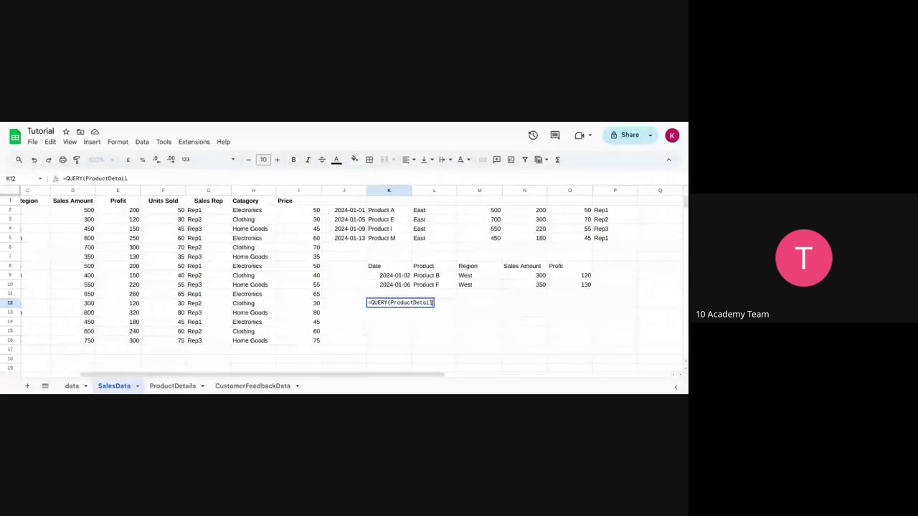
text(s!)
click(176, 387)
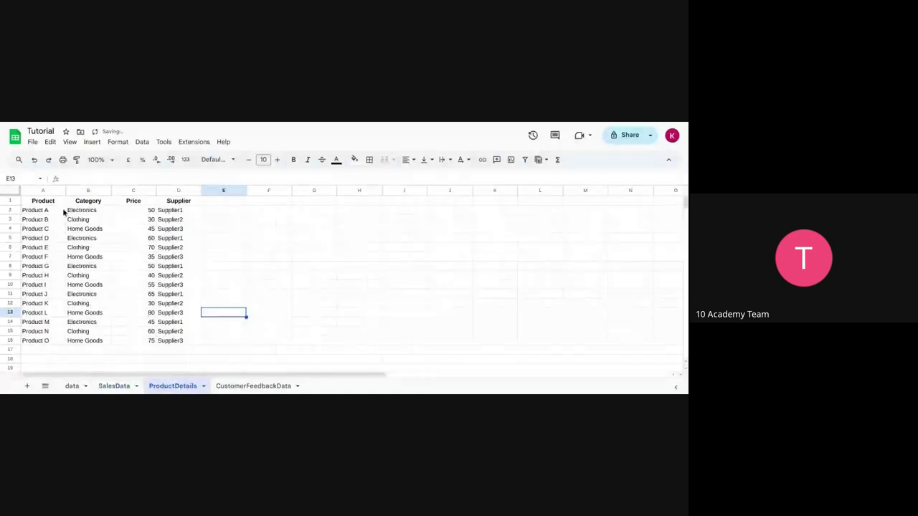
click(119, 386)
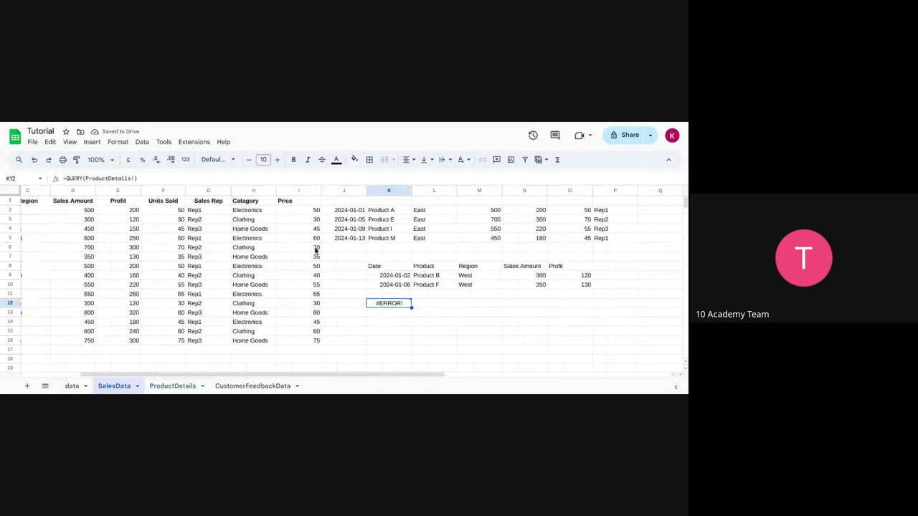
double_click(396, 303)
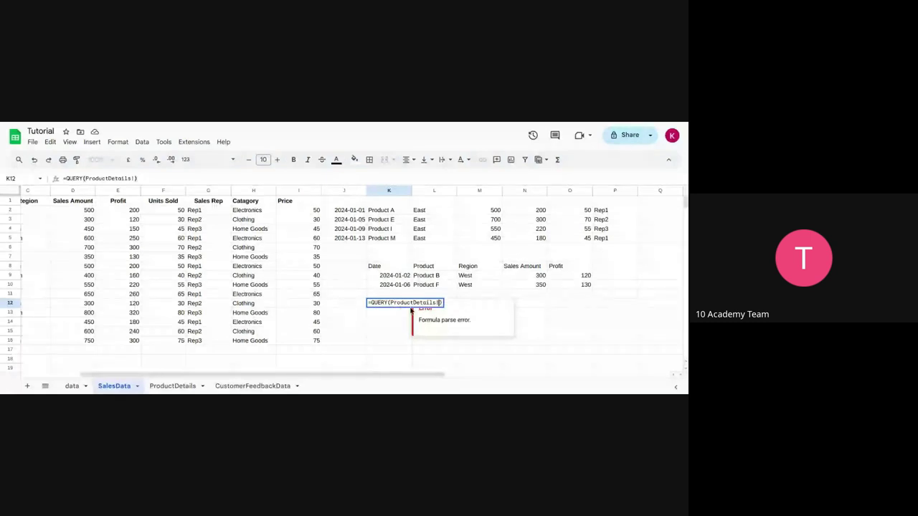
text(A:D)
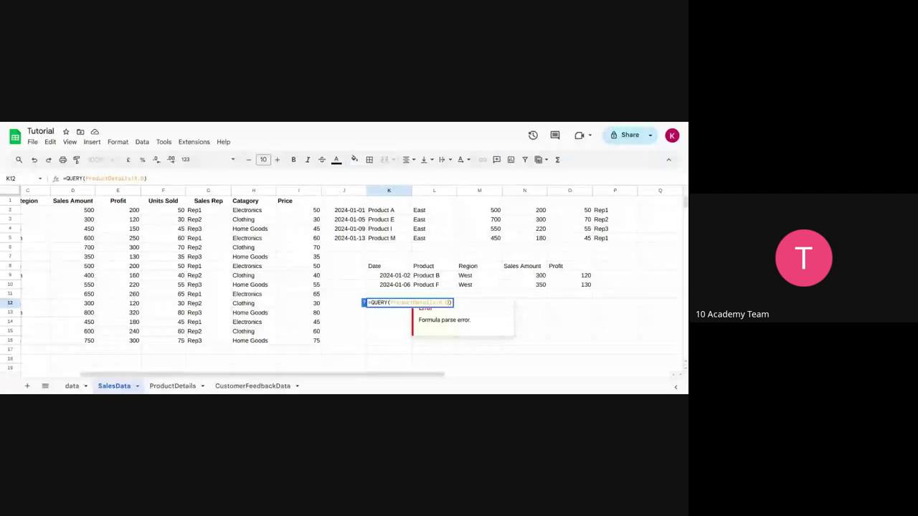
Step: Add the query string SELECT * WHERE to the K12 formula and look up the column for its condition in ProductDetails
text(, ")
text(SELECT)
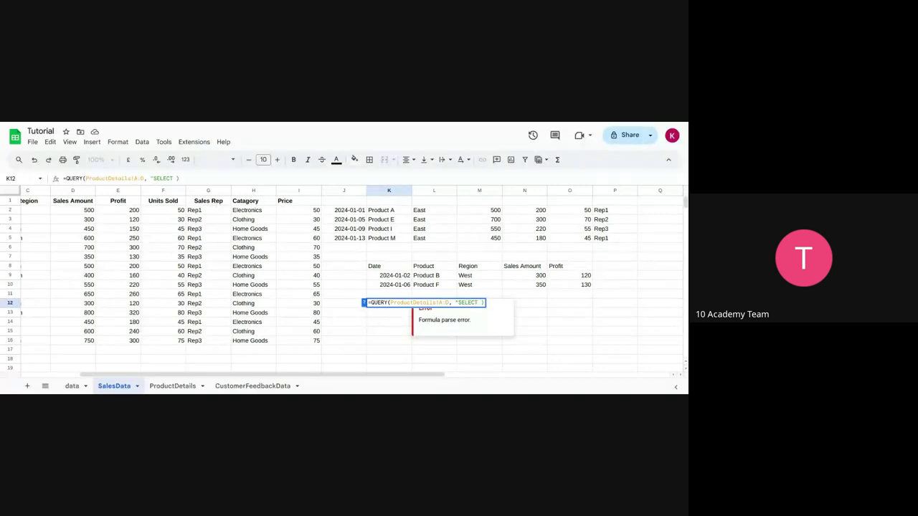
text(* WHERE)
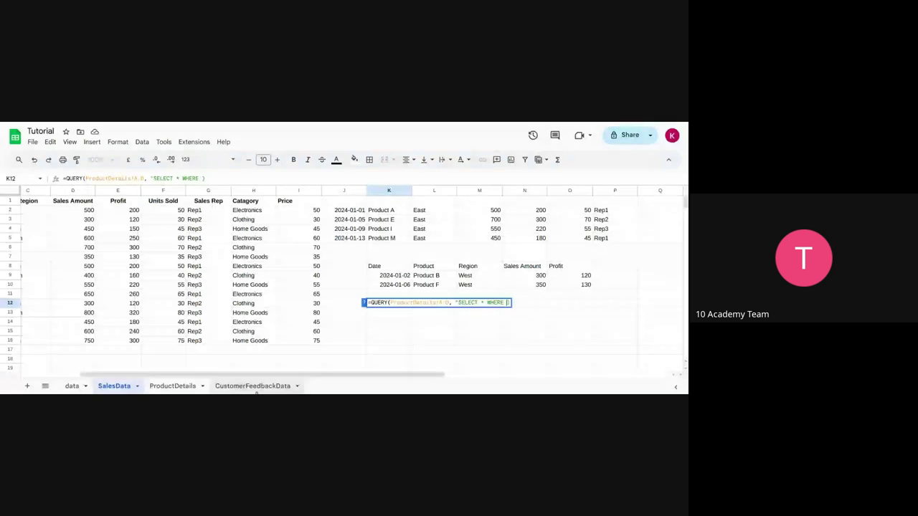
click(172, 386)
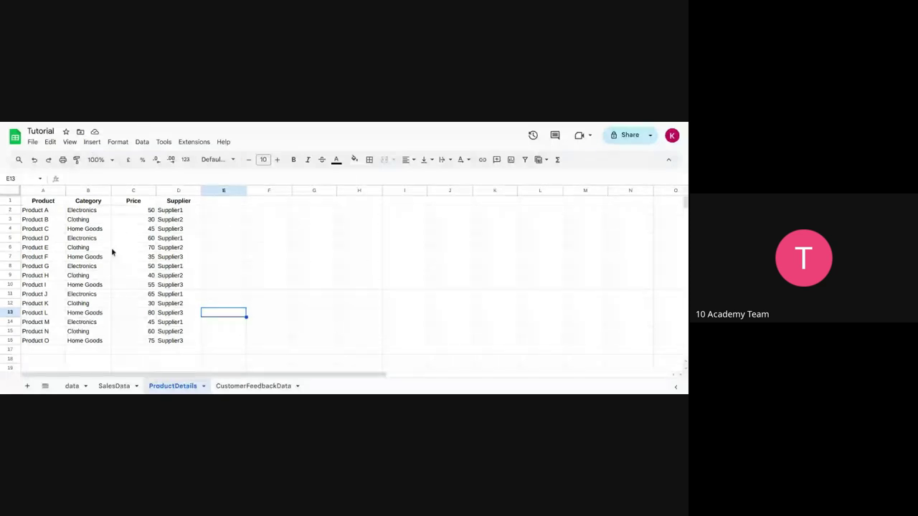
click(114, 387)
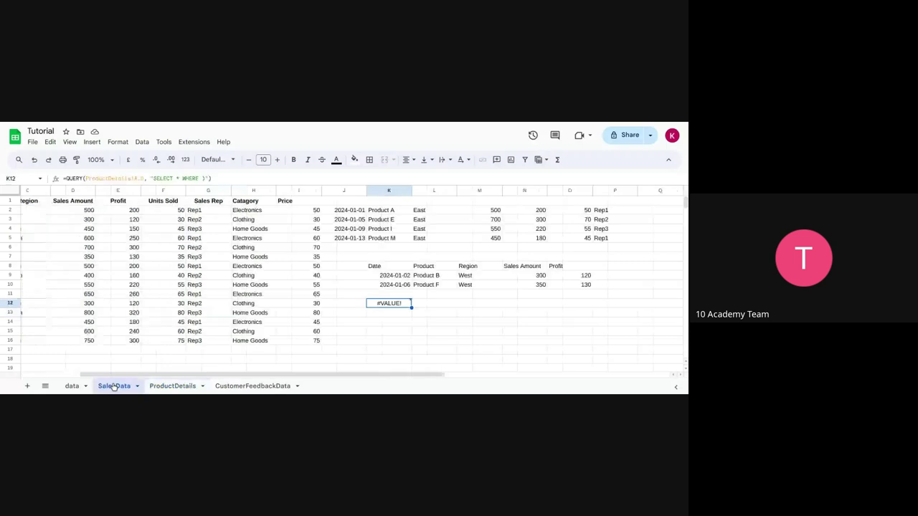
Step: Remove the stray closing parenthesis inside the K12 query string and start its WHERE condition with D = ''
double_click(400, 304)
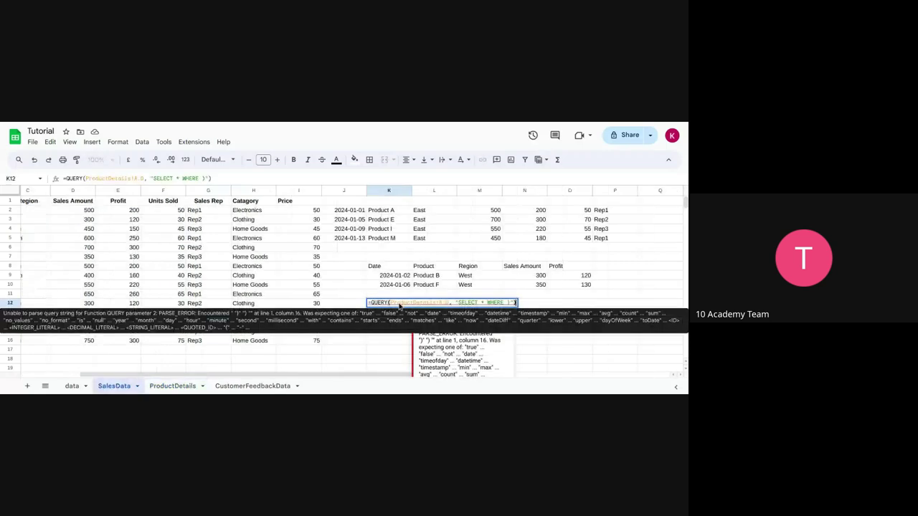
click(506, 303)
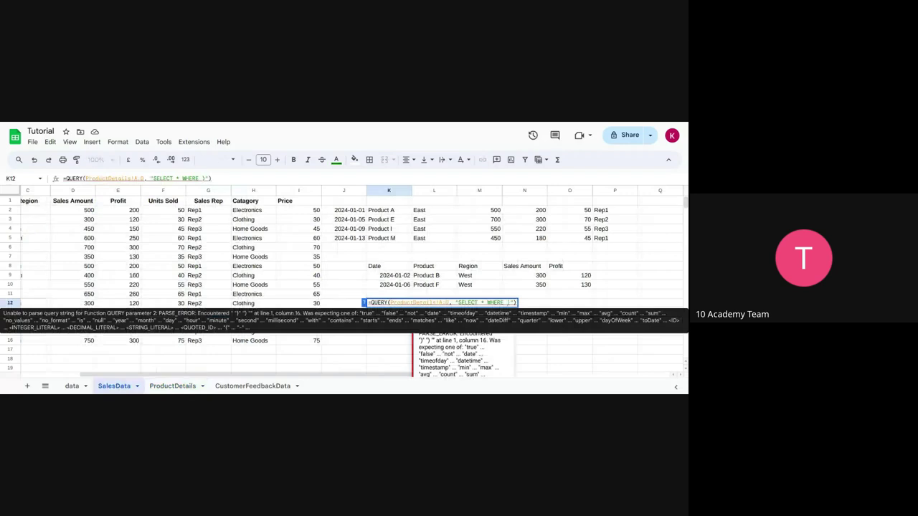
key(Delete)
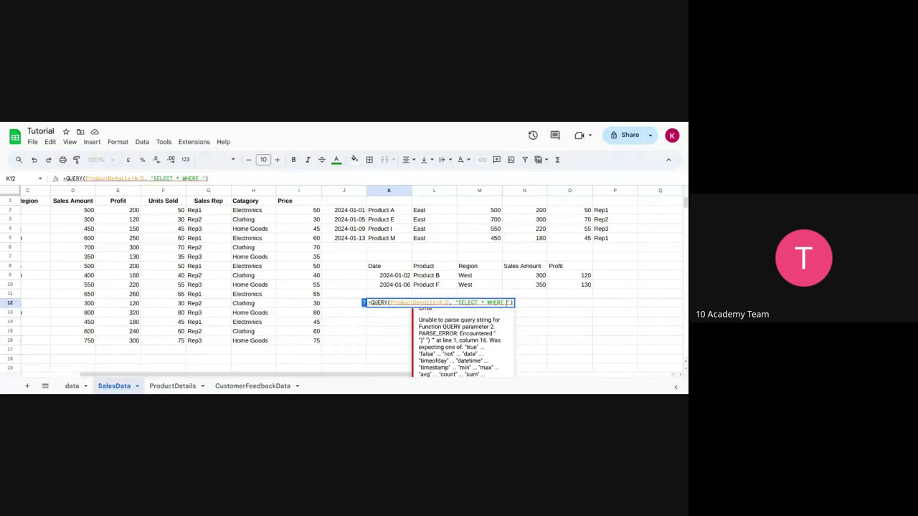
click(177, 386)
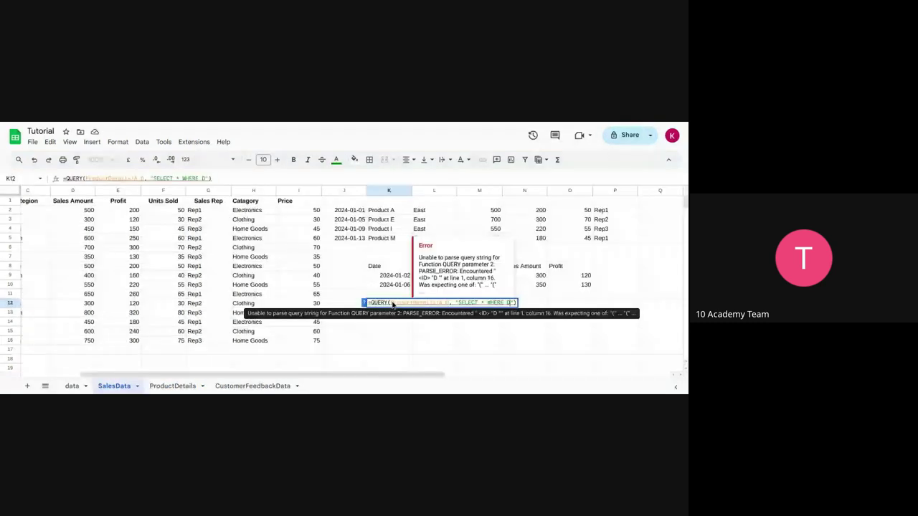
text(= ')
Step: Look up the supplier name in column D of ProductDetails and complete the K12 condition as D = 'Supplier1'
click(188, 387)
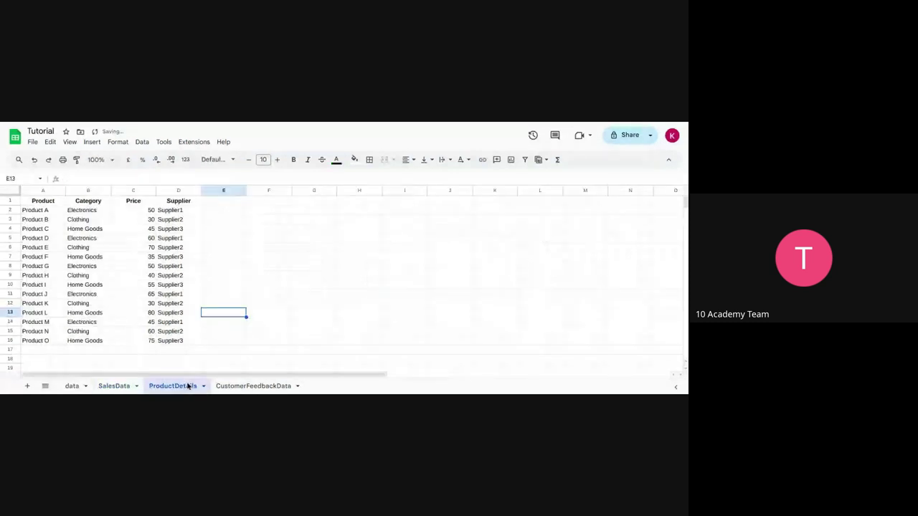
click(173, 212)
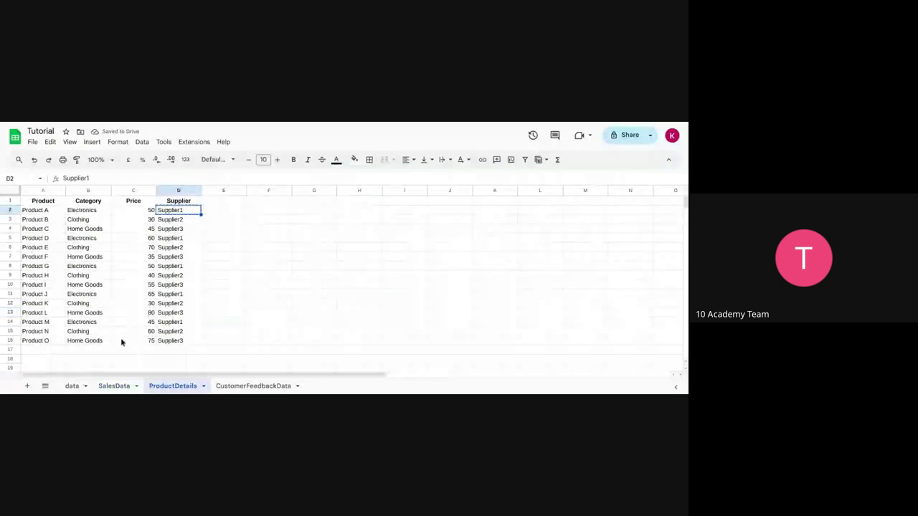
click(117, 385)
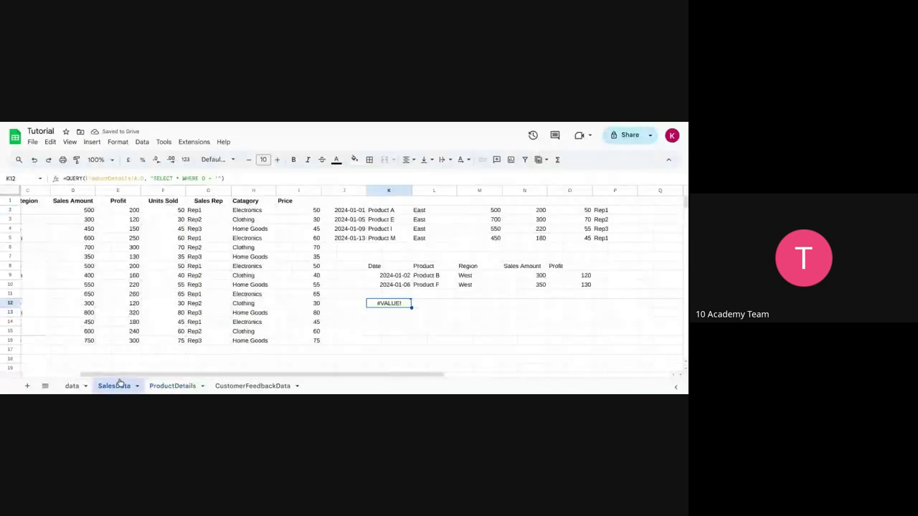
double_click(402, 305)
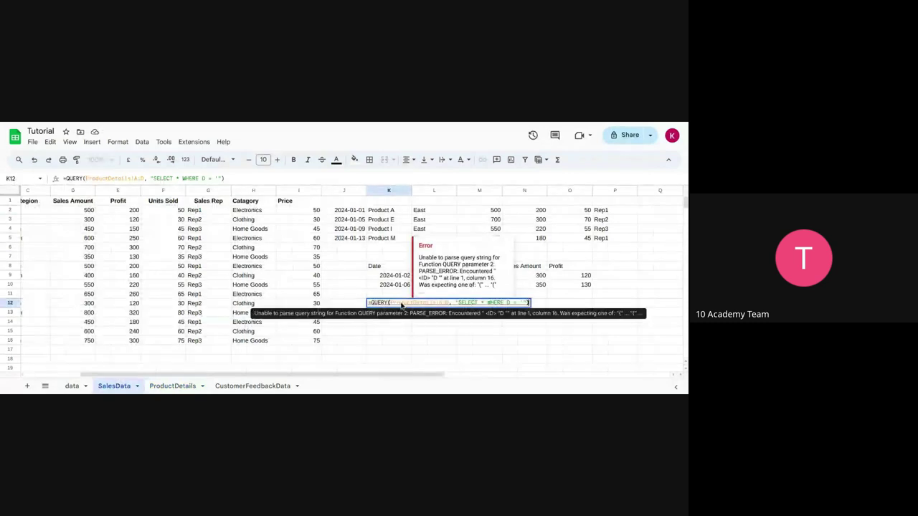
text(Supplier1)
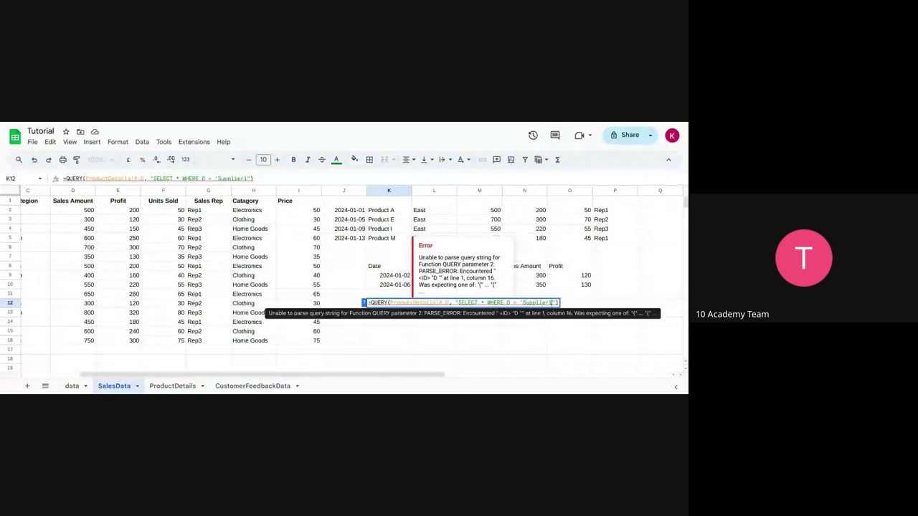
text(")
text(')
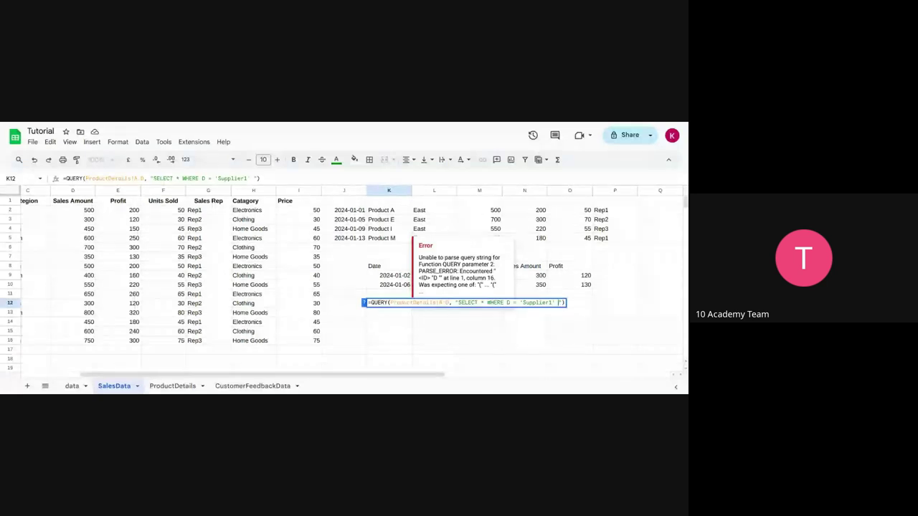
Step: Add AND C > 50 to the K12 query string, checking the Price column on ProductDetails, and enter the formula
text(AND)
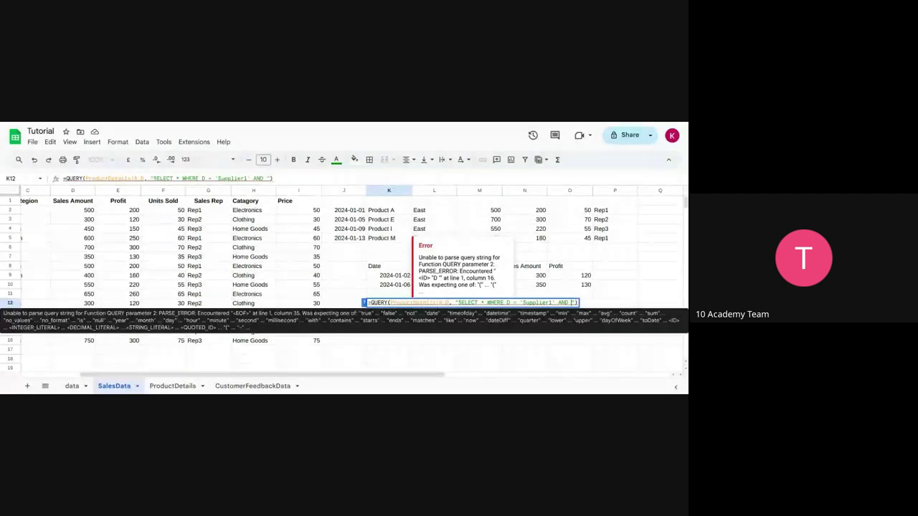
click(184, 386)
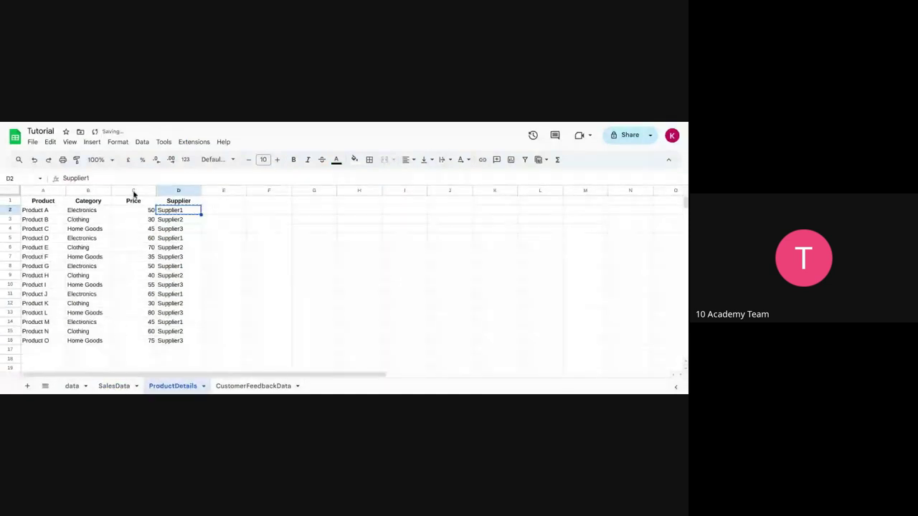
click(131, 385)
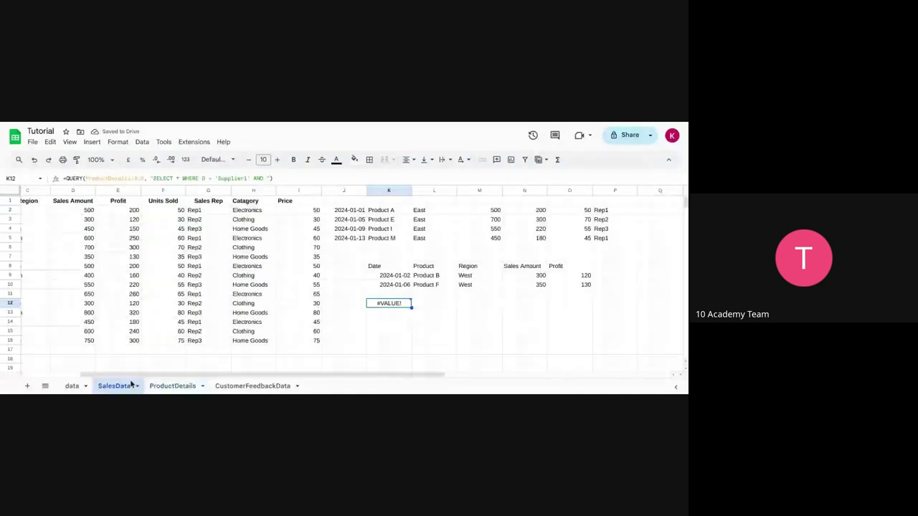
double_click(391, 304)
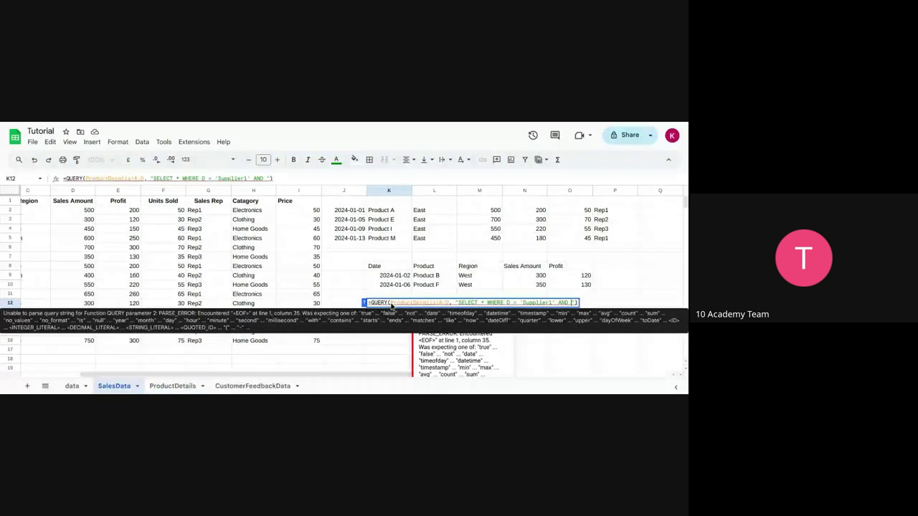
text(C )
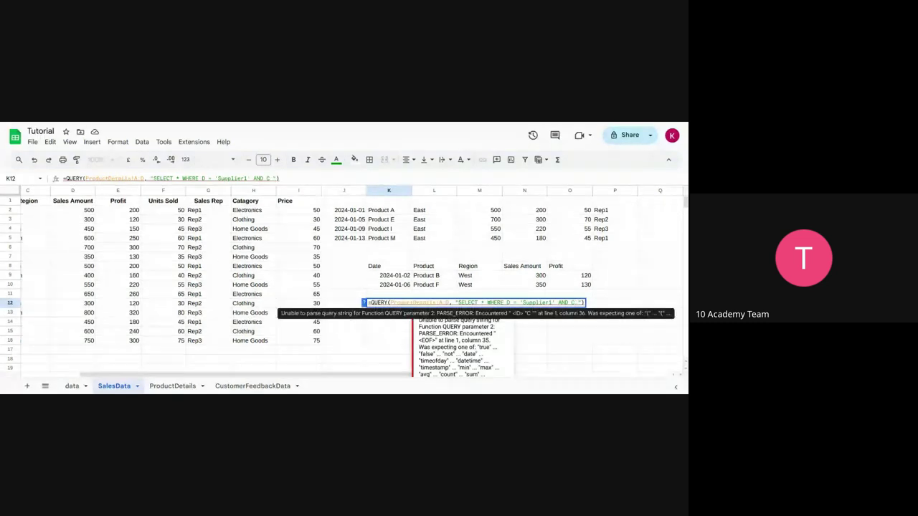
text(<)
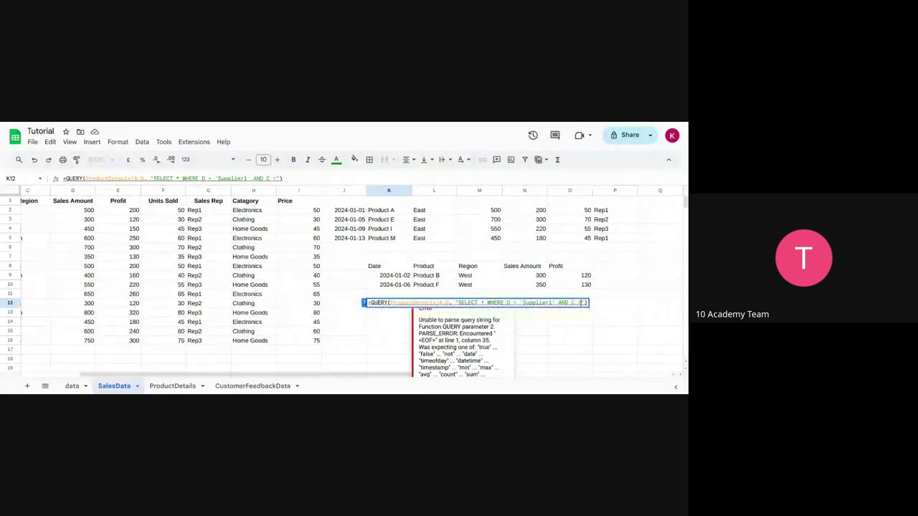
key(BackSpace)
text(> 50)
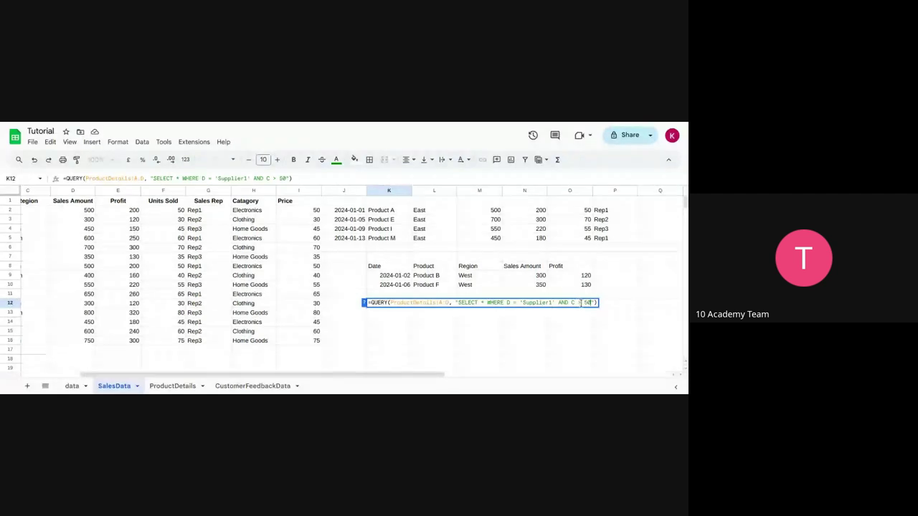
key(Return)
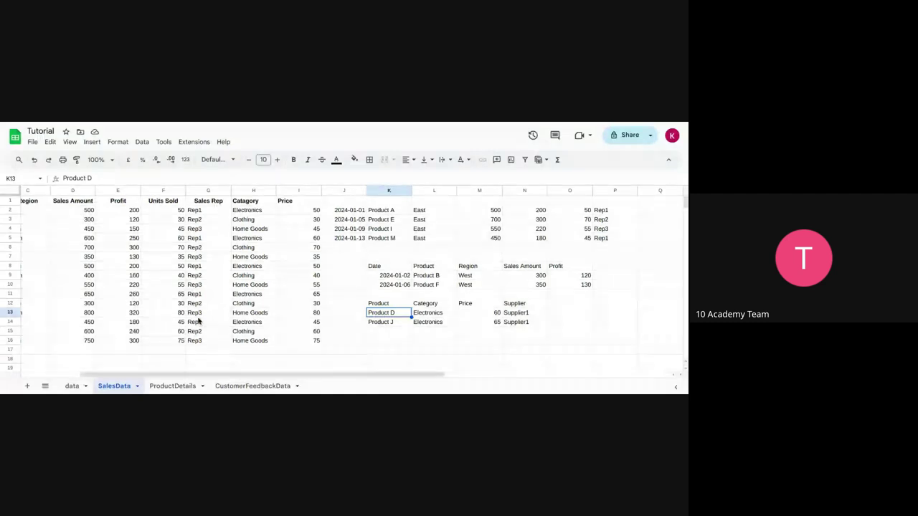
Step: Calculate the average Sales Amount in cell D19 with =AVERAGE(D2:D16)
scroll(209, 316, left, 3)
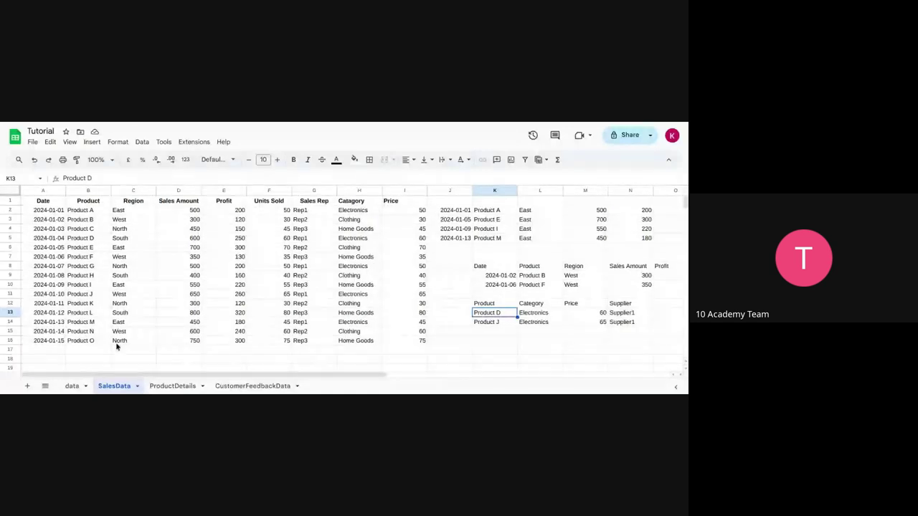
scroll(179, 320, down, 2)
click(179, 295)
text(=)
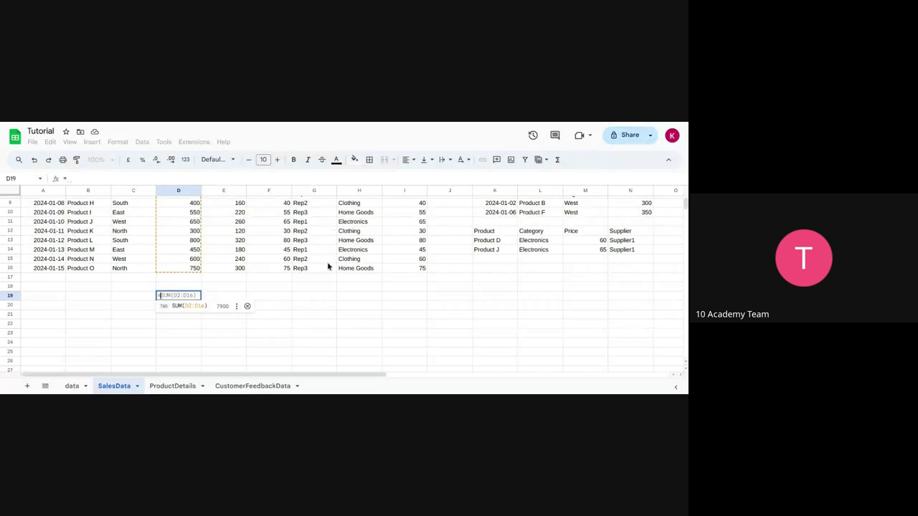
text(AV)
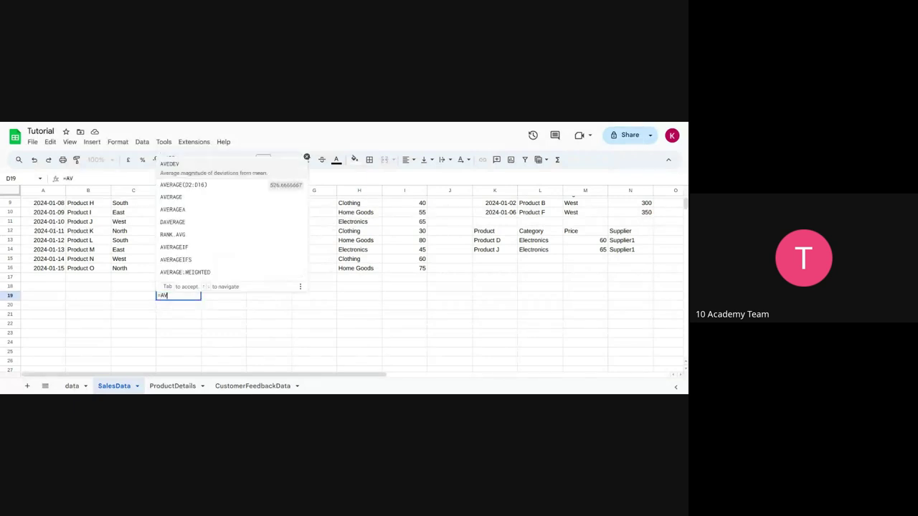
key(Down)
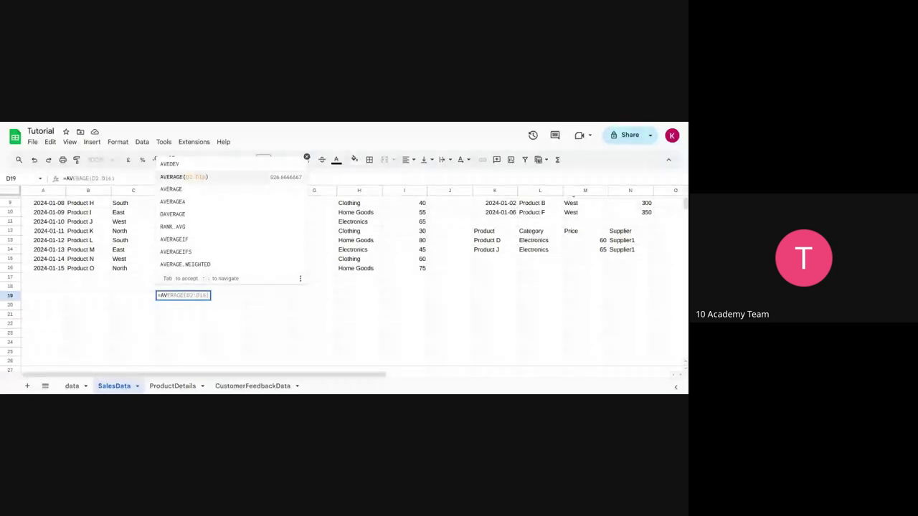
key(Tab)
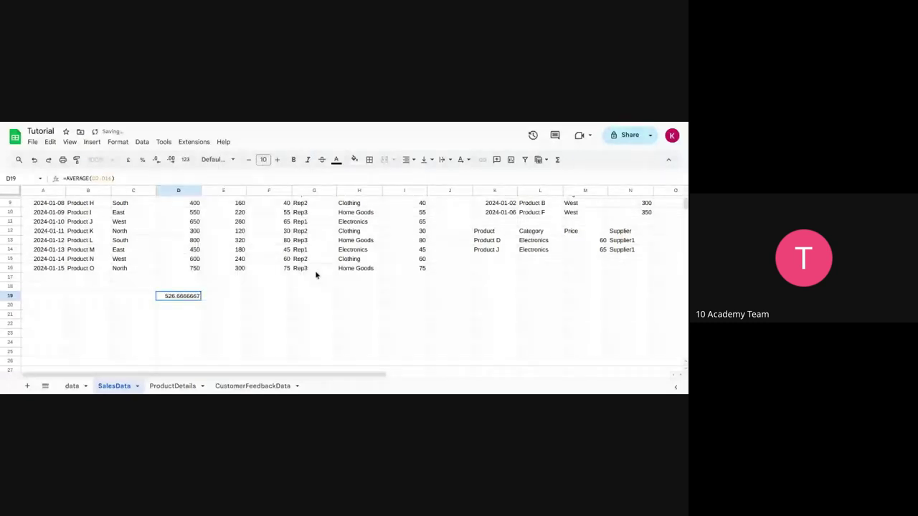
Step: Label cell C19 as average sales and cell C20 as median sales
scroll(205, 287, up, 3)
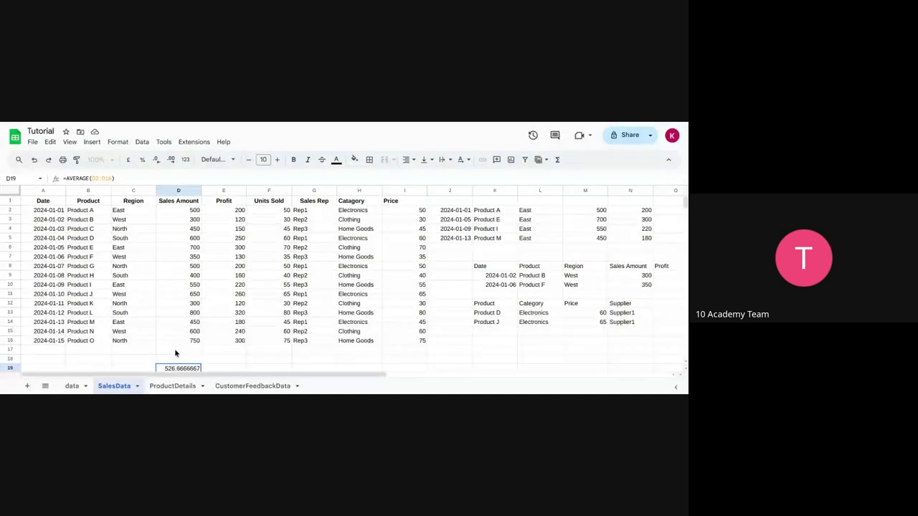
click(146, 370)
text(aV)
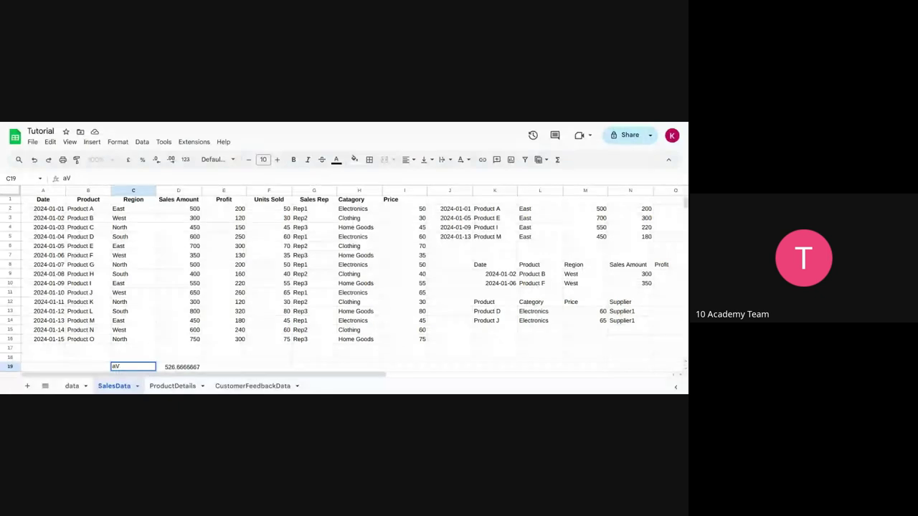
text(erage sales)
key(Return)
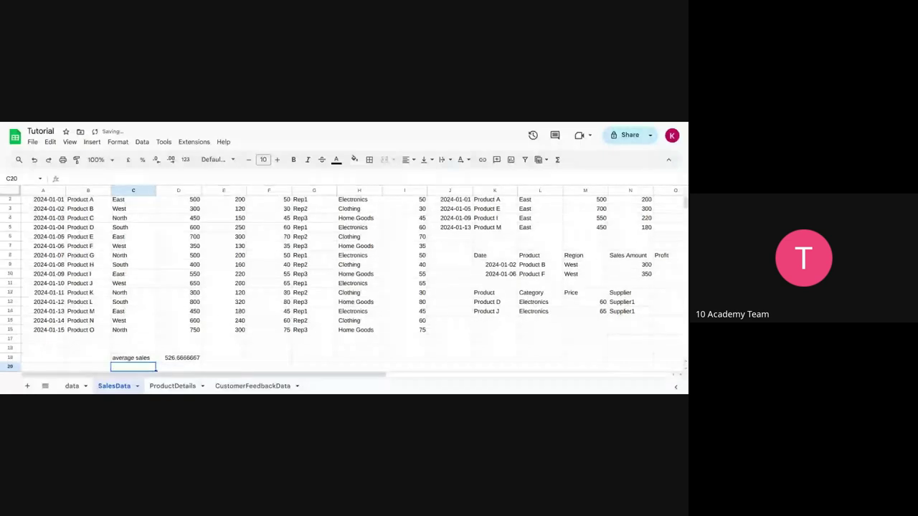
text(median sales)
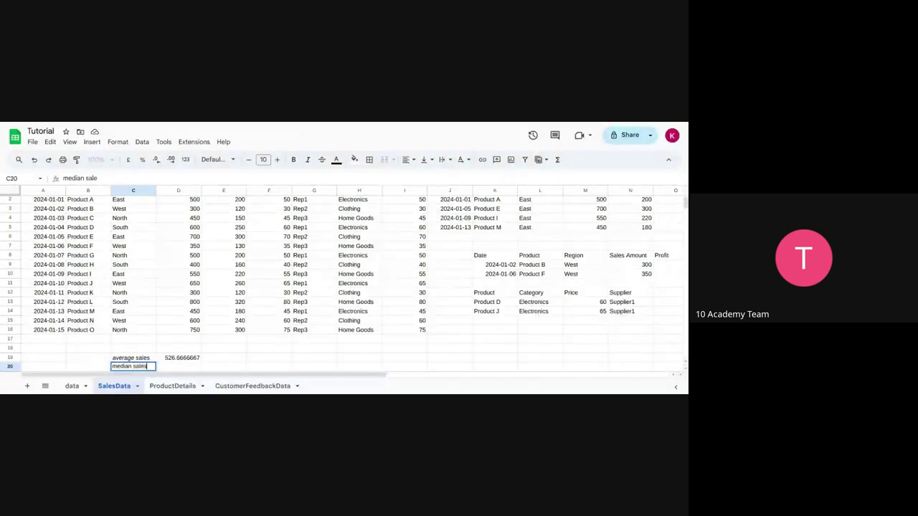
key(Return)
Step: Calculate the median of the Sales Amount values in cell D20 with the MEDIAN function
key(Right)
key(Up)
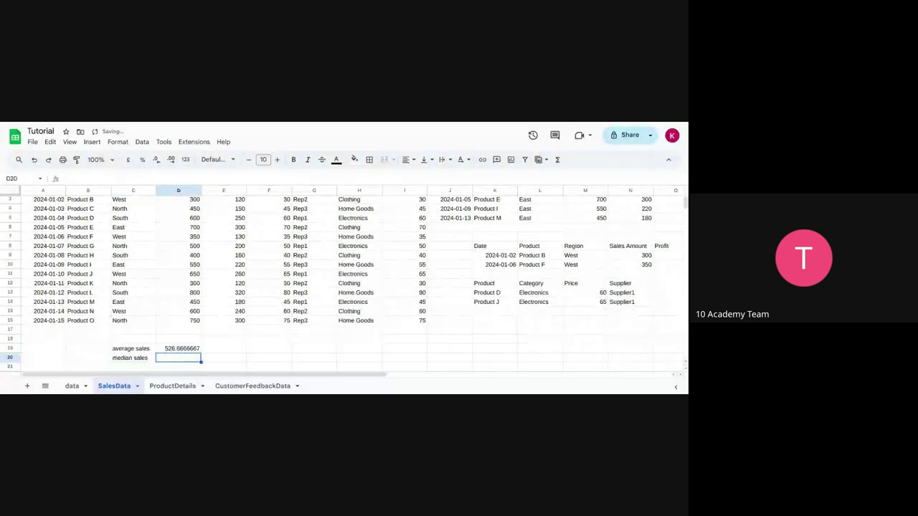
text(=)
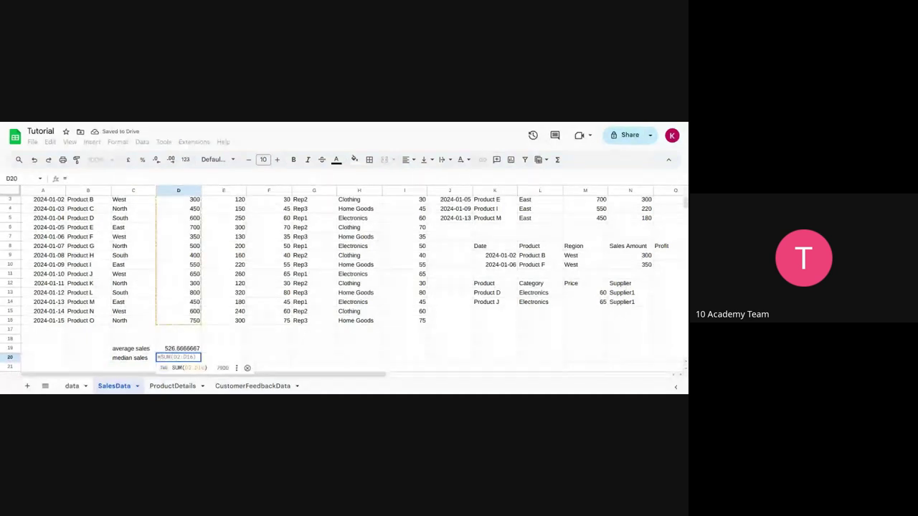
text(MEDIAN()
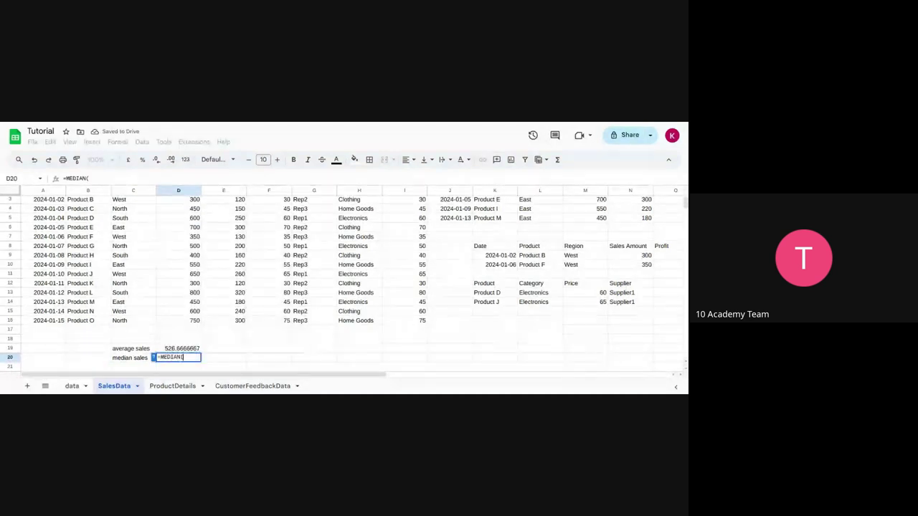
scroll(188, 274, up, 1)
drag(186, 210, 190, 341)
key(Return)
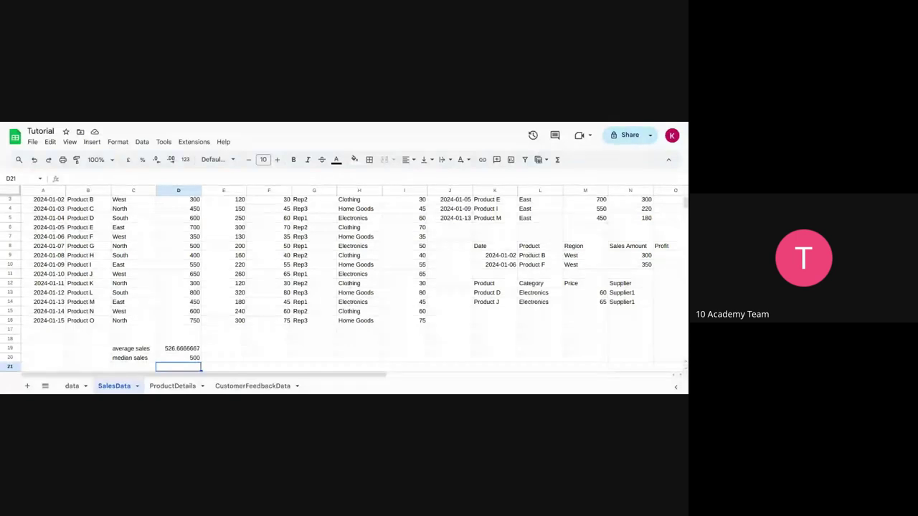
Step: Label cell C21 as Standard var and cell C22 as var
click(133, 367)
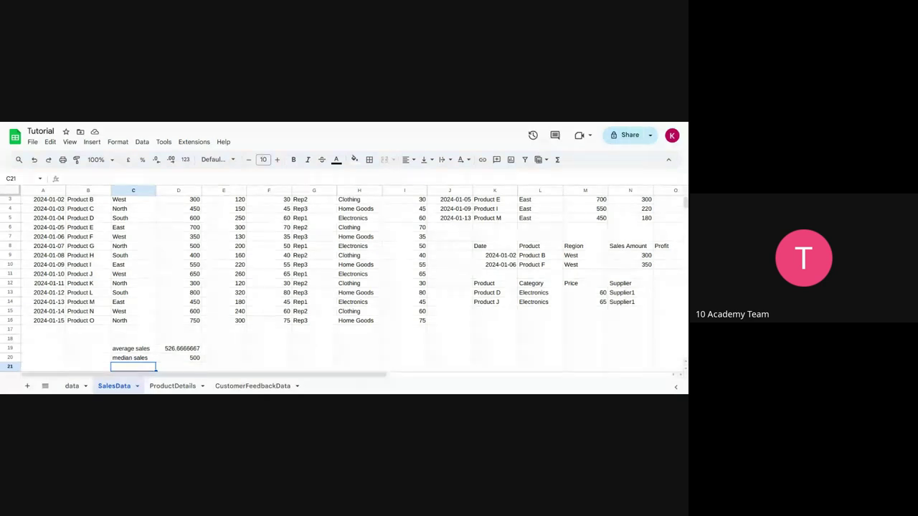
scroll(192, 299, down, 2)
scroll(192, 298, down, 3)
text(Standard)
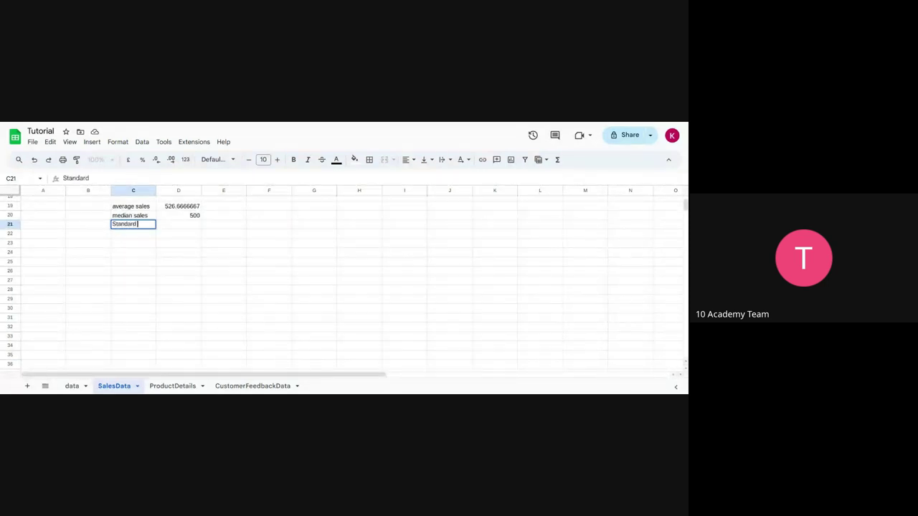
key(Tab)
click(140, 227)
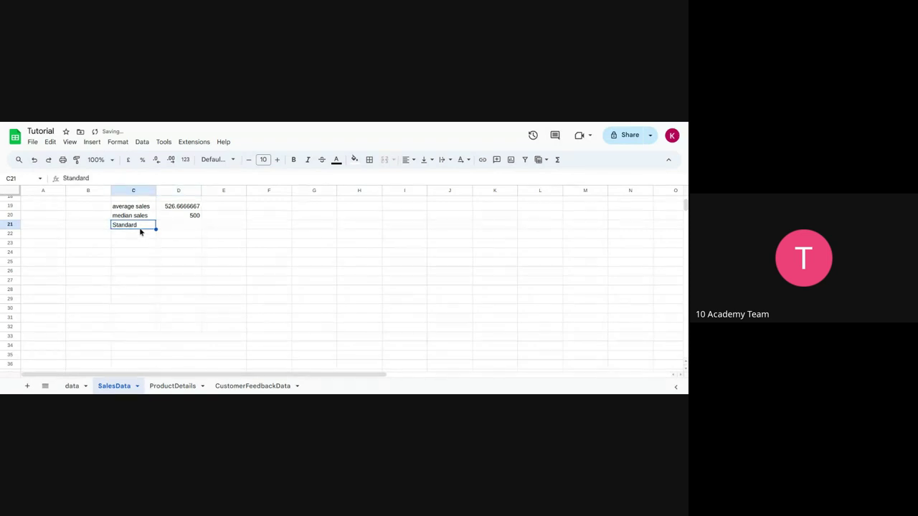
text(var)
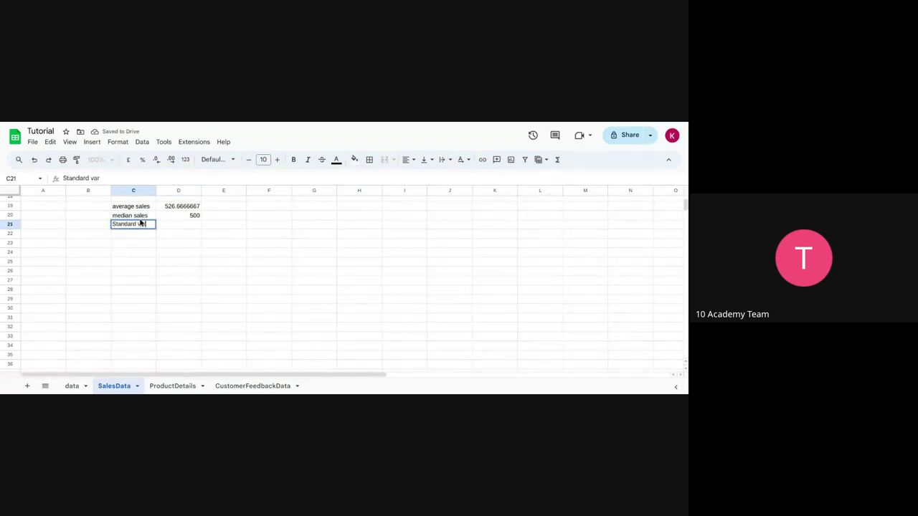
key(Return)
text(var)
key(Tab)
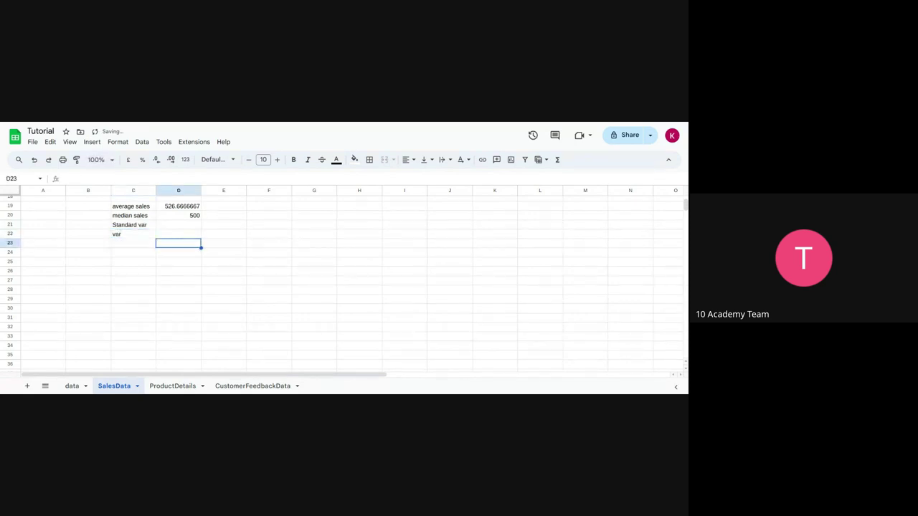
Step: Calculate the standard deviation of the Sales Amount values D2:D16 in cell D21 with the STDEV function
key(Up)
text(=)
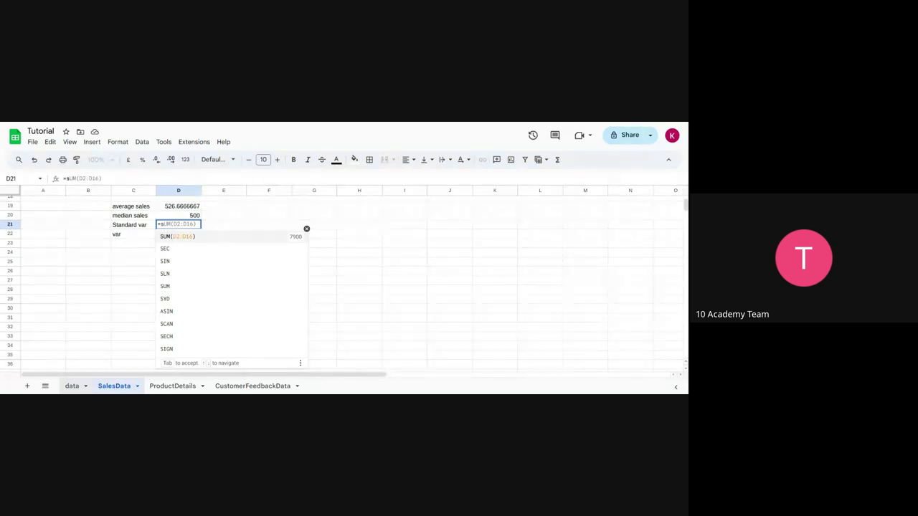
key(Down)
text(td)
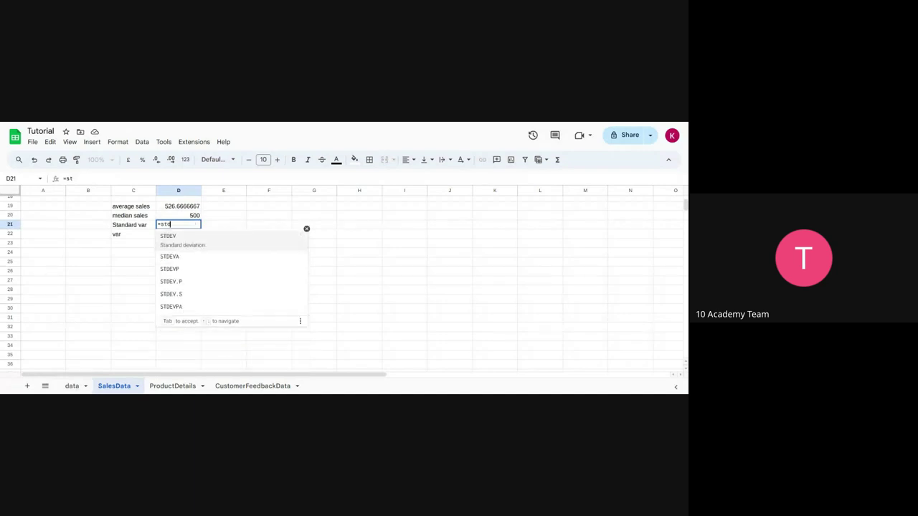
key(Tab)
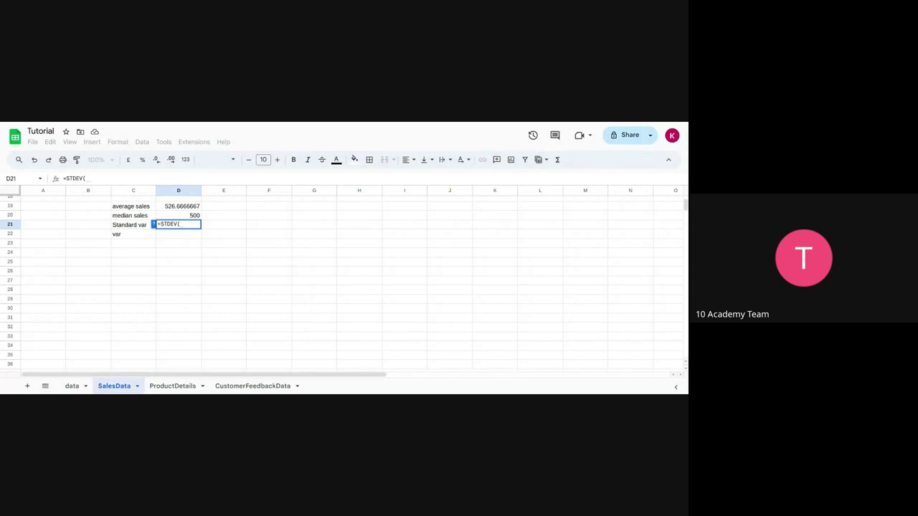
scroll(163, 260, up, 6)
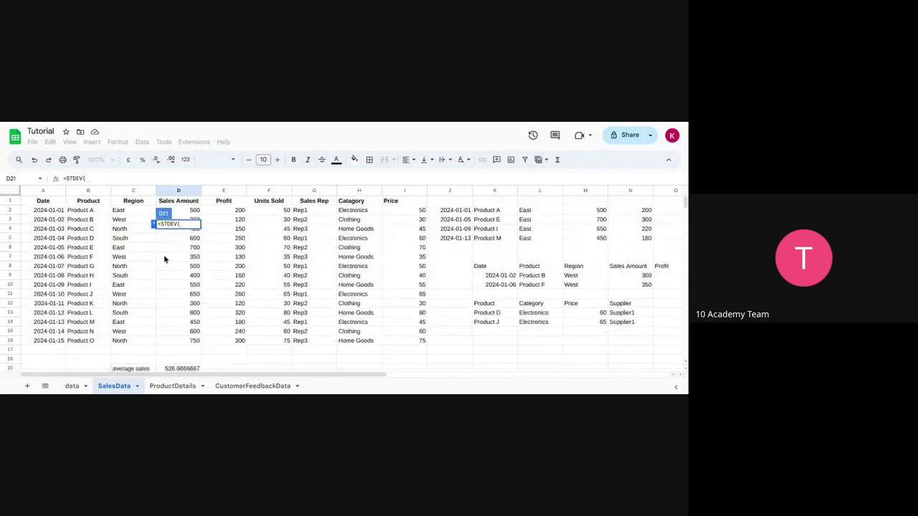
click(185, 211)
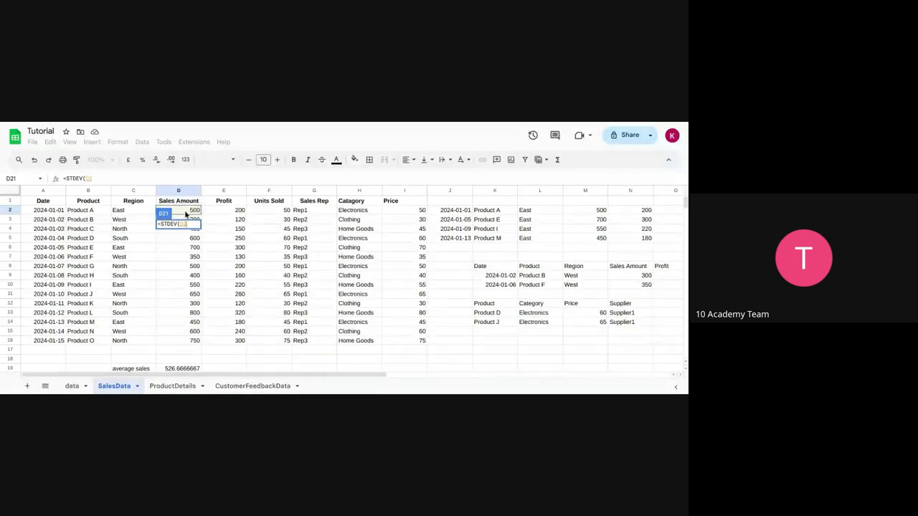
drag(186, 211, 189, 341)
key(Return)
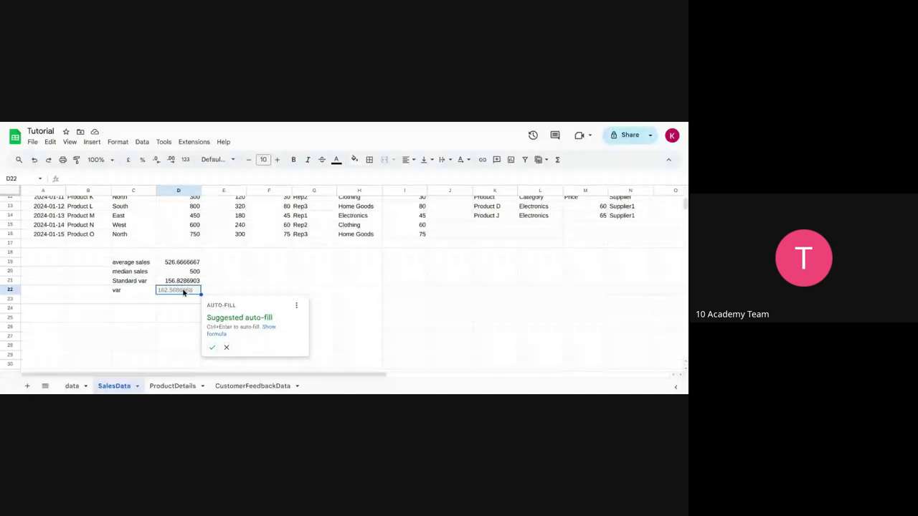
Step: Clear the suggested auto-fill formula from cell D22 and calculate the variance of Sales Amount there with VAR over D2:D16
click(212, 349)
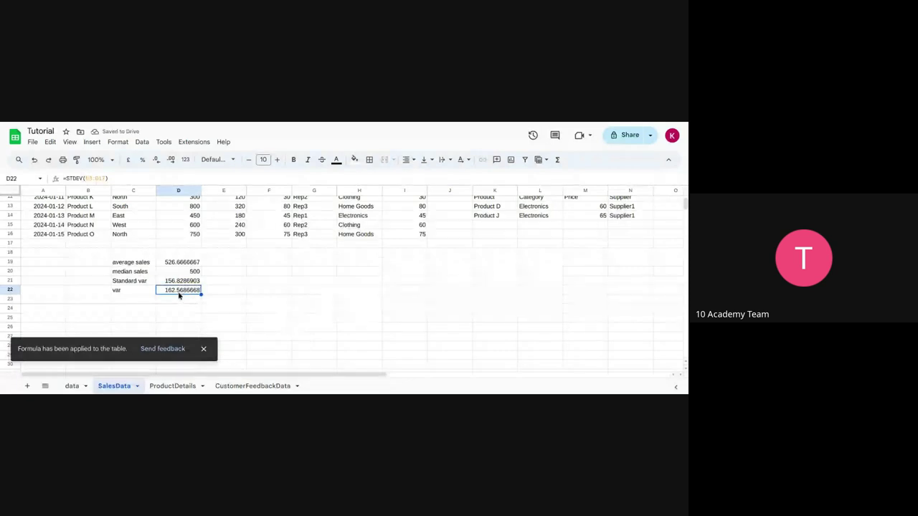
key(Delete)
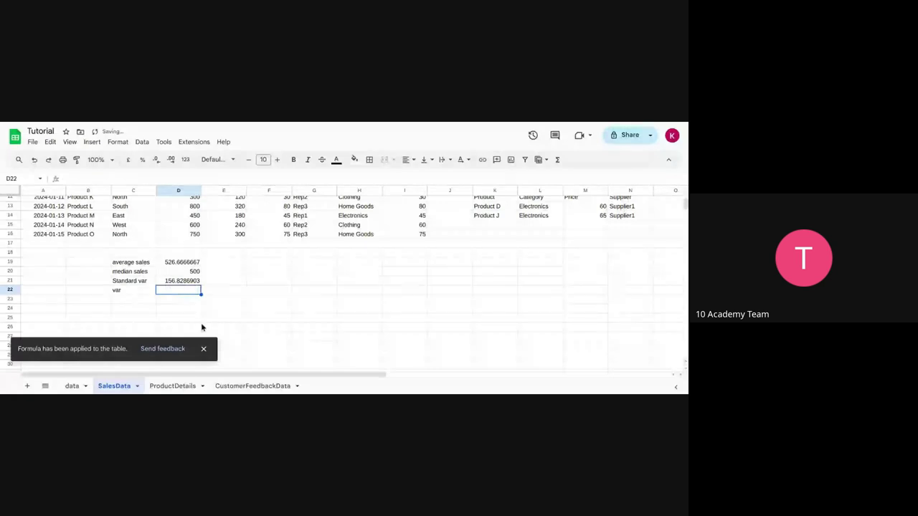
text(=var)
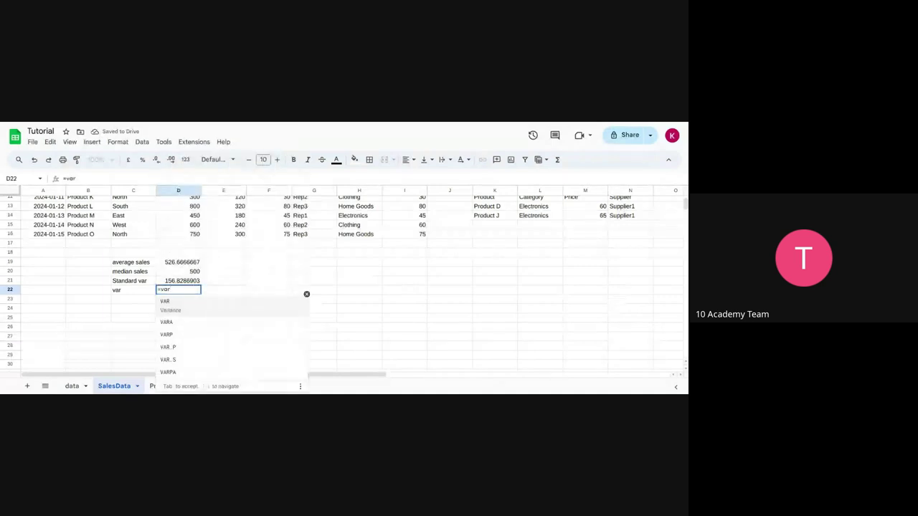
key(Tab)
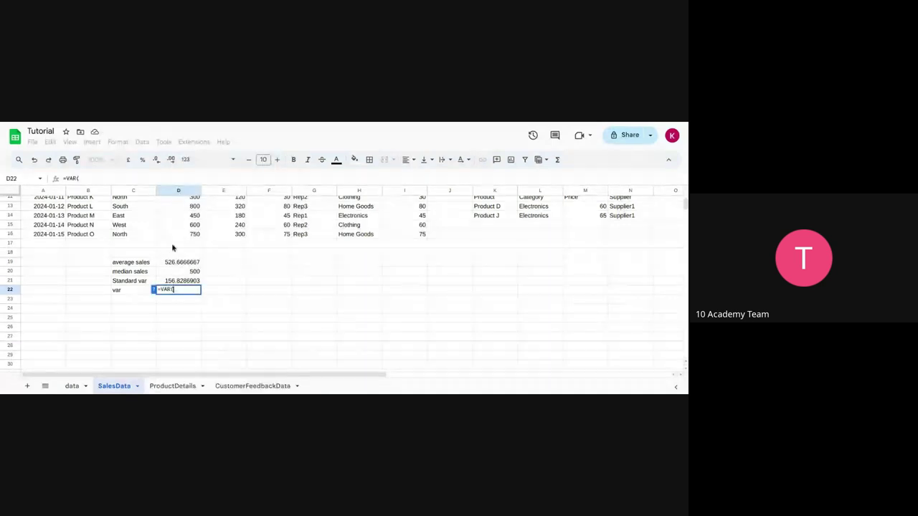
click(184, 234)
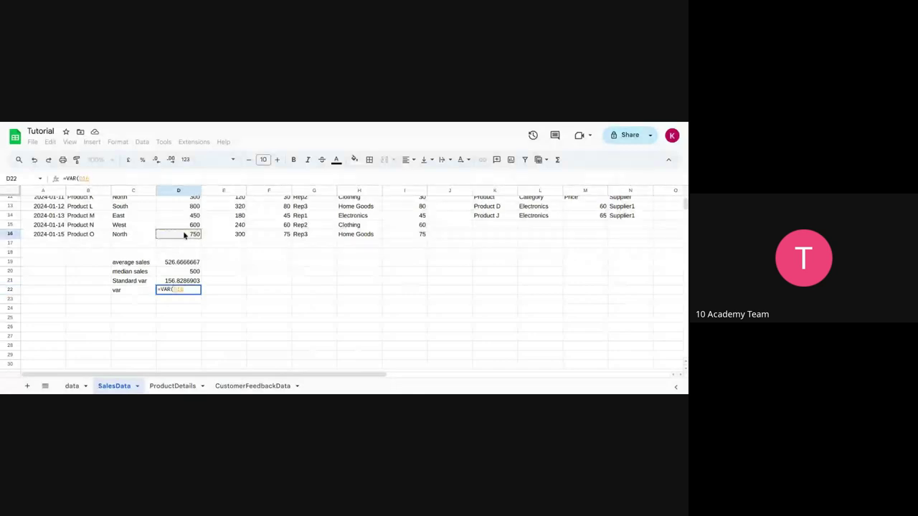
mouse_move(184, 235)
mouse_down()
mouse_move(180, 201)
mouse_move(179, 210)
mouse_up()
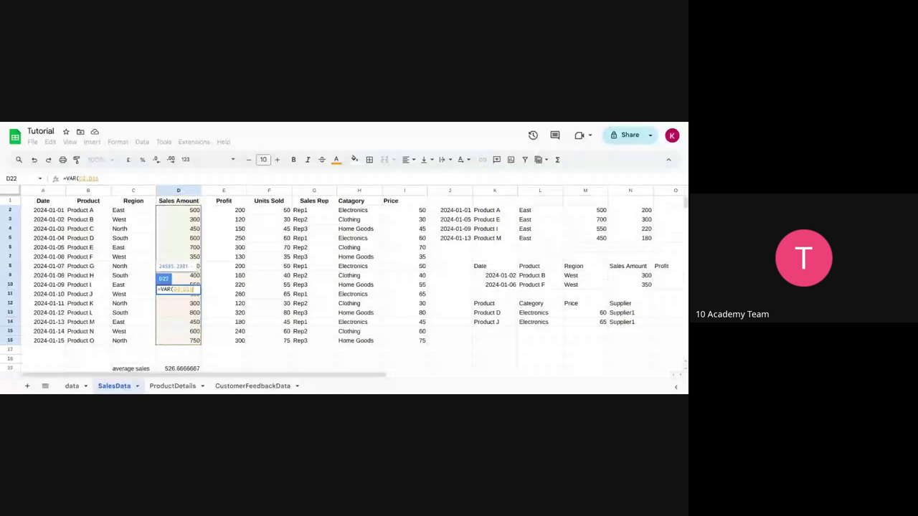
key(Return)
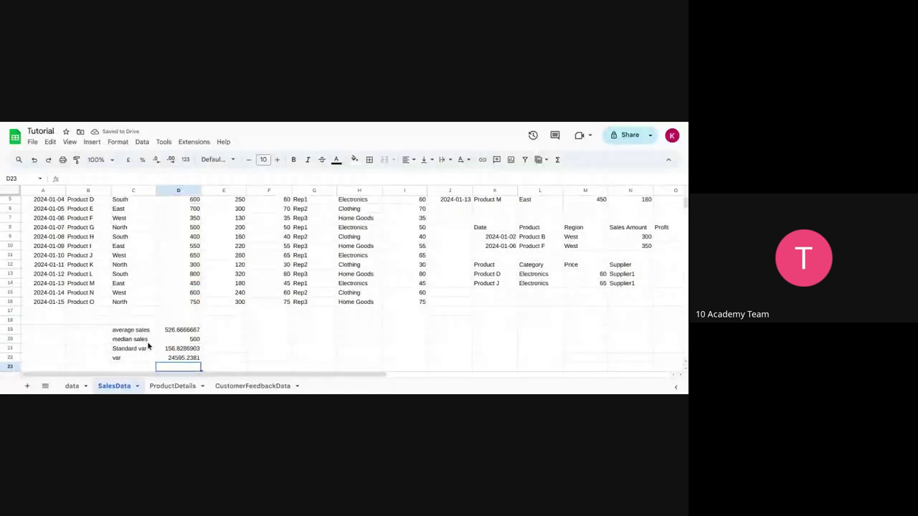
Step: Review the average, median, standard deviation and variance formulas in cells D19 to D22
click(180, 332)
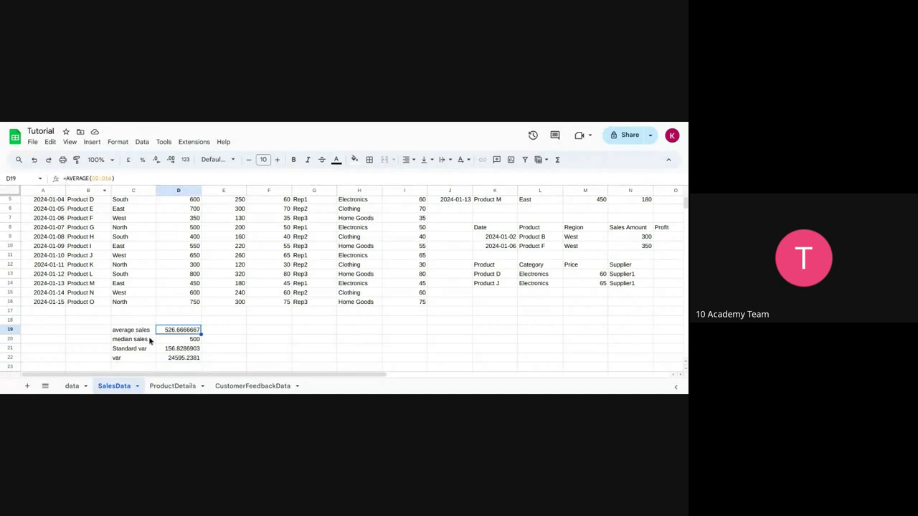
key(Down)
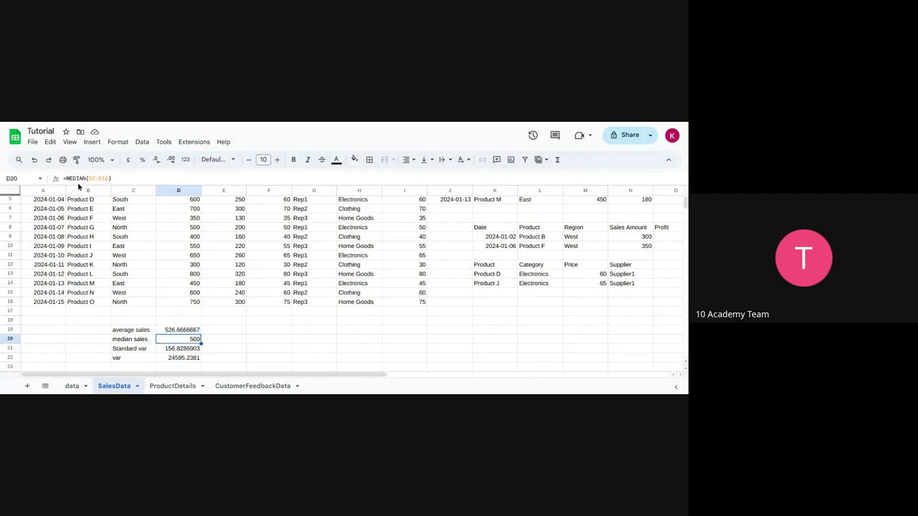
click(169, 349)
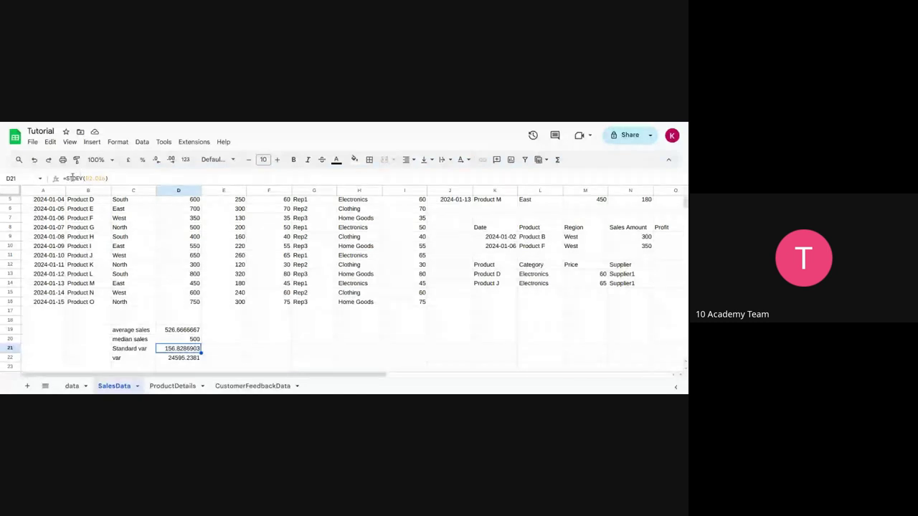
click(179, 358)
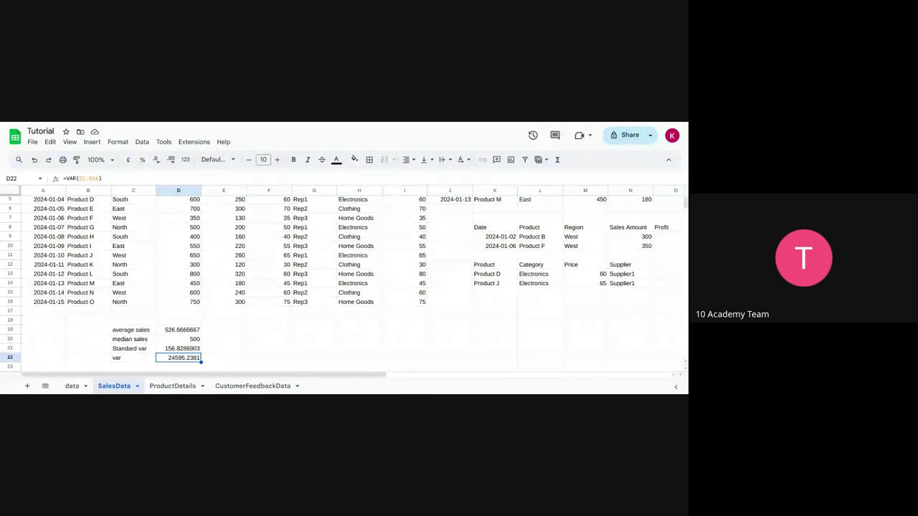
Step: Inspect the existing FILTER formula for the East region in cell J2
scroll(227, 303, down, 1)
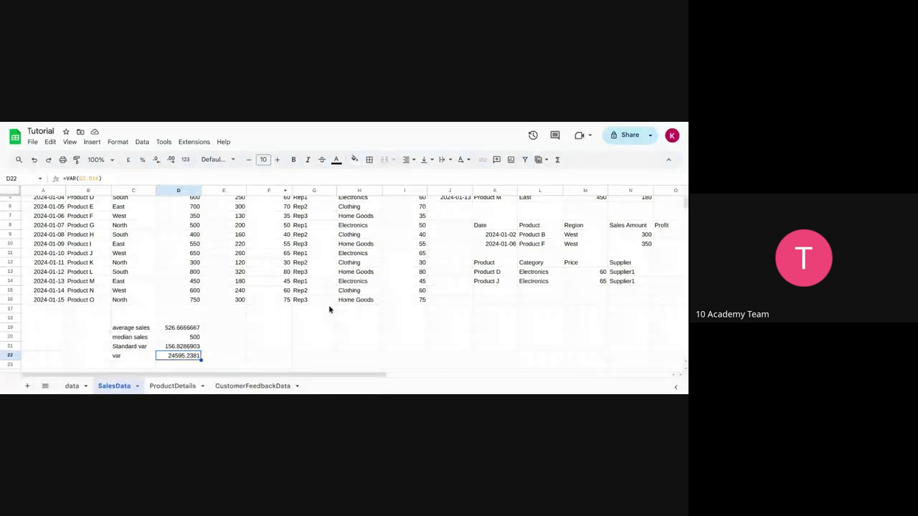
click(351, 320)
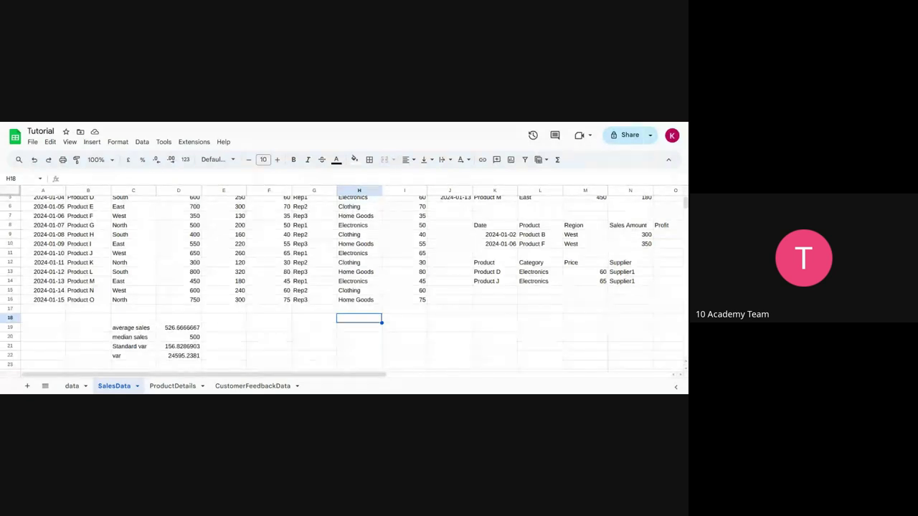
click(486, 311)
scroll(488, 308, up, 1)
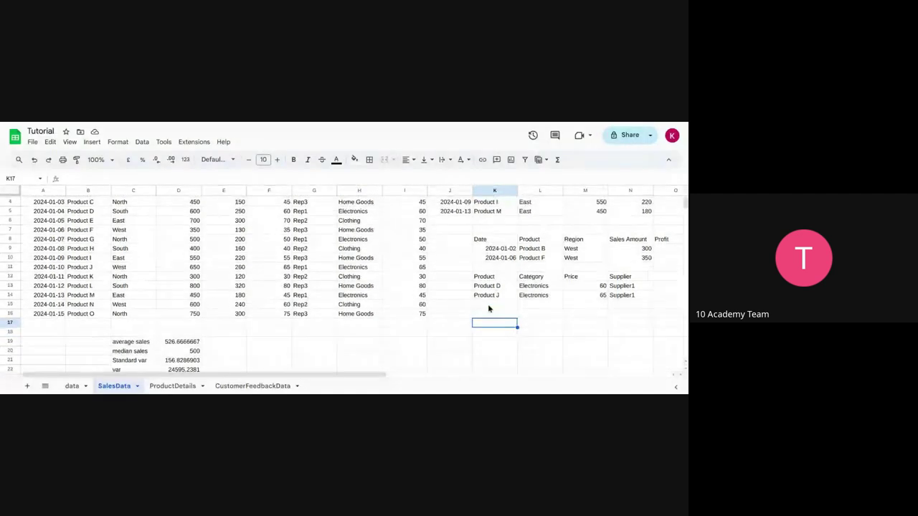
scroll(489, 308, up, 1)
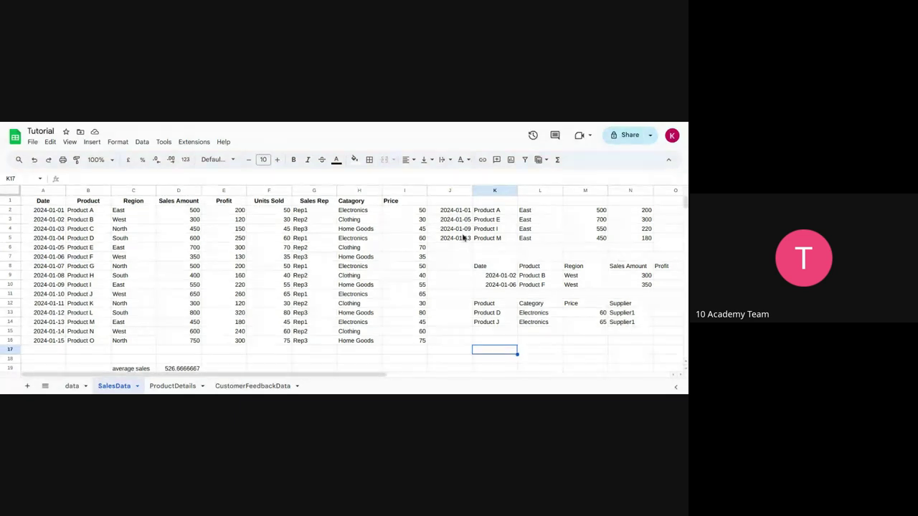
click(447, 211)
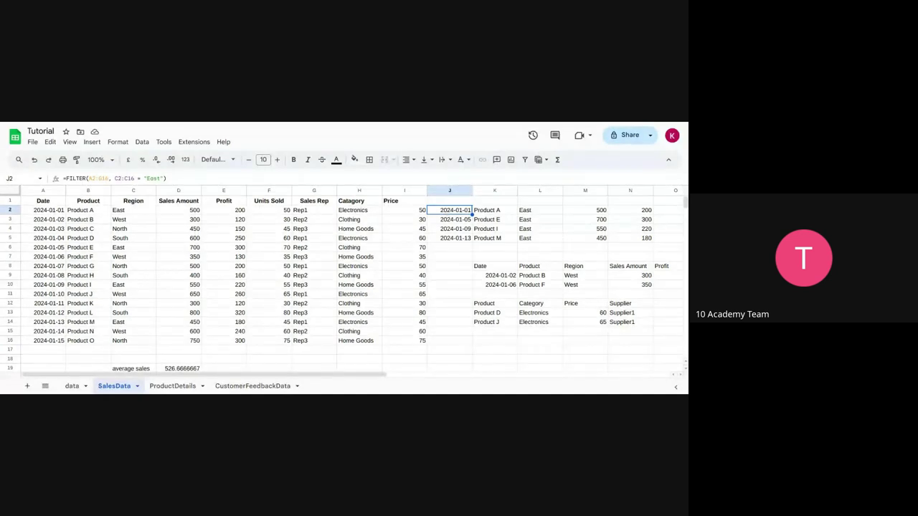
Step: Enter a FILTER formula in cell J20 over range A:D with the condition C = "East"
scroll(463, 338, down, 2)
click(463, 343)
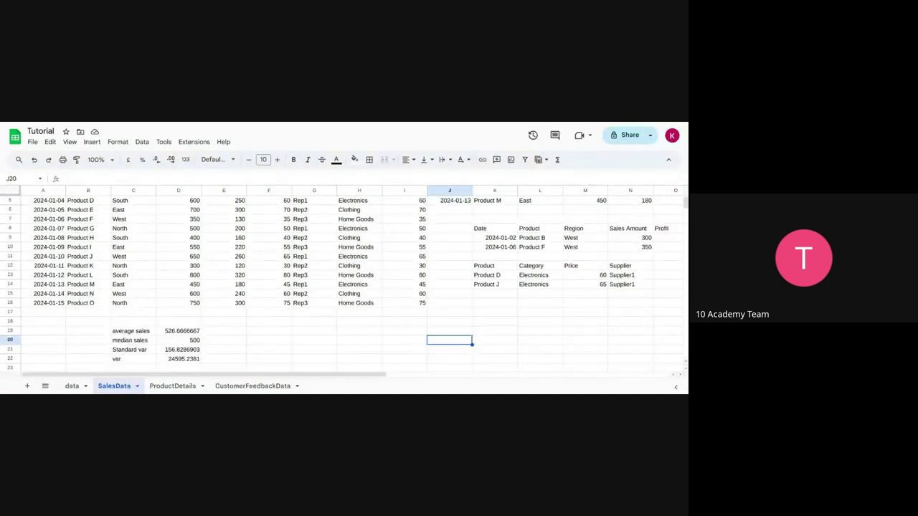
text(=)
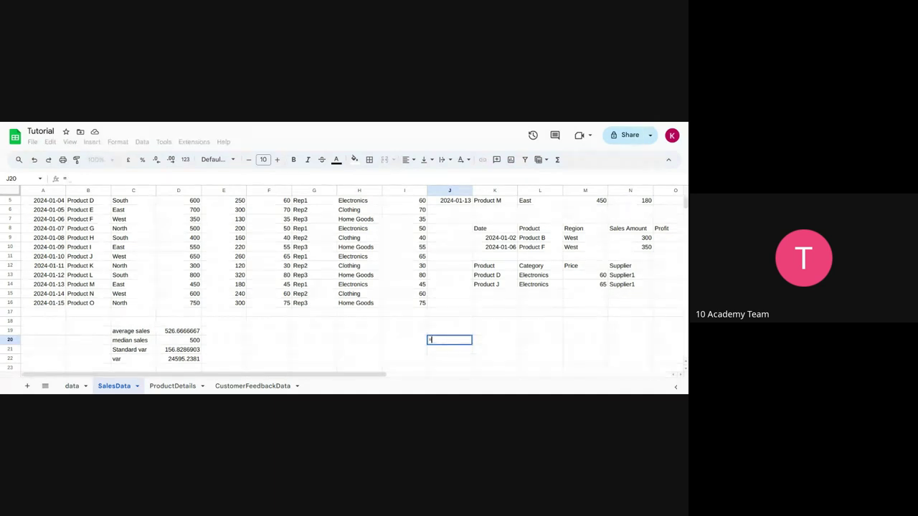
text(filt)
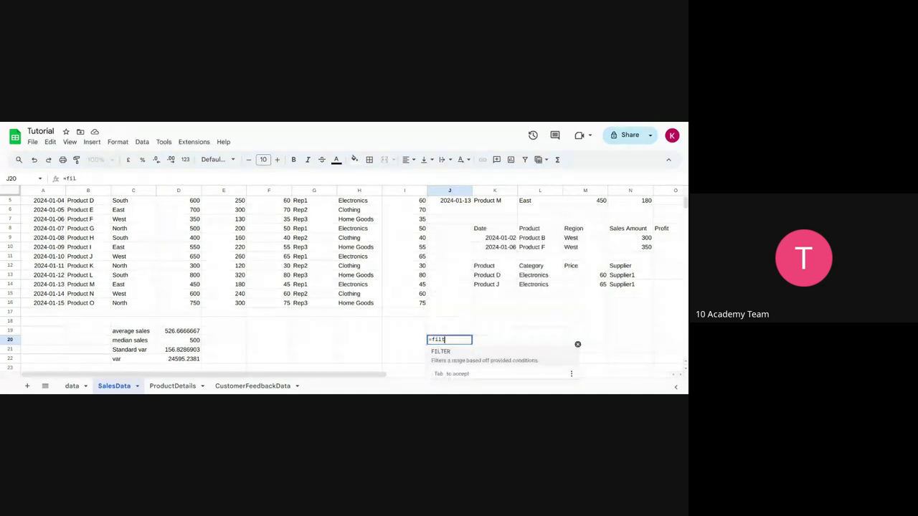
key(Tab)
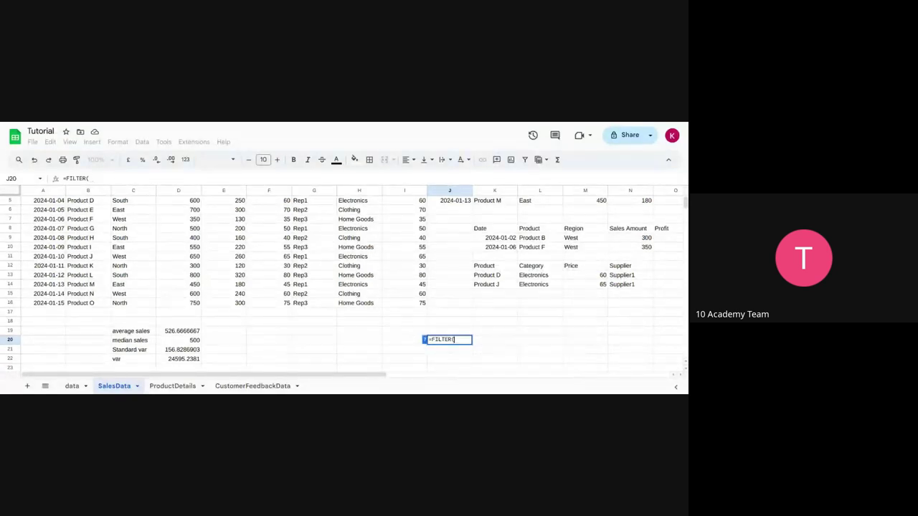
text(A:d)
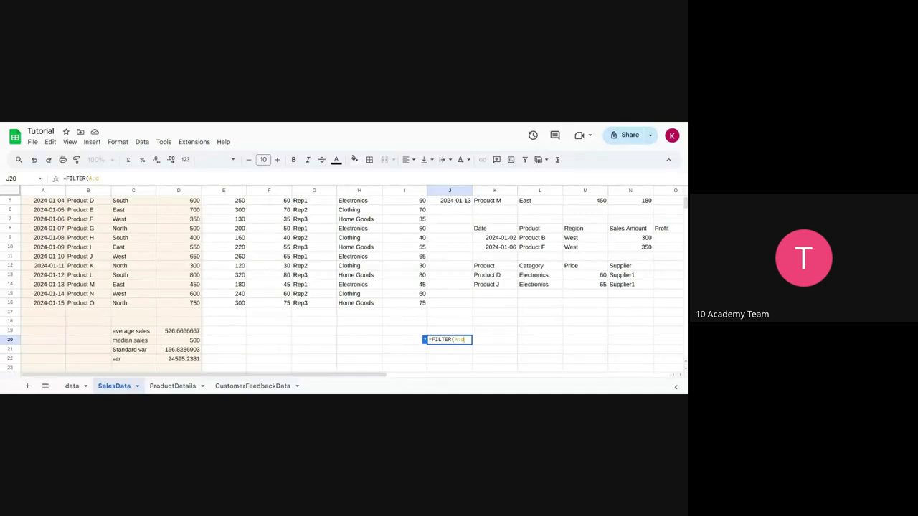
text(,)
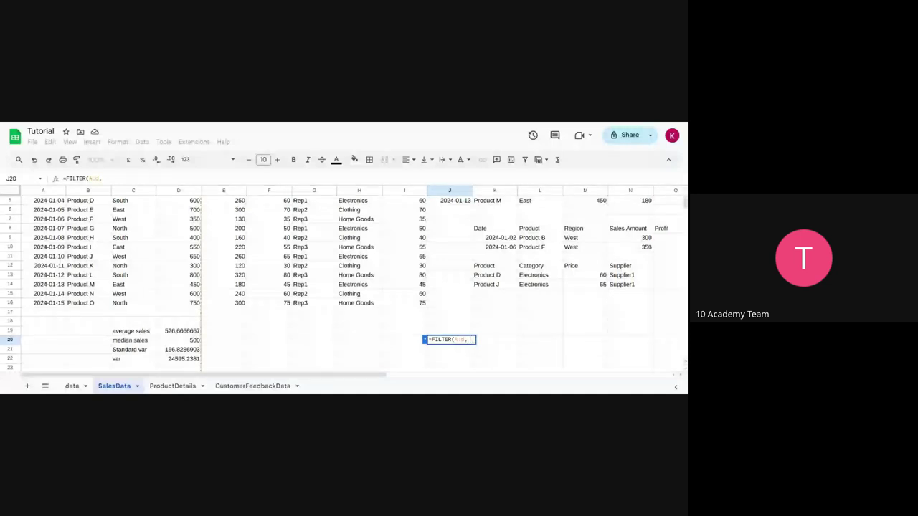
text( d)
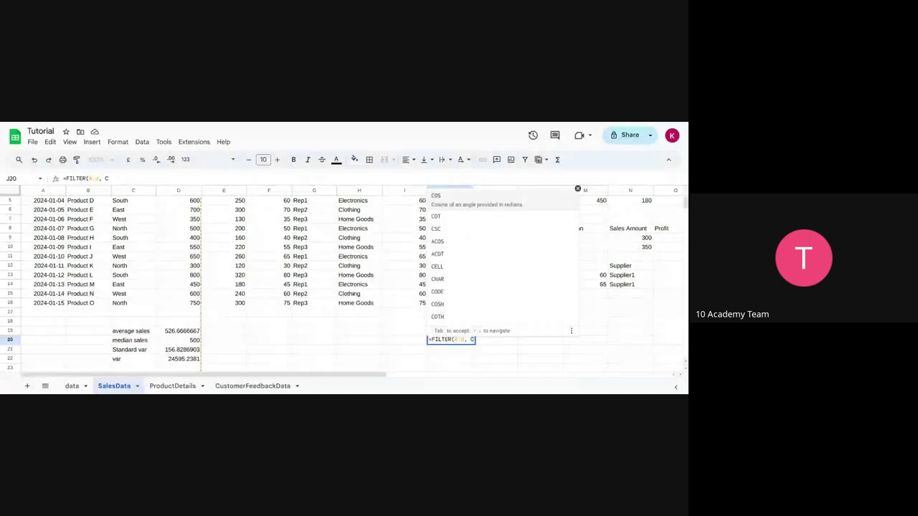
text( = )
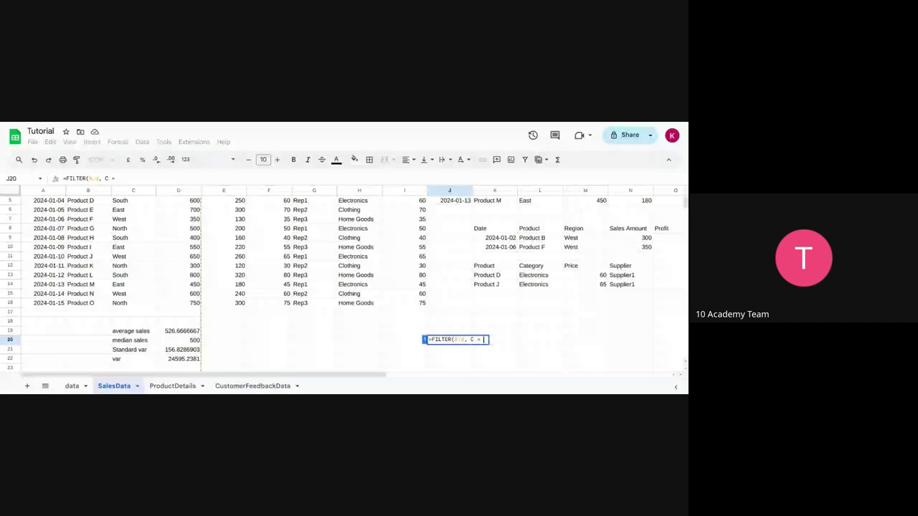
text("East")
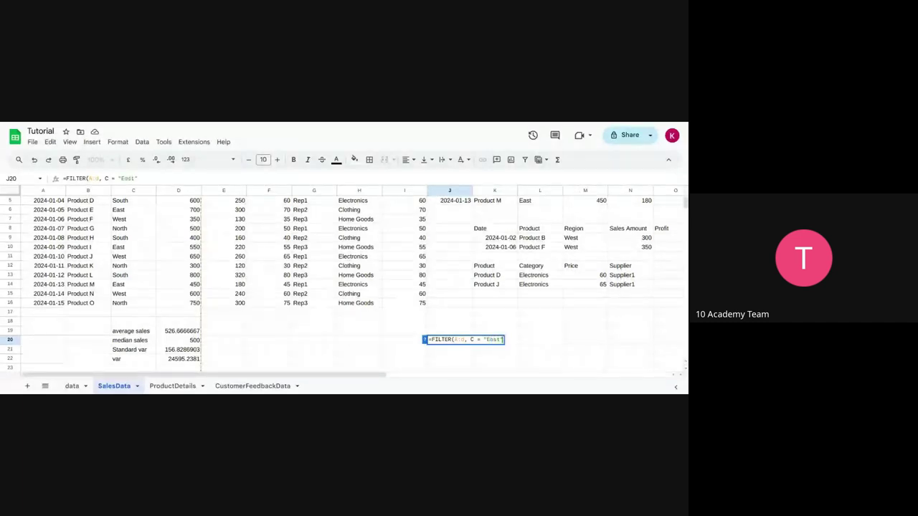
text())
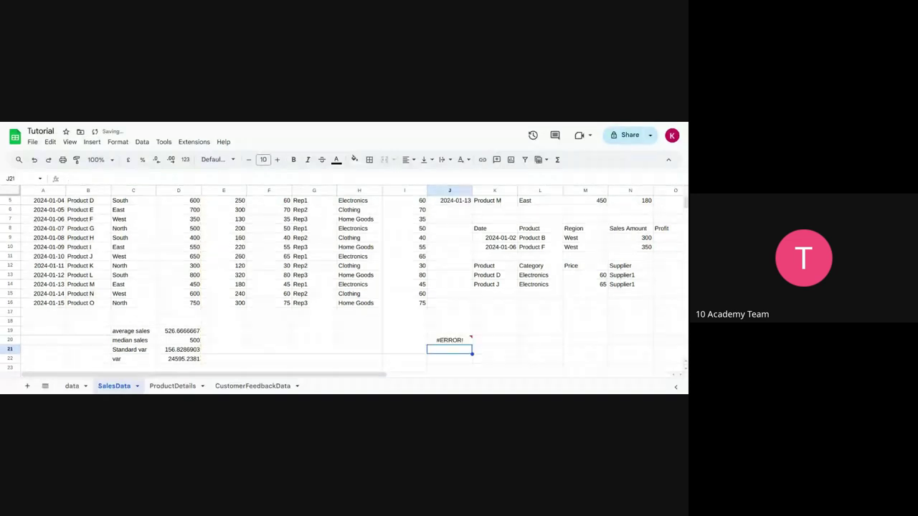
Step: Change the condition range of the FILTER formula in J20 to C2:C16
click(464, 339)
double_click(465, 339)
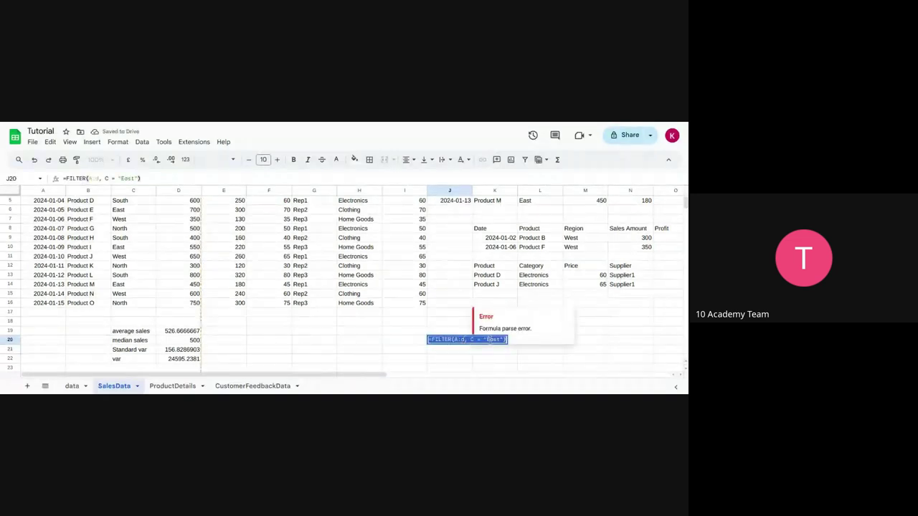
click(491, 340)
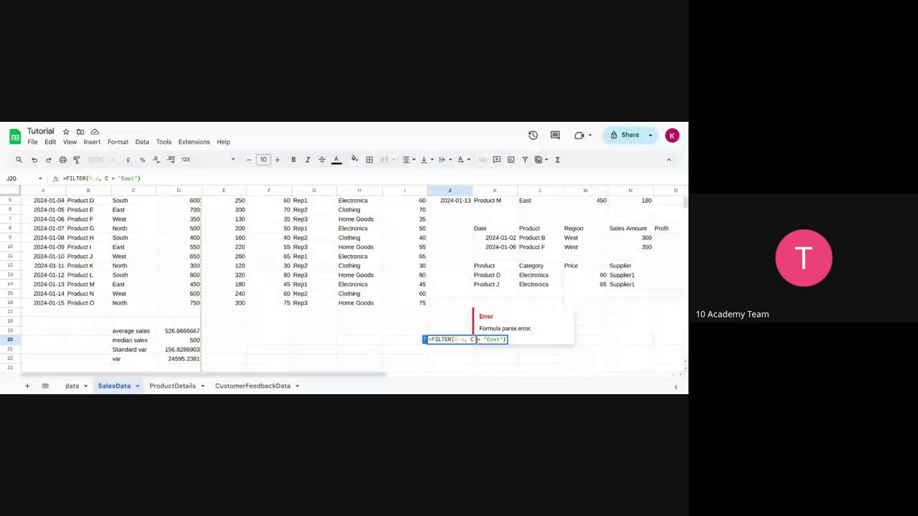
click(473, 339)
text(2:c16)
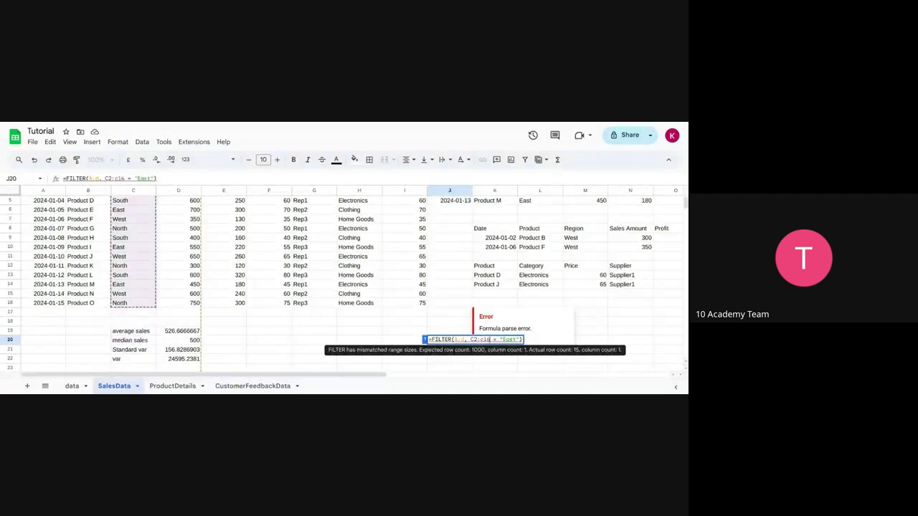
key(Return)
Step: Limit the data range of the FILTER formula in J20 to A2:D16
click(455, 342)
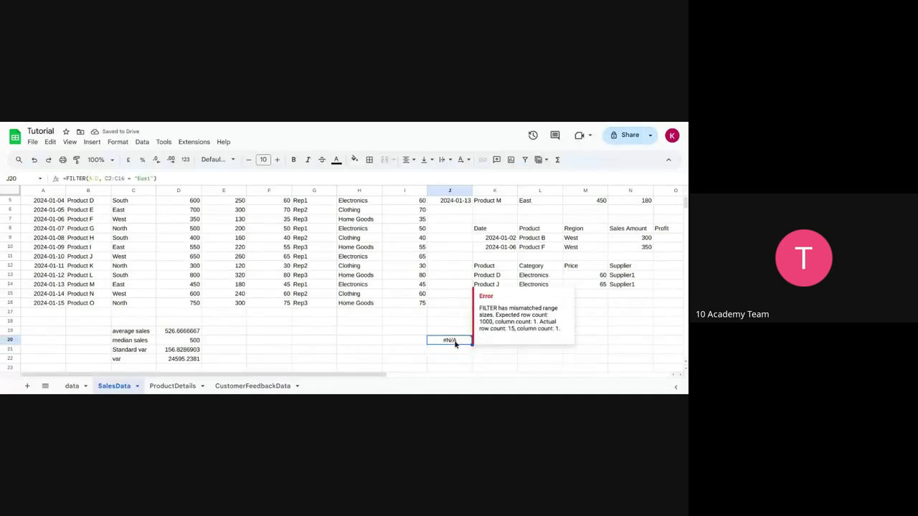
double_click(454, 342)
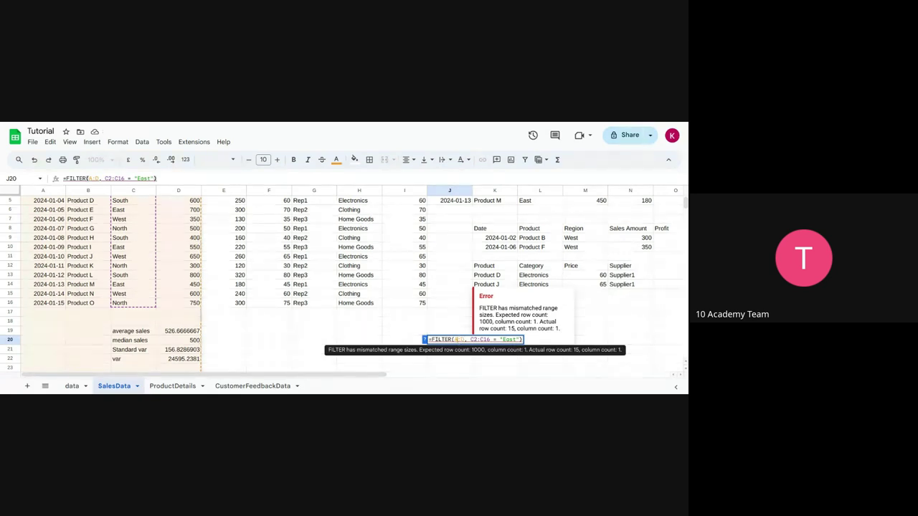
text(2)
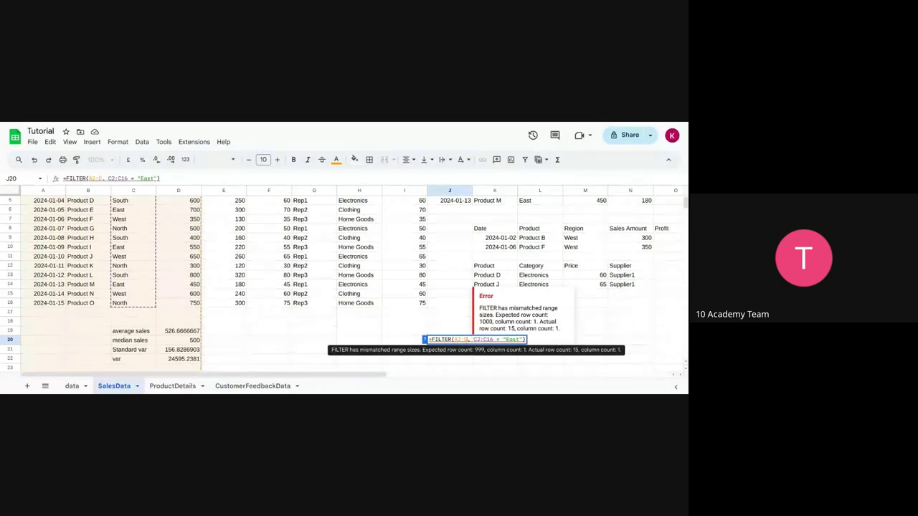
text(16)
key(Return)
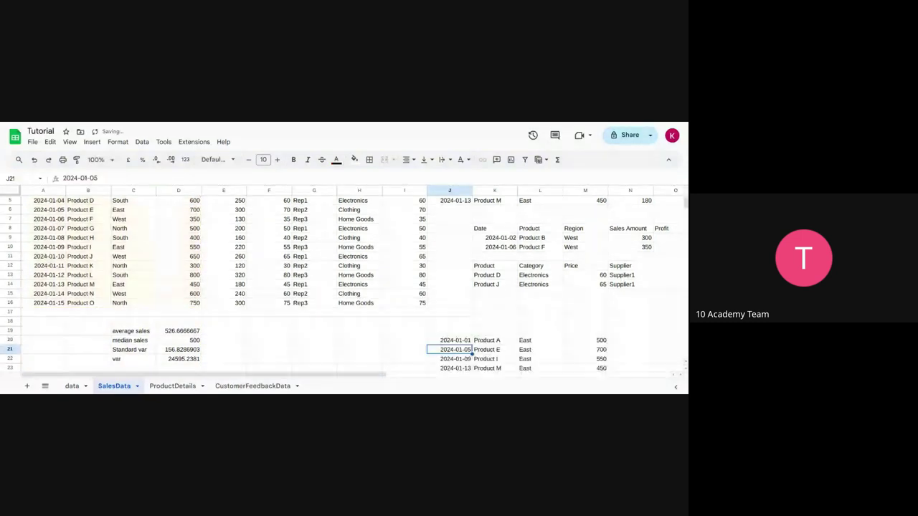
Step: Extend the data range of the J20 FILTER formula to A2:I16 and check the columns of the filtered East rows
scroll(460, 344, down, 2)
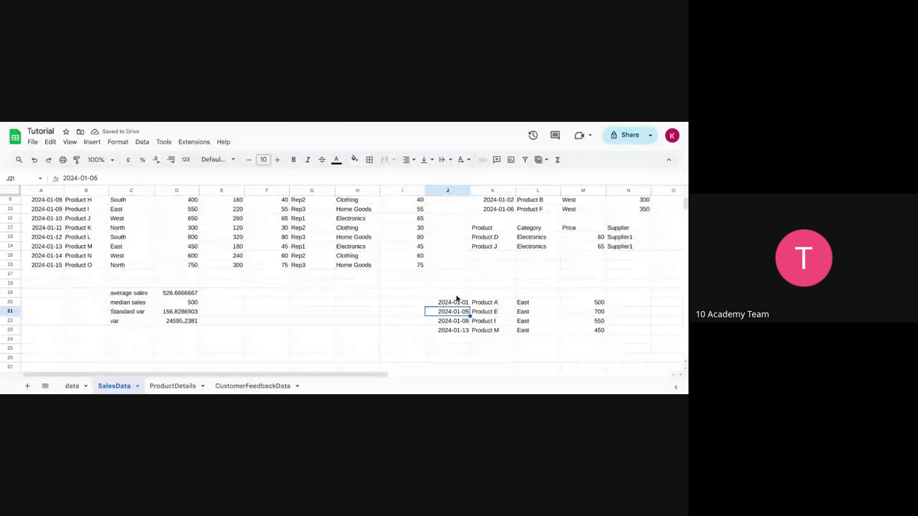
double_click(450, 303)
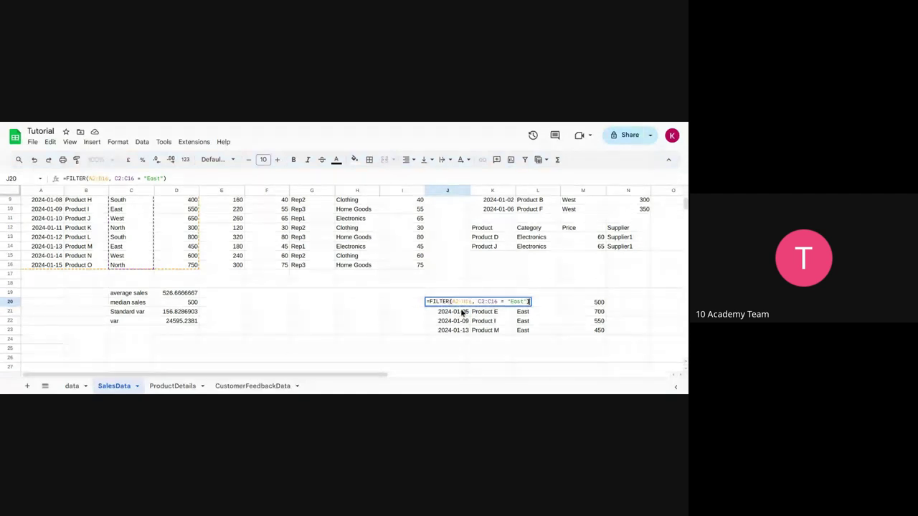
click(464, 301)
key(BackSpace)
text(E)
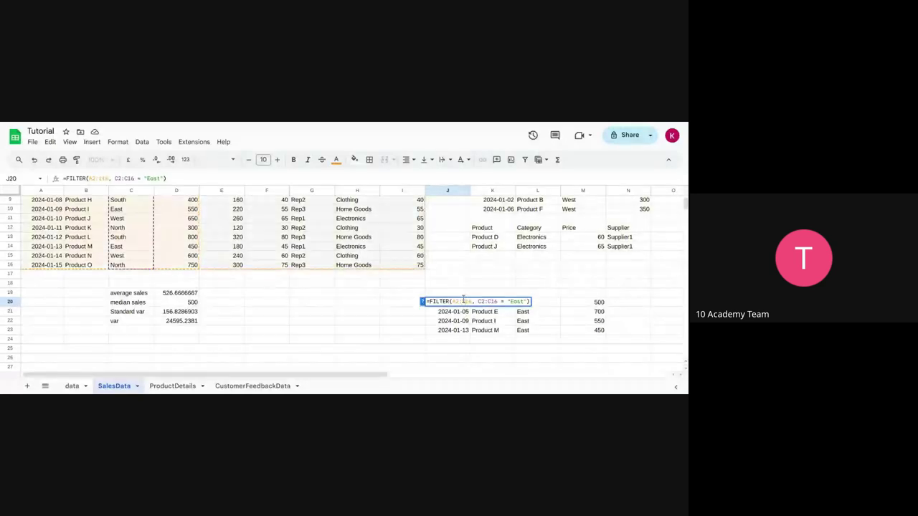
key(Return)
scroll(565, 305, right, 5)
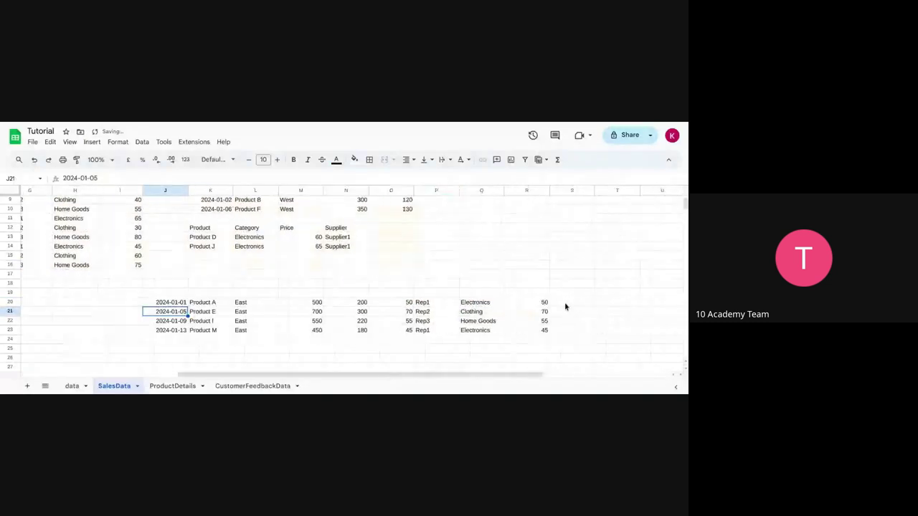
scroll(565, 307, left, 1)
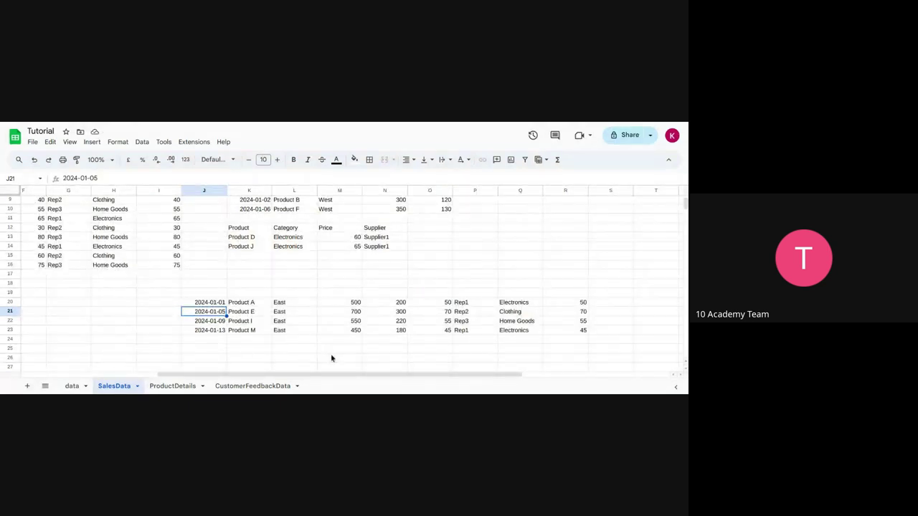
Step: Label the filtered sales column with the header "Sales amount" in cell M19
scroll(331, 358, left, 5)
scroll(331, 358, up, 3)
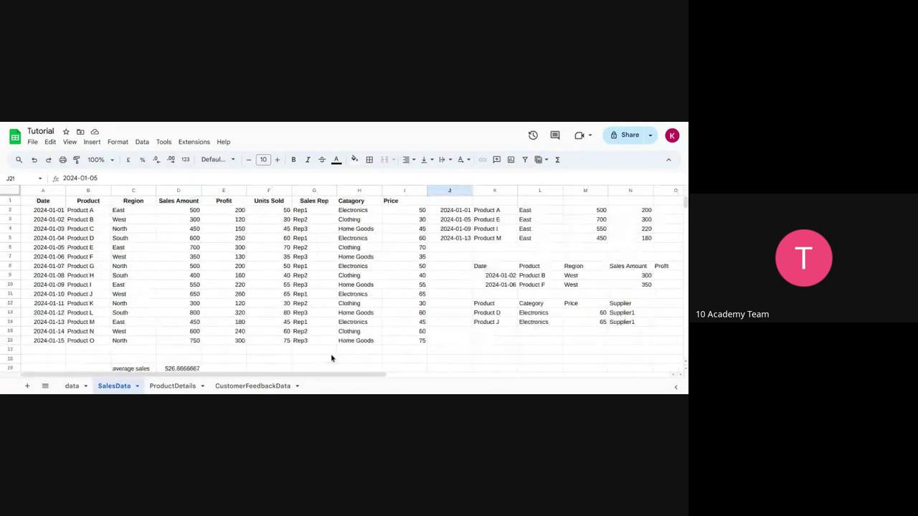
scroll(332, 357, down, 6)
scroll(543, 275, up, 2)
scroll(543, 275, right, 2)
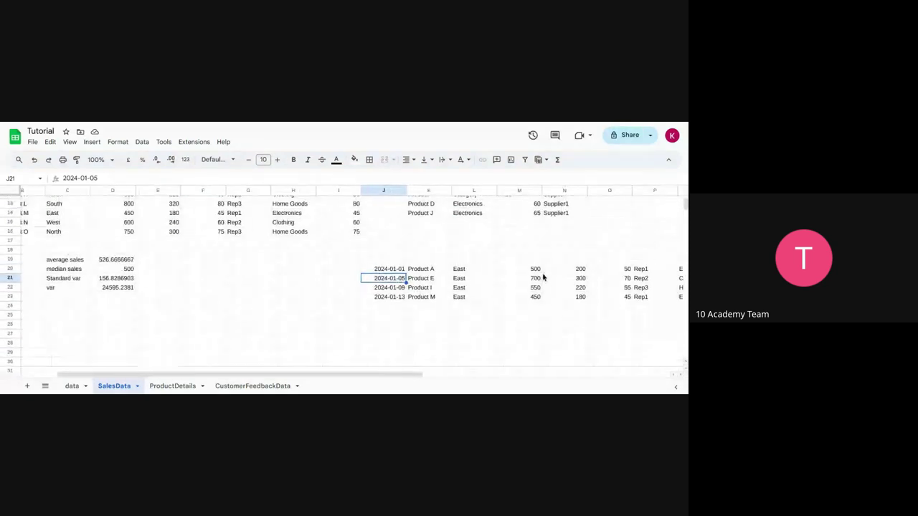
click(524, 261)
text(Sla)
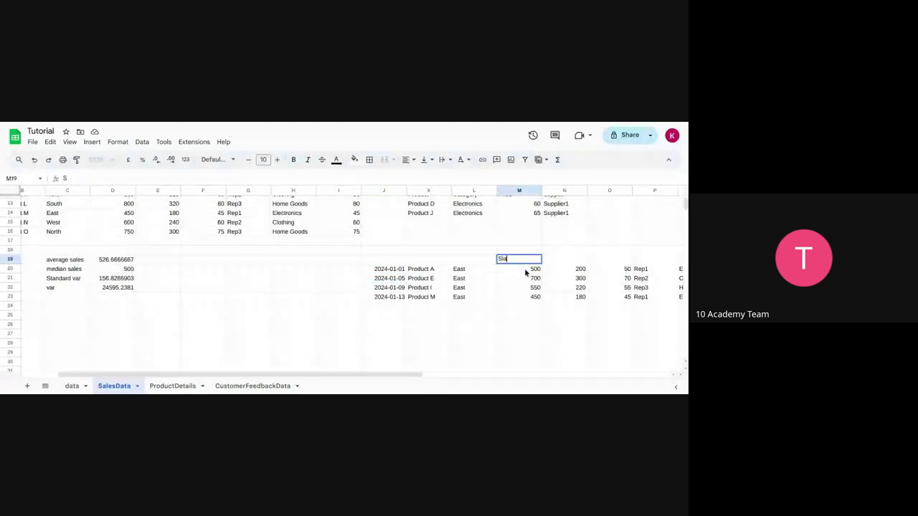
text(es Maoun)
key(Left)
key(Left)
click(517, 262)
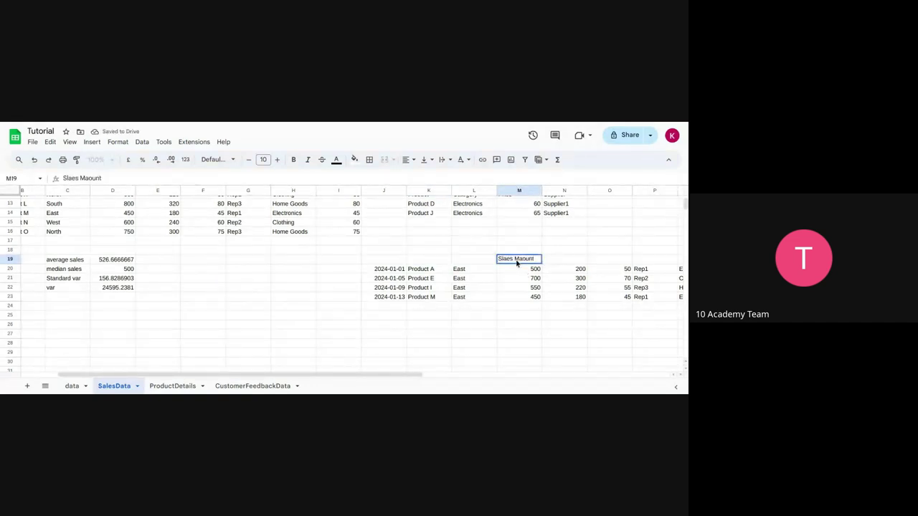
text(Sales amount)
key(Return)
Step: Calculate the average of the filtered East sales amounts M20:M23 in cell M25 with AVERAGE
click(531, 306)
key(Down)
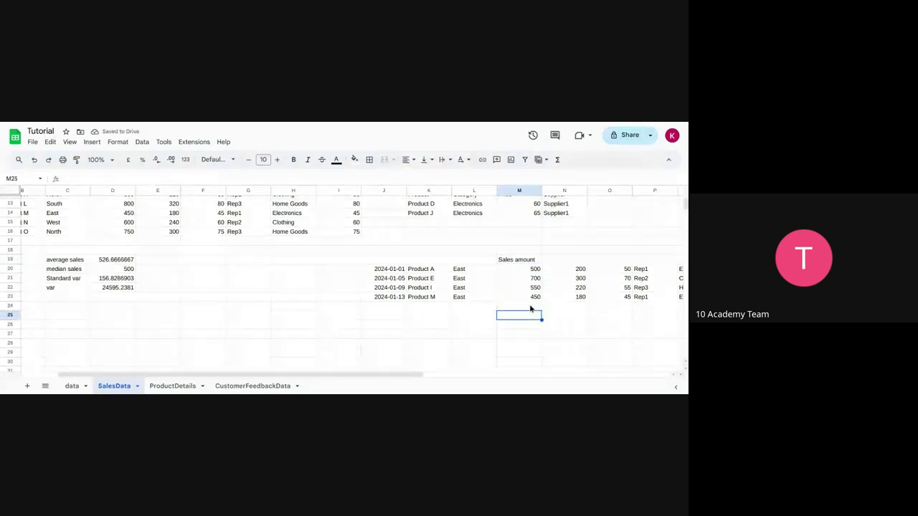
text(=)
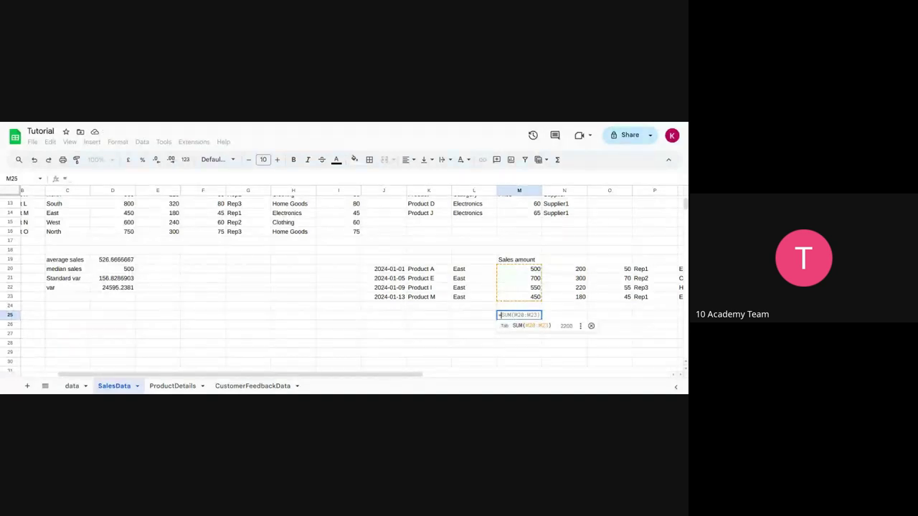
text(AVE)
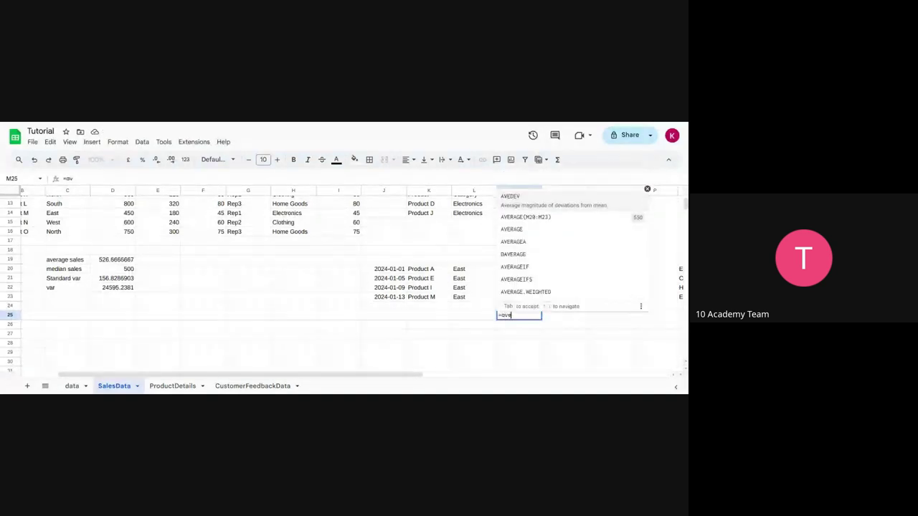
key(Tab)
key(BackSpace)
key(BackSpace)
key(BackSpace)
key(BackSpace)
key(Tab)
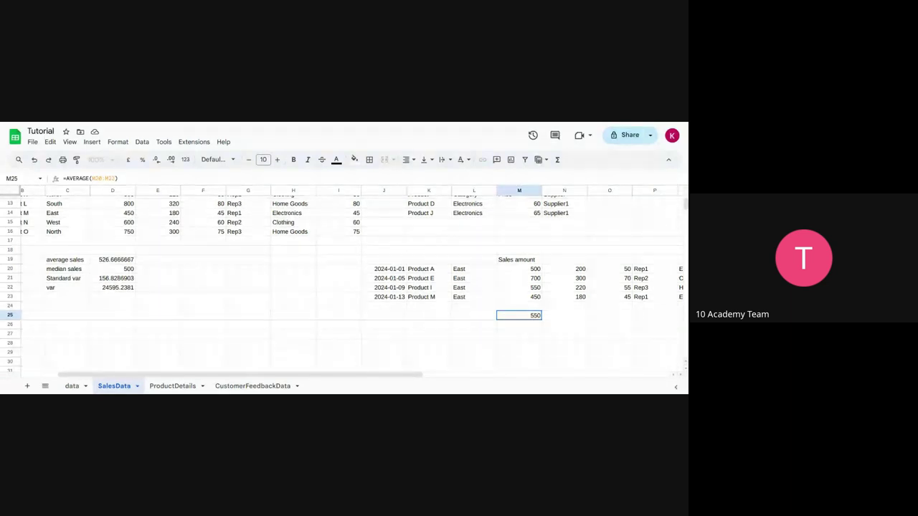
Step: Calculate the standard deviation of the filtered East sales amounts M20:M23 in cell M26 with STDEV
click(518, 324)
text(=)
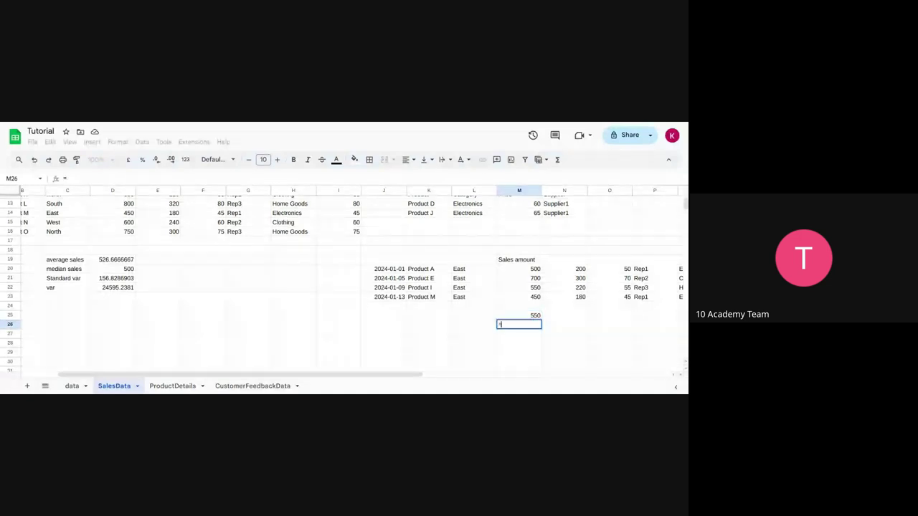
text(std)
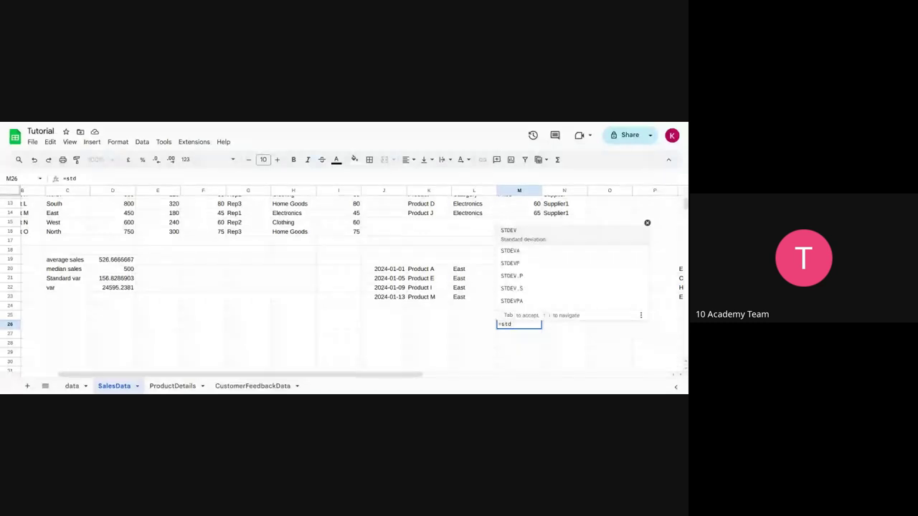
key(Tab)
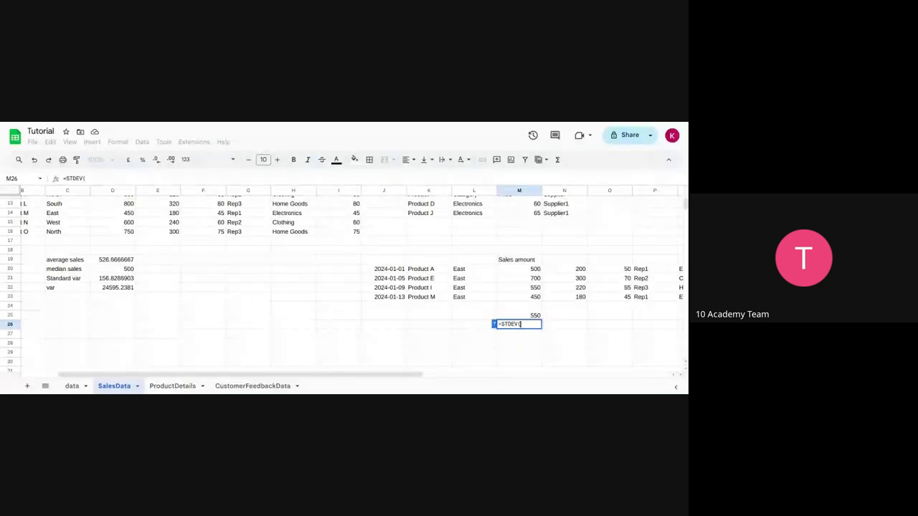
click(506, 270)
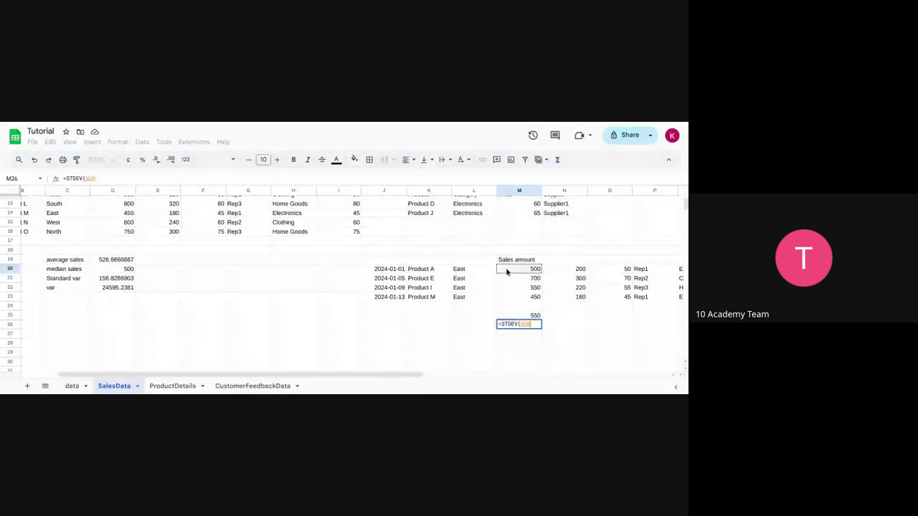
drag(507, 271, 524, 297)
key(Return)
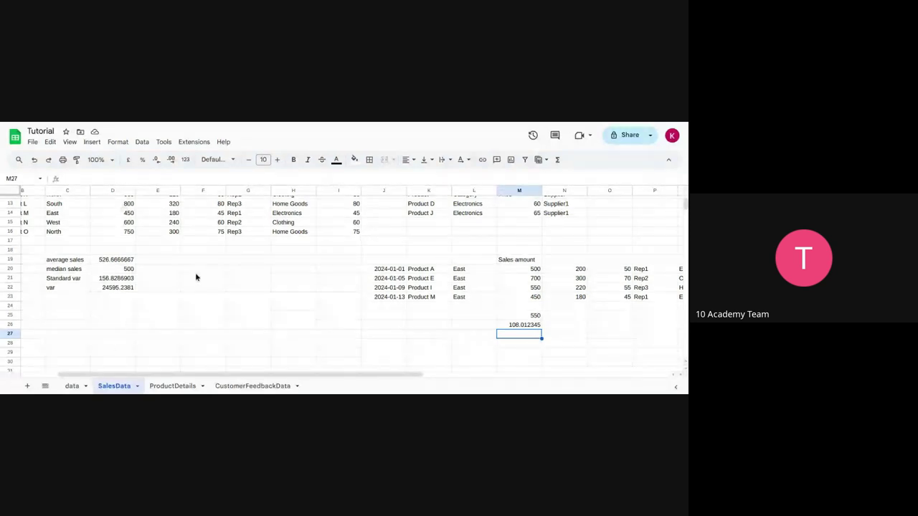
Step: Calculate the average profit of E2:E16 in cell E19 with AVERAGE
scroll(195, 273, up, 5)
scroll(195, 273, down, 3)
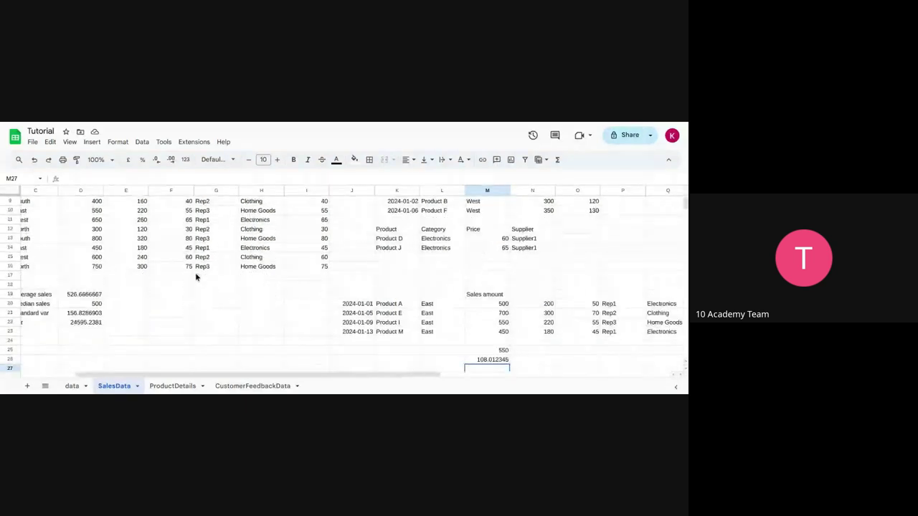
click(132, 295)
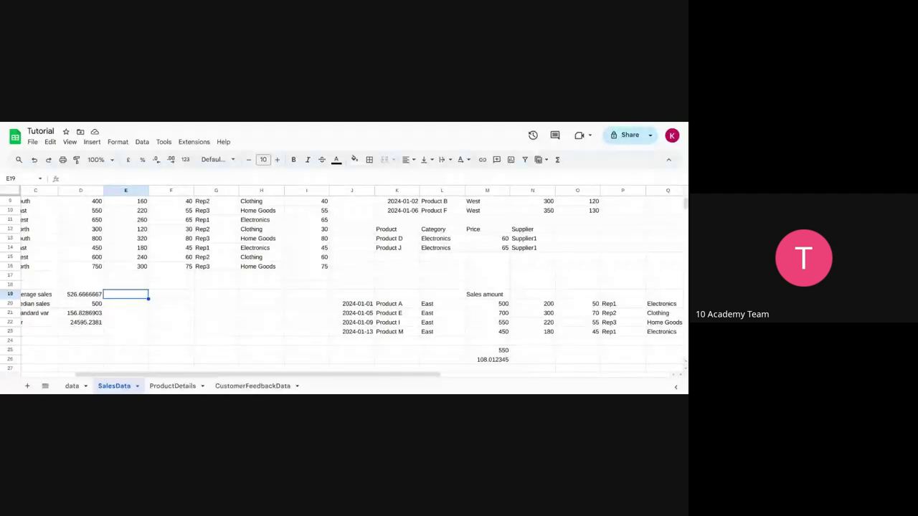
scroll(149, 309, up, 1)
scroll(148, 308, down, 5)
scroll(148, 309, up, 5)
scroll(147, 308, down, 2)
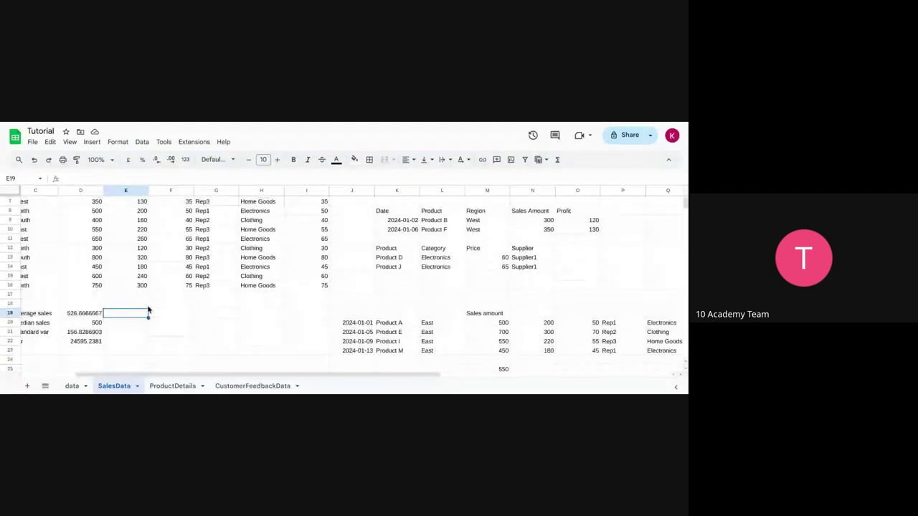
text(=AVERAGE()
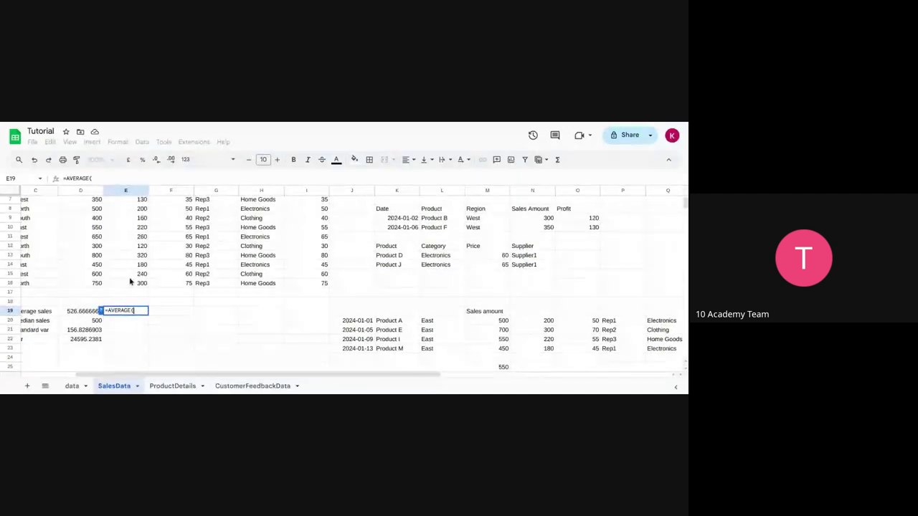
drag(131, 280, 128, 204)
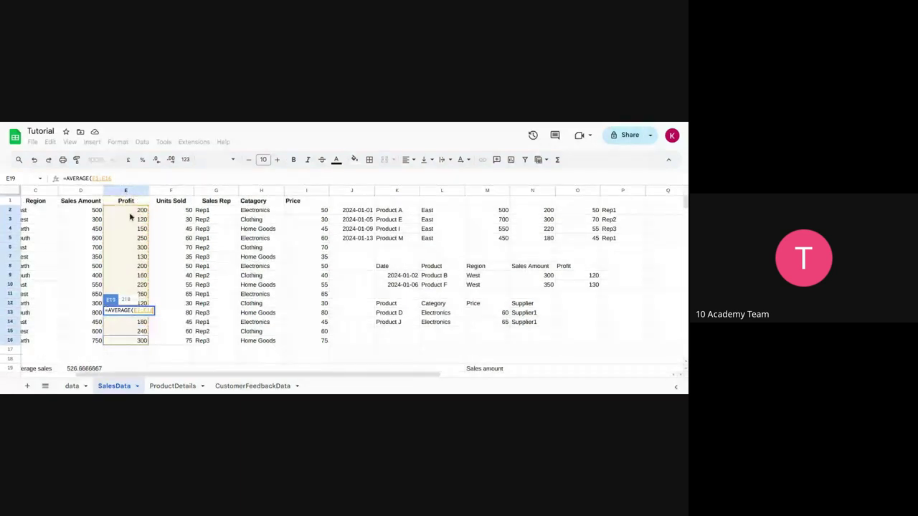
click(129, 212)
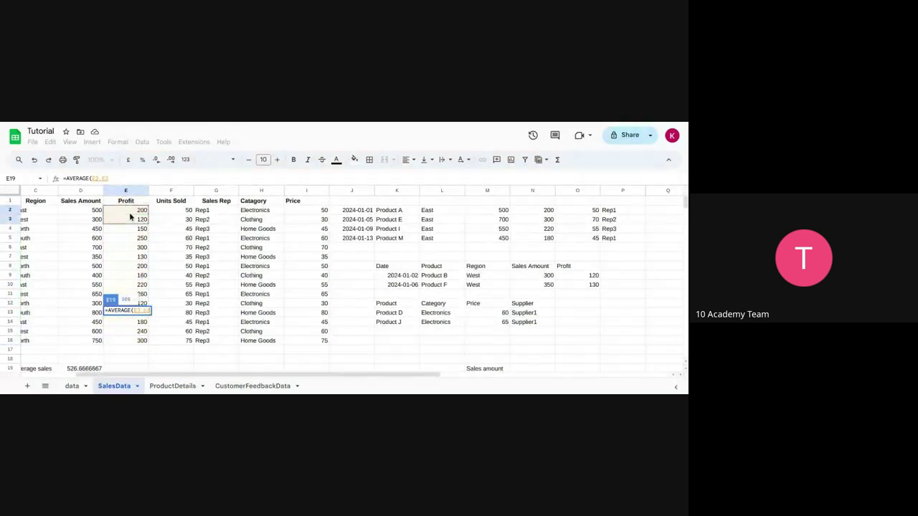
key(Escape)
key(Down)
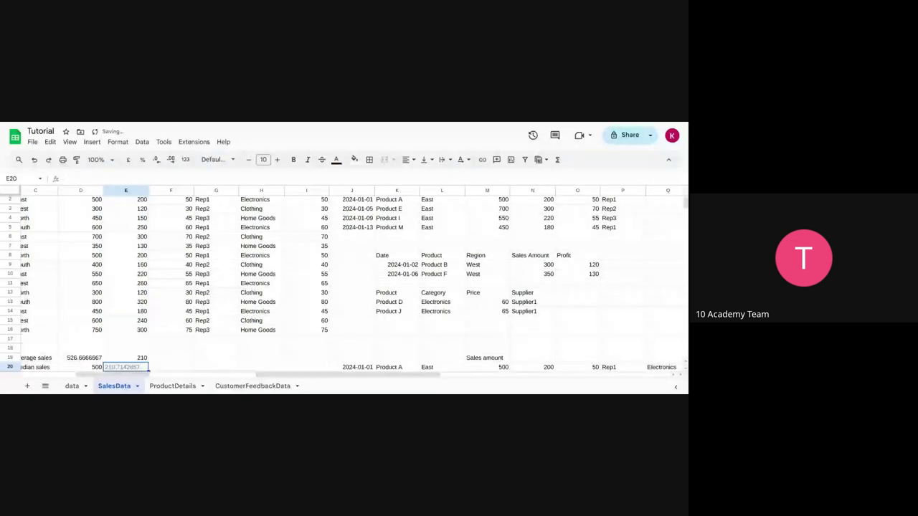
Step: Reject the suggested auto-fill and calculate the median profit of E2:E16 in cell E20 with MEDIAN
scroll(147, 337, down, 3)
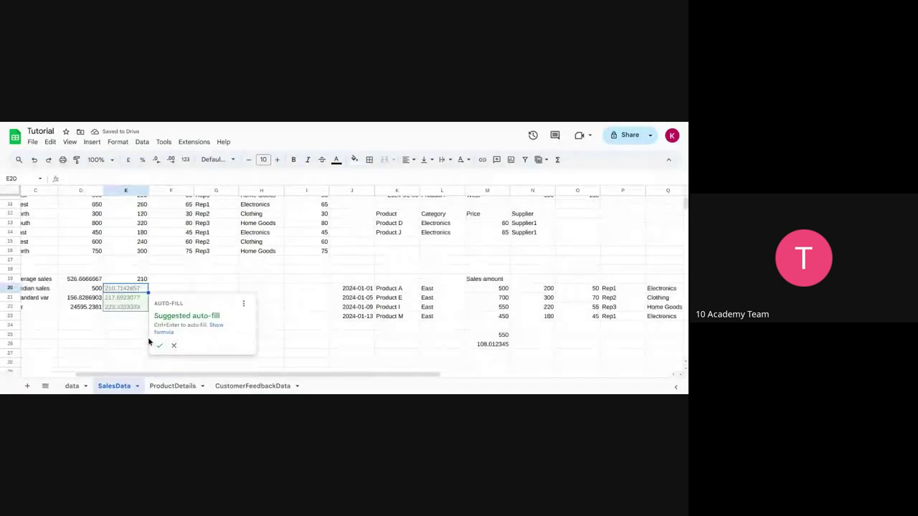
click(175, 345)
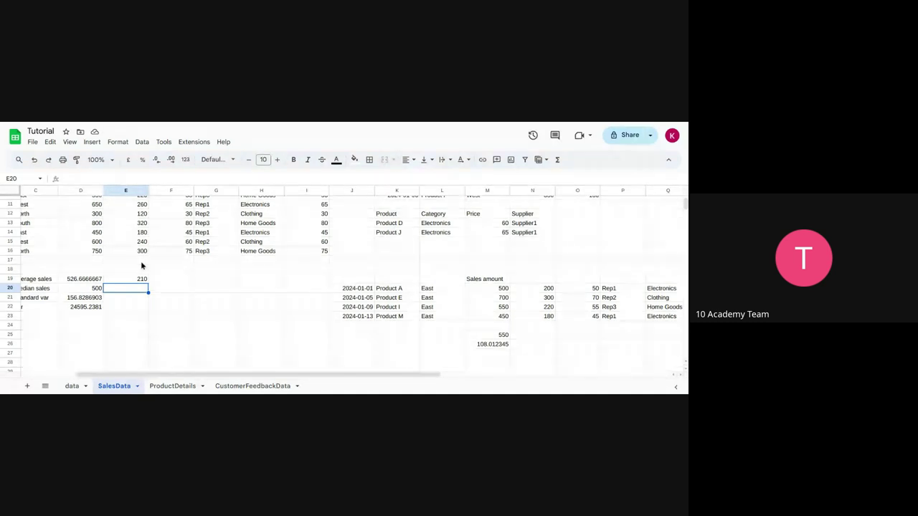
text(=me)
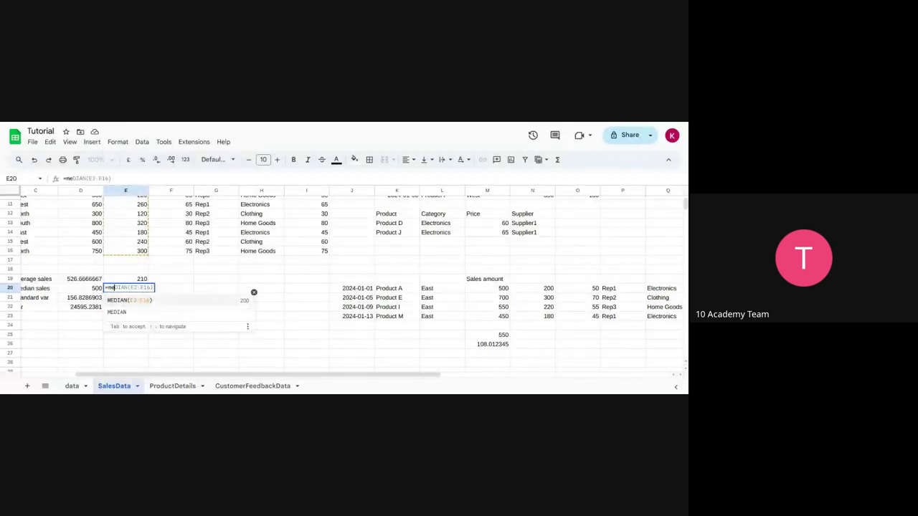
key(Tab)
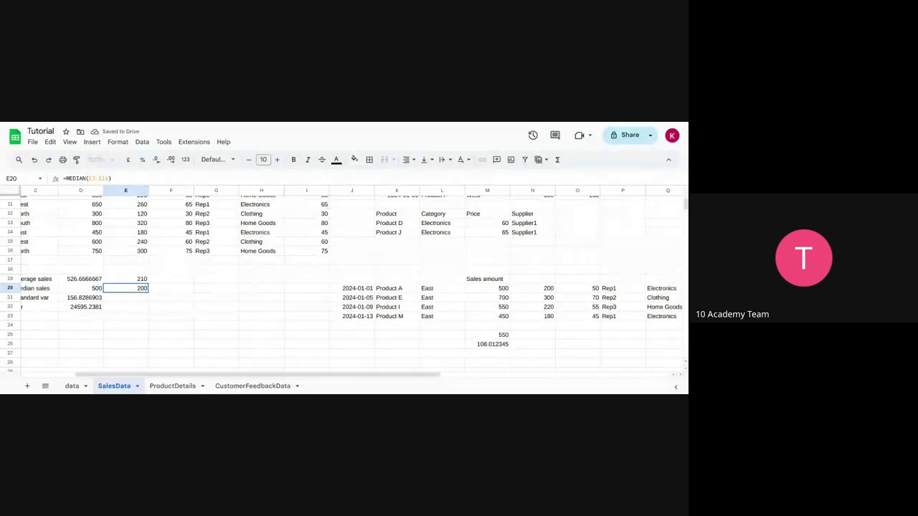
Step: Calculate the standard deviation of the profit values E2:E16 in cell E21 with STDEV
click(140, 300)
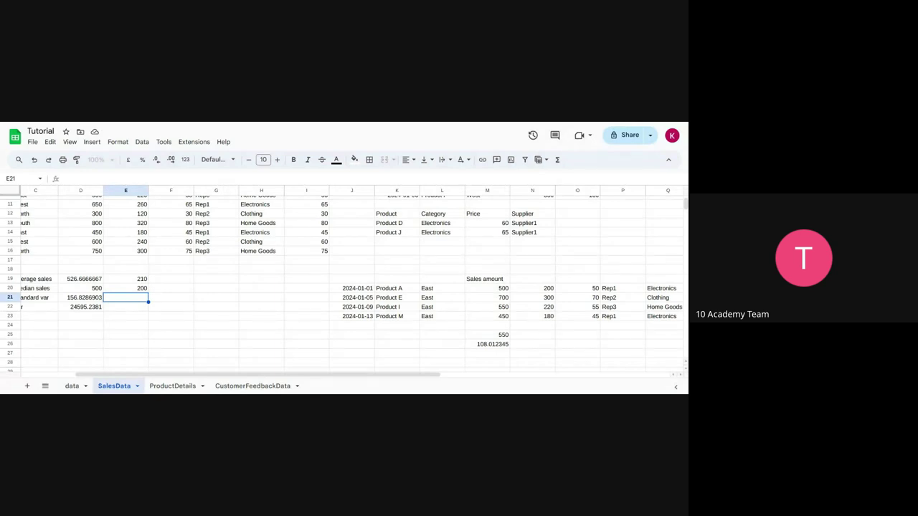
text(=)
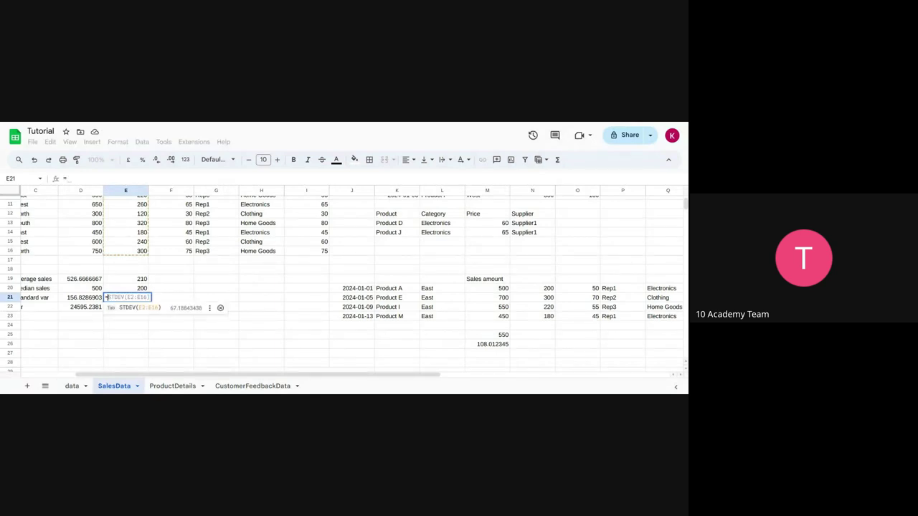
text(std)
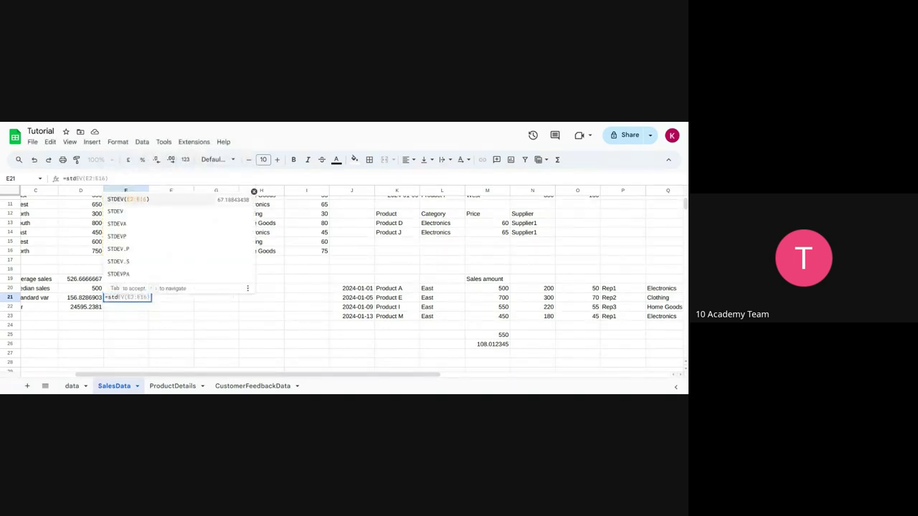
text(ev()
click(141, 251)
drag(141, 251, 141, 198)
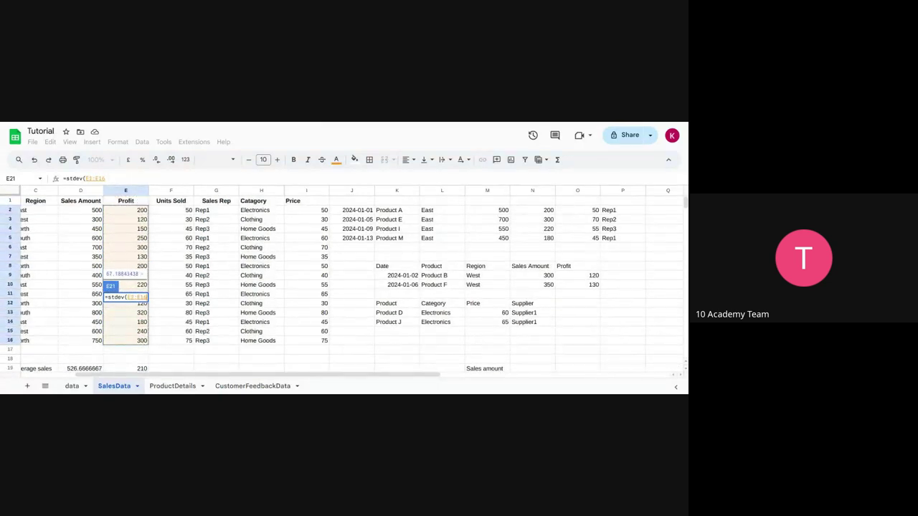
key(Return)
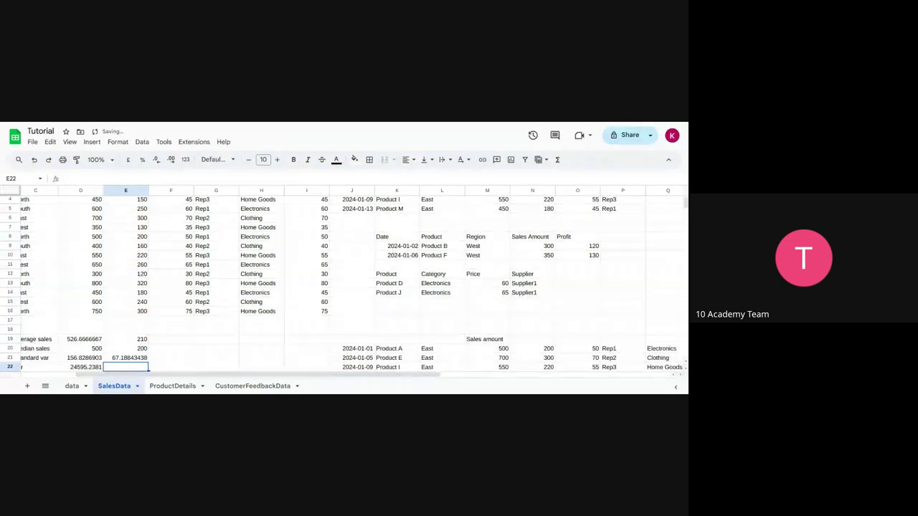
Step: Calculate the variance of the profit values E2:E16 in cell E22 with VAR
scroll(140, 250, down, 2)
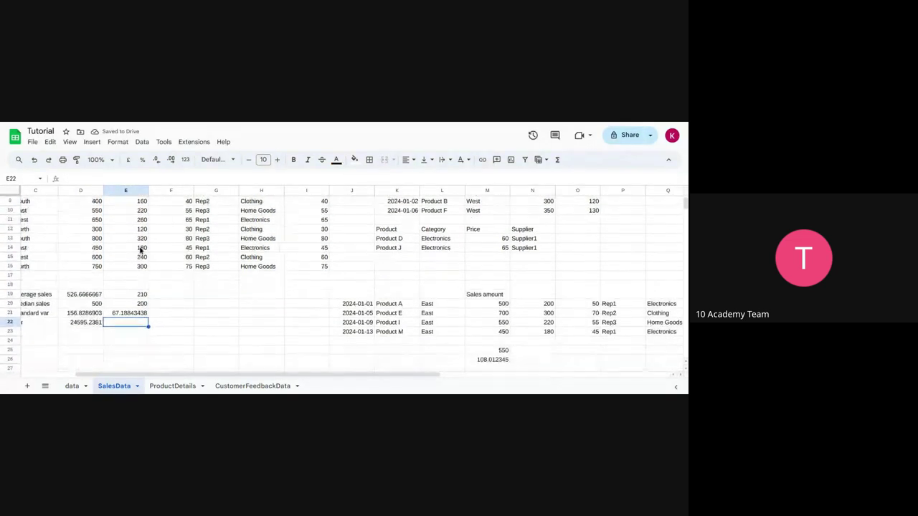
text(=)
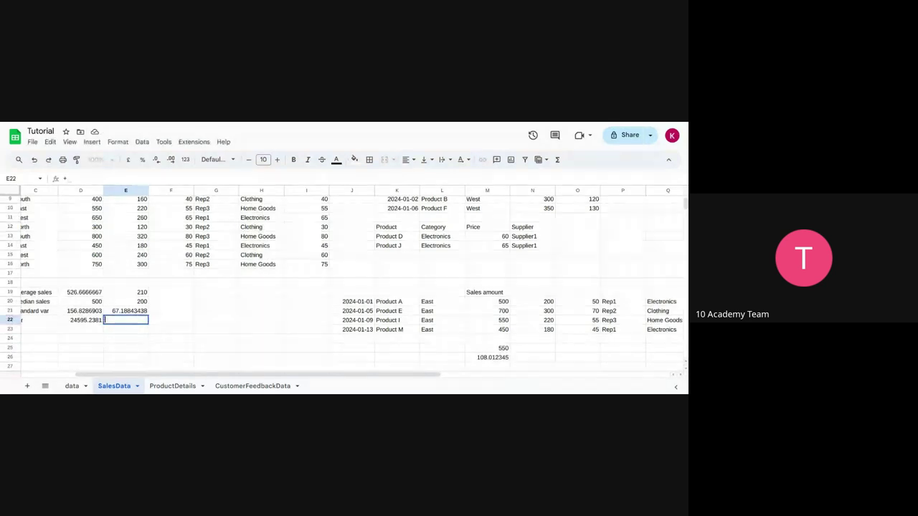
text(var)
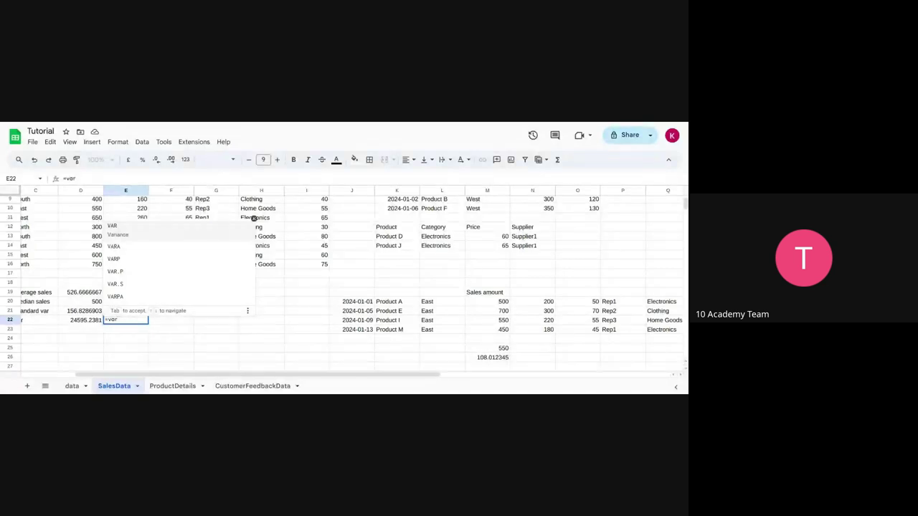
key(Tab)
drag(140, 263, 133, 211)
key(Return)
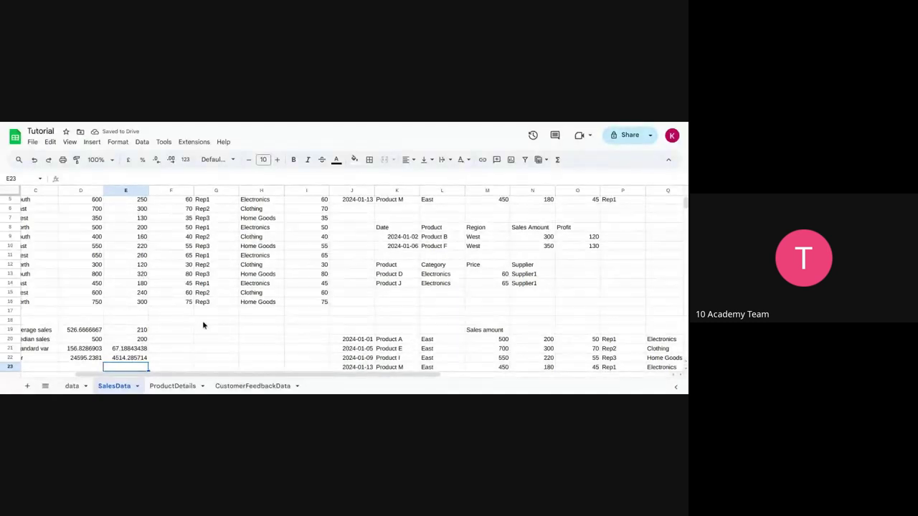
Step: Start a CORREL formula in cell E24 and consult its syntax help
scroll(203, 325, down, 3)
scroll(203, 325, down, 2)
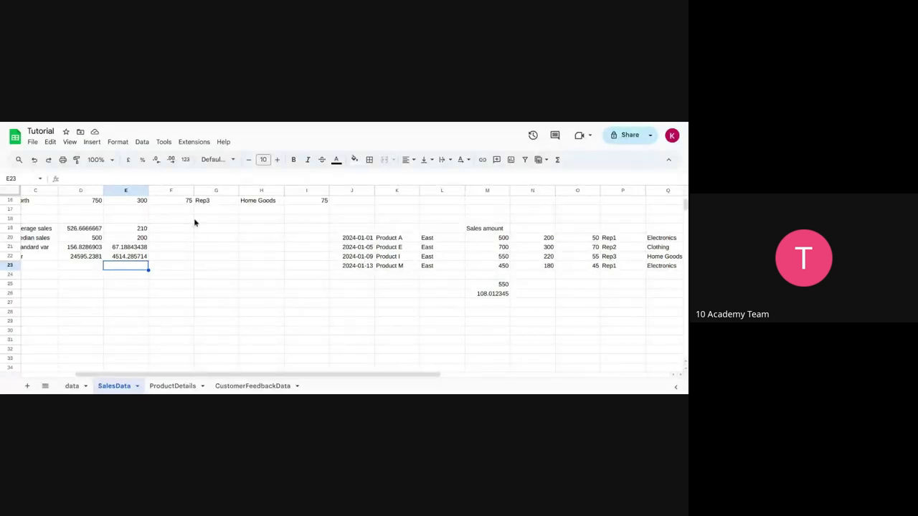
key(Down)
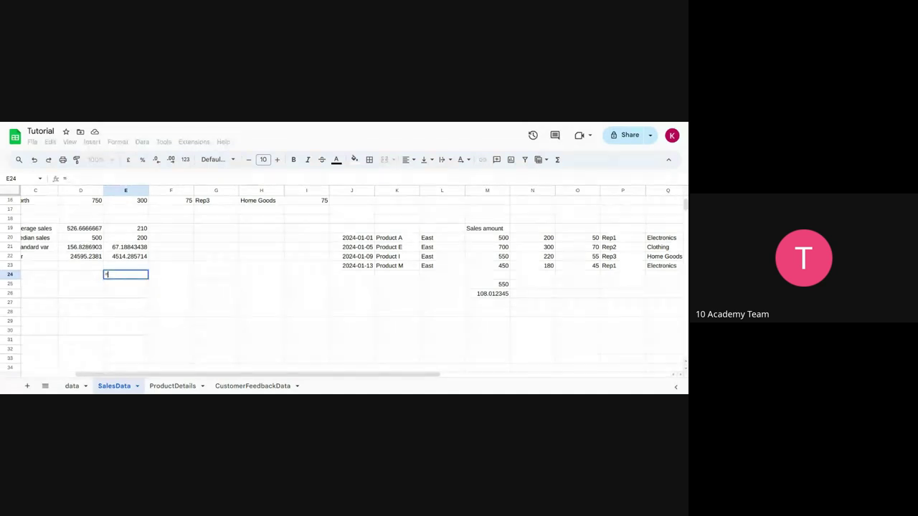
text(=cpo)
key(BackSpace)
key(BackSpace)
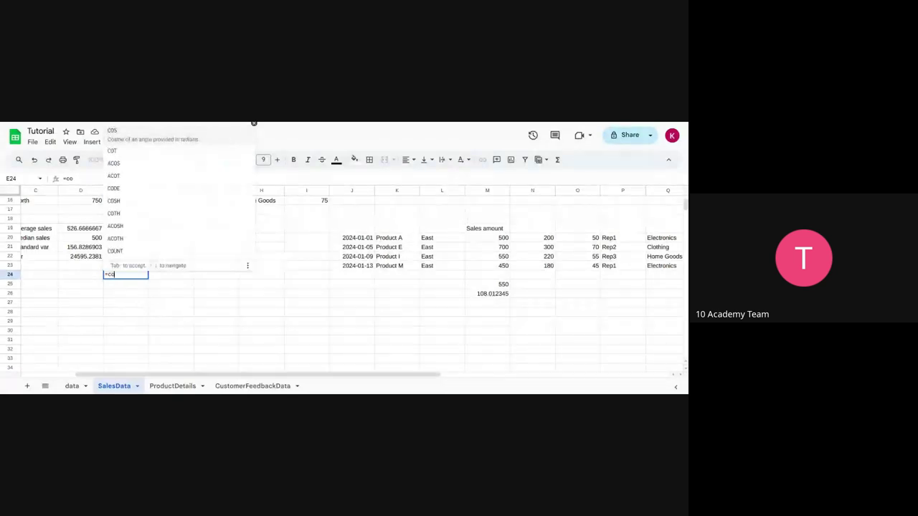
text(orrel)
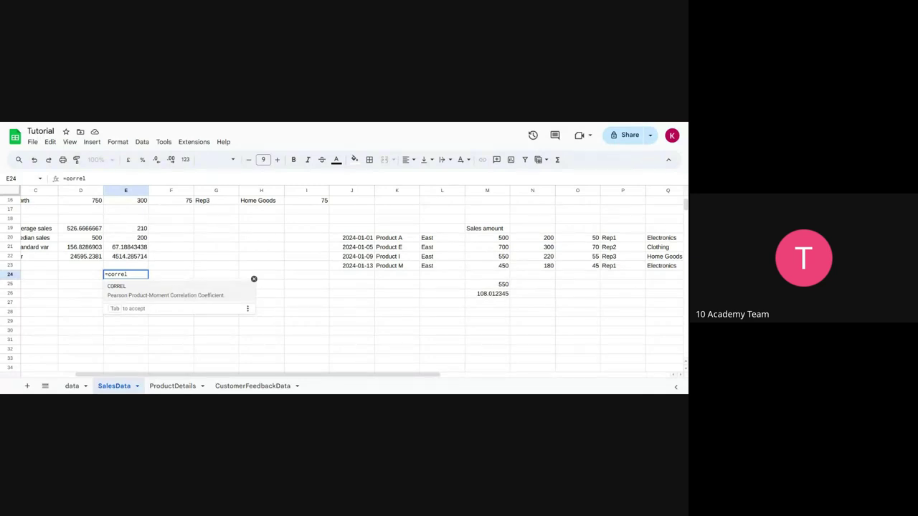
click(181, 298)
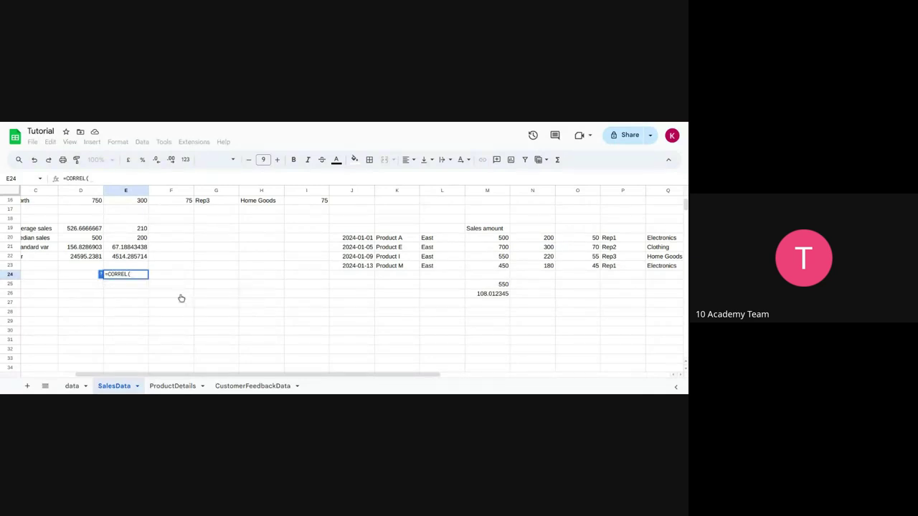
click(101, 275)
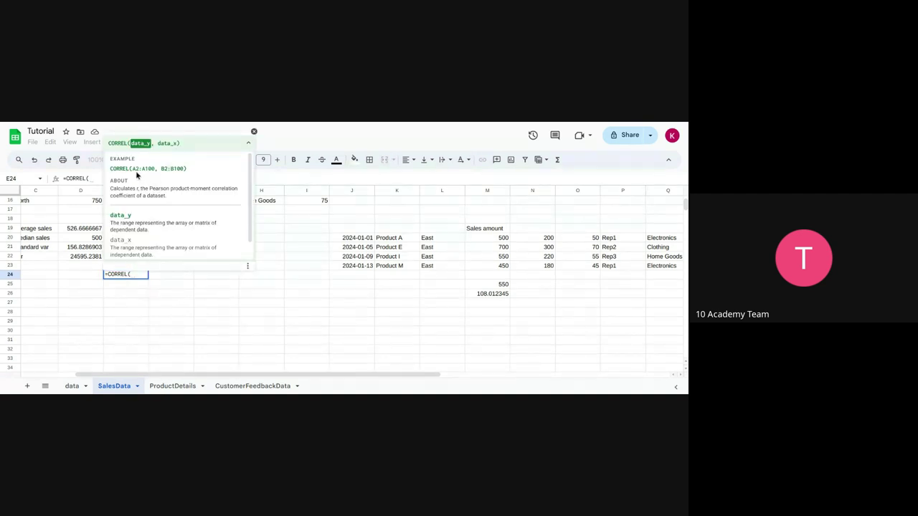
click(254, 132)
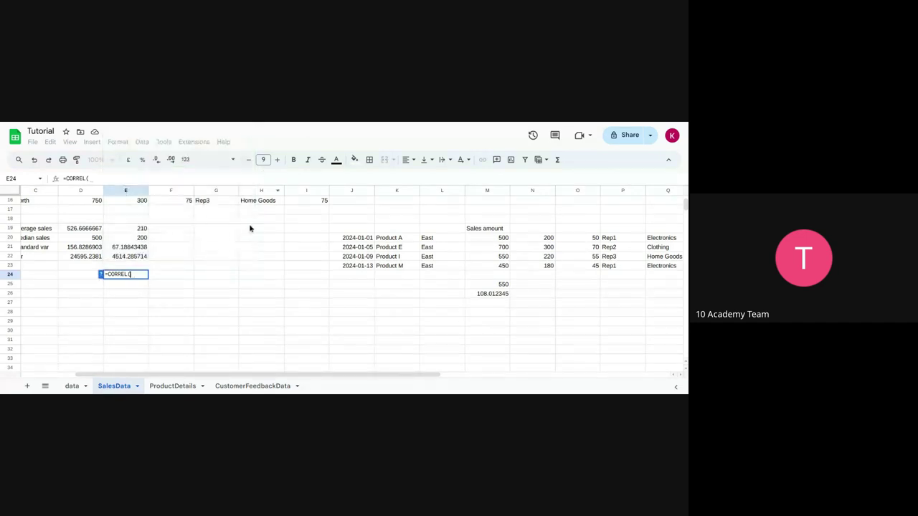
Step: Complete the E24 CORREL formula with the Sales Amount range D2:D16 and the Price range I2:I16
scroll(249, 224, up, 5)
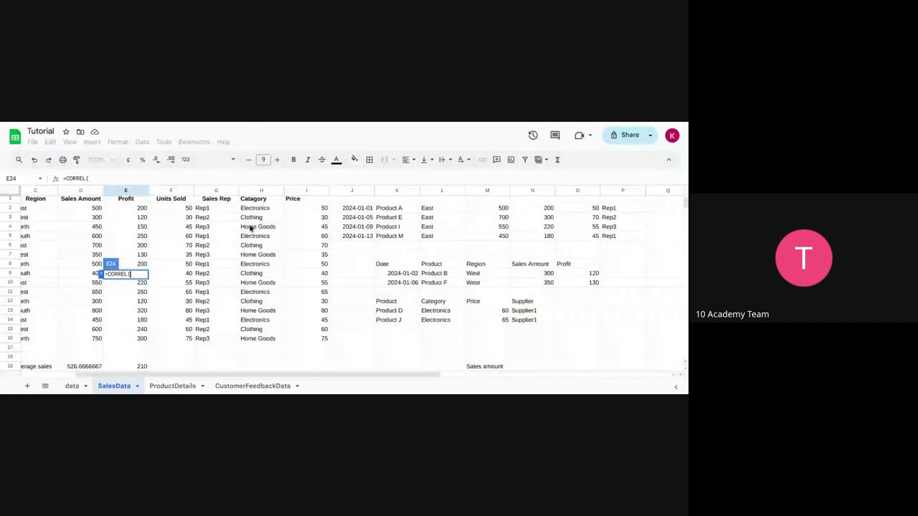
scroll(250, 228, down, 1)
scroll(250, 228, up, 1)
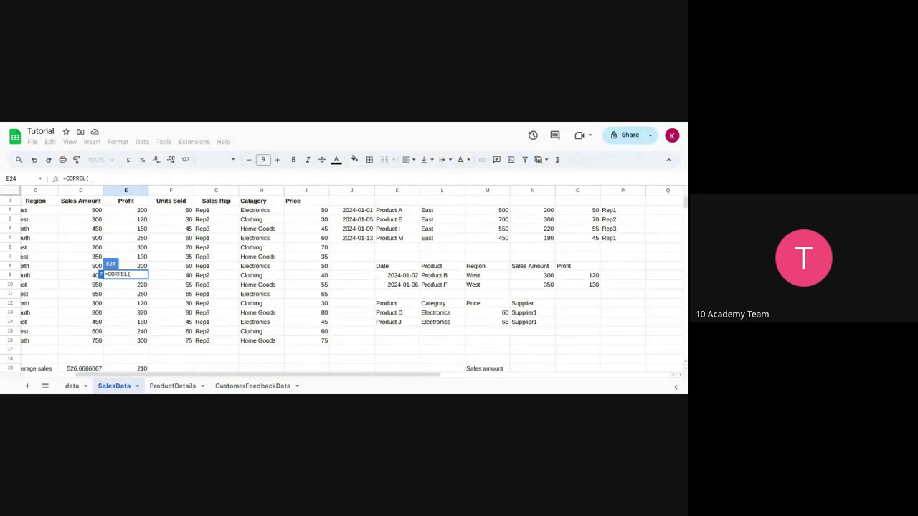
mouse_move(94, 210)
mouse_down()
mouse_move(93, 357)
mouse_move(90, 348)
mouse_up()
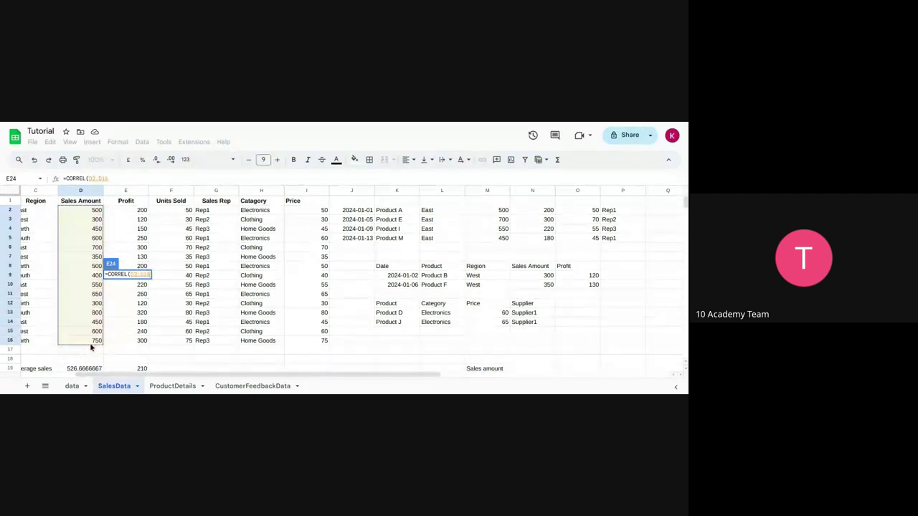
text(,)
drag(313, 211, 296, 345)
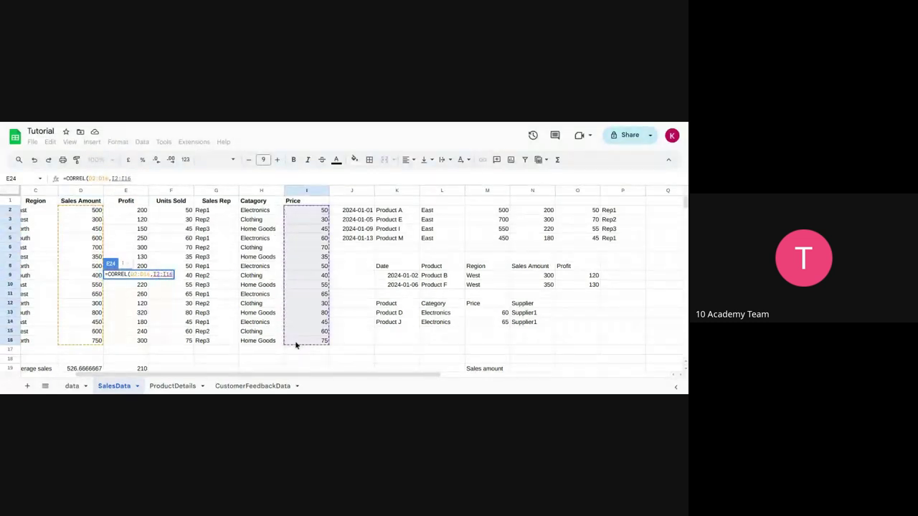
key(Return)
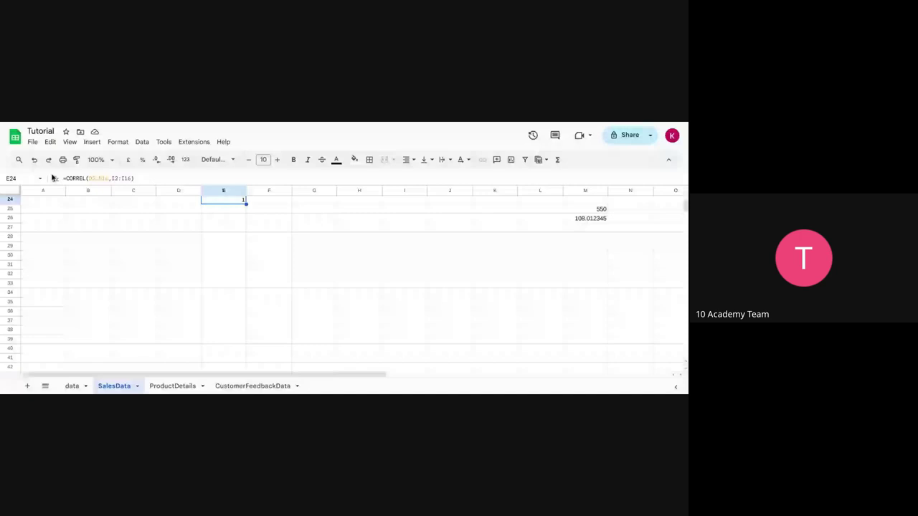
Step: Replace the first range in the E24 CORREL formula with the Units Sold range F2:F16
click(100, 178)
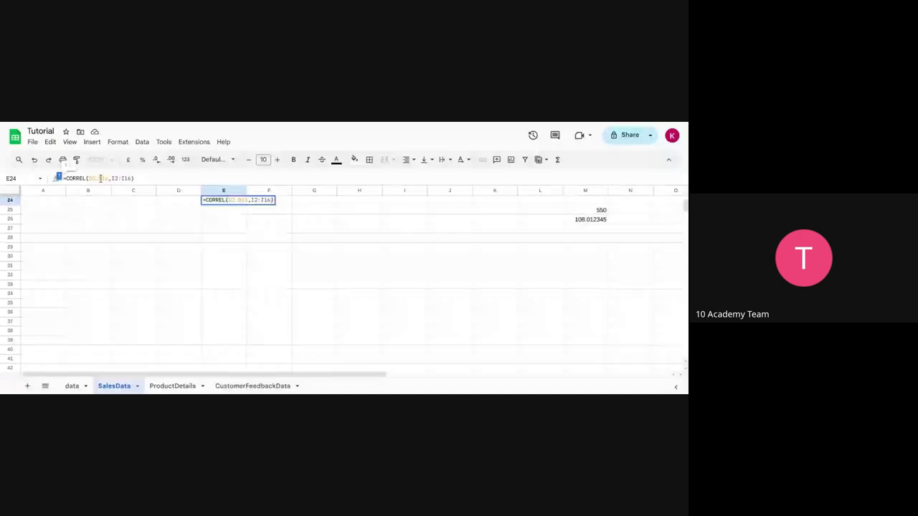
key(BackSpace)
key(BackSpace)
key(BackSpace)
key(BackSpace)
key(BackSpace)
key(BackSpace)
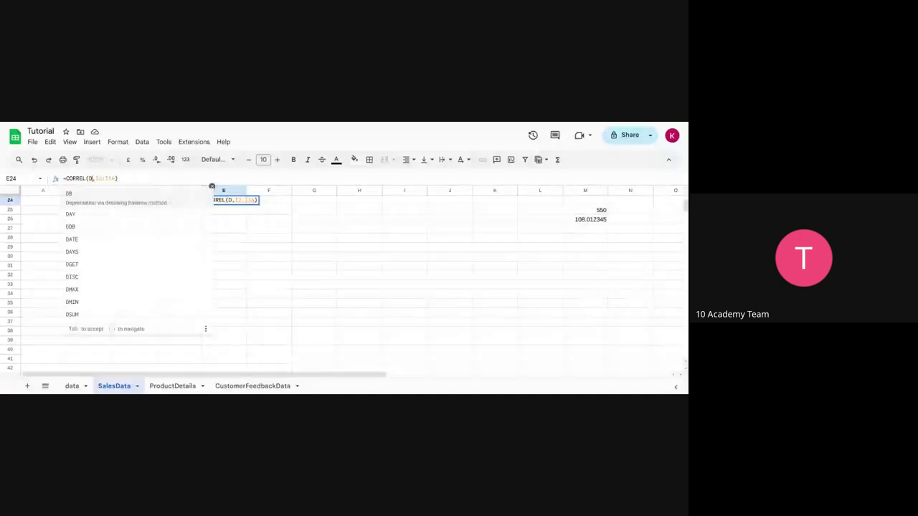
scroll(199, 232, up, 8)
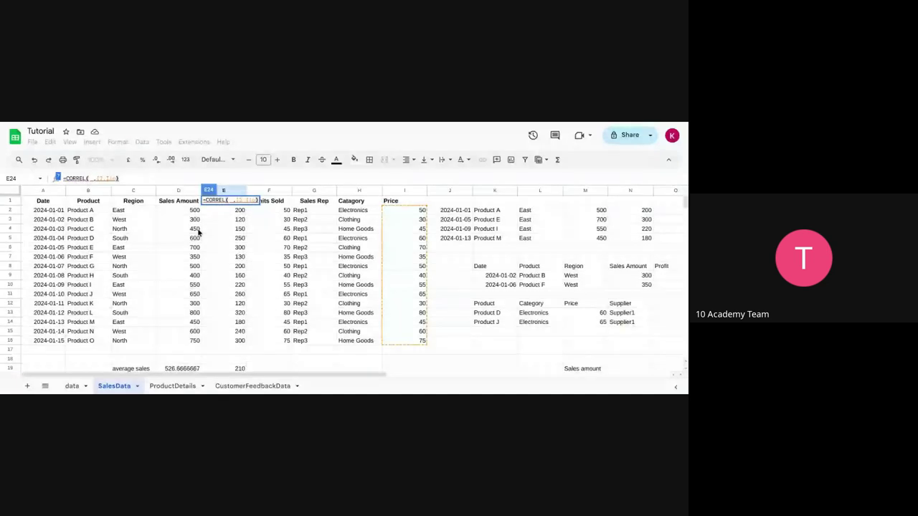
drag(284, 211, 285, 291)
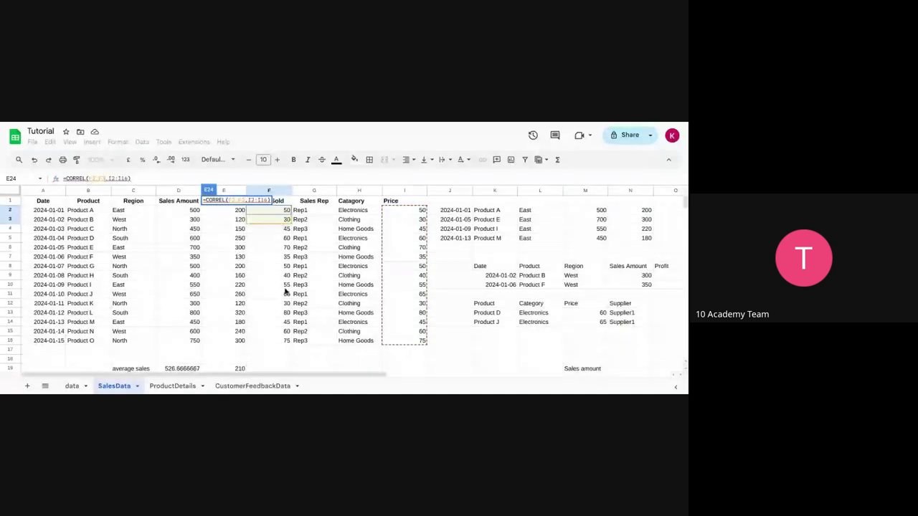
key(Return)
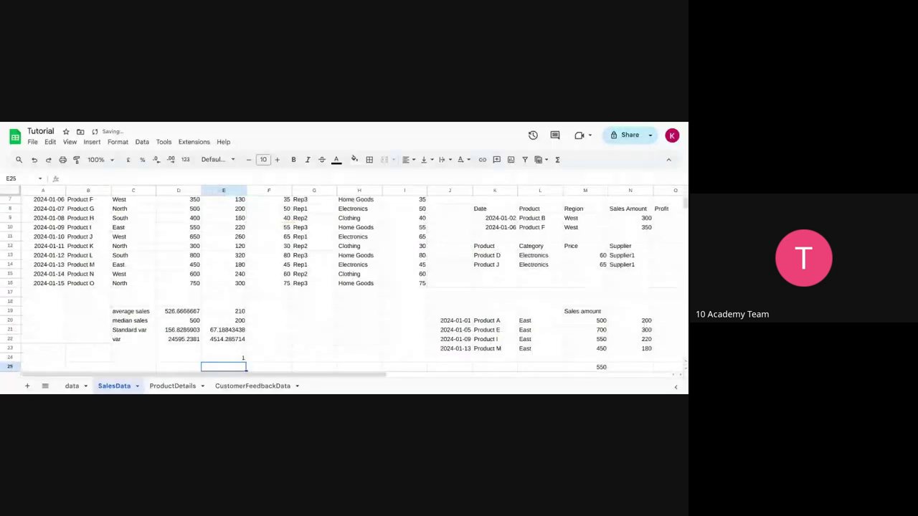
scroll(349, 311, up, 2)
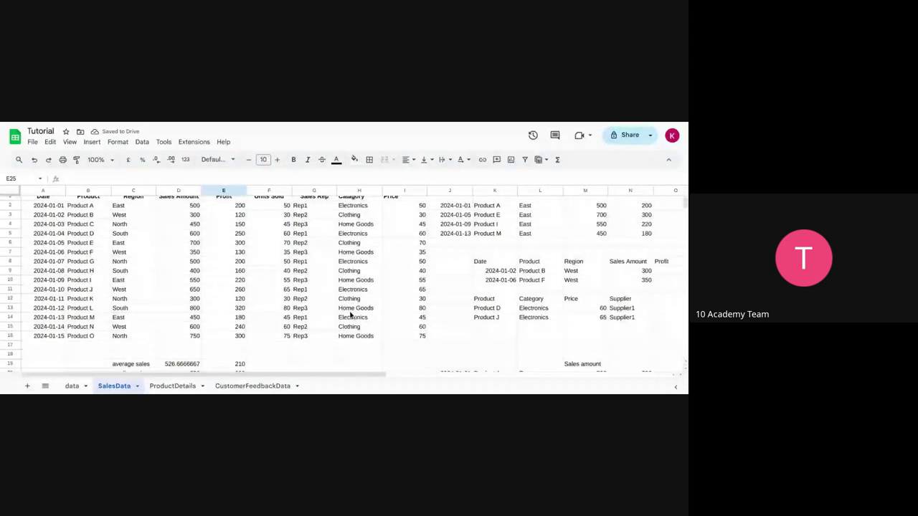
scroll(351, 313, up, 1)
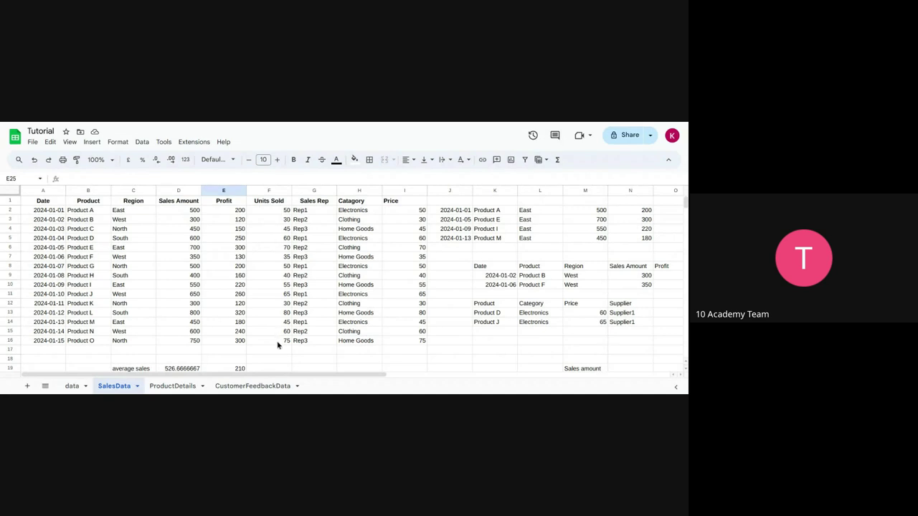
Step: Set the Units Sold values in F2:F6 to 34, 16, 43, 67 and 80
click(274, 210)
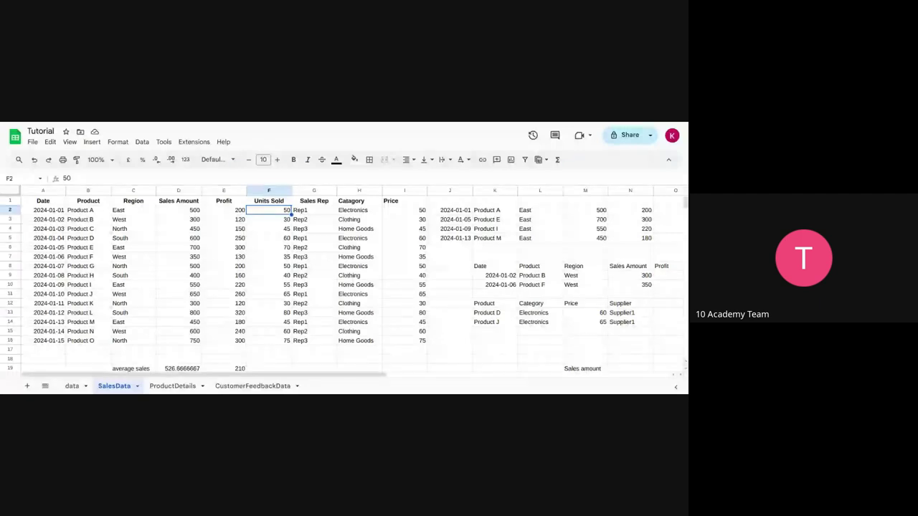
text(34)
key(Return)
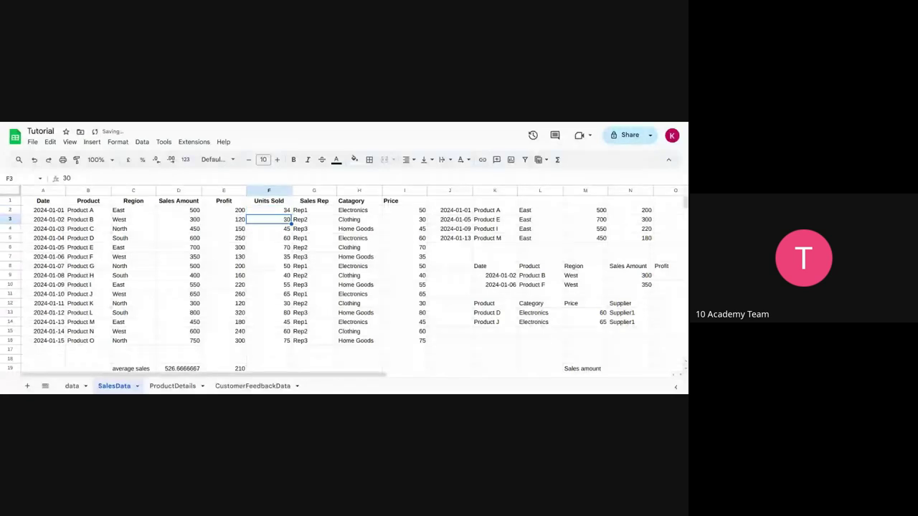
text(16)
key(Return)
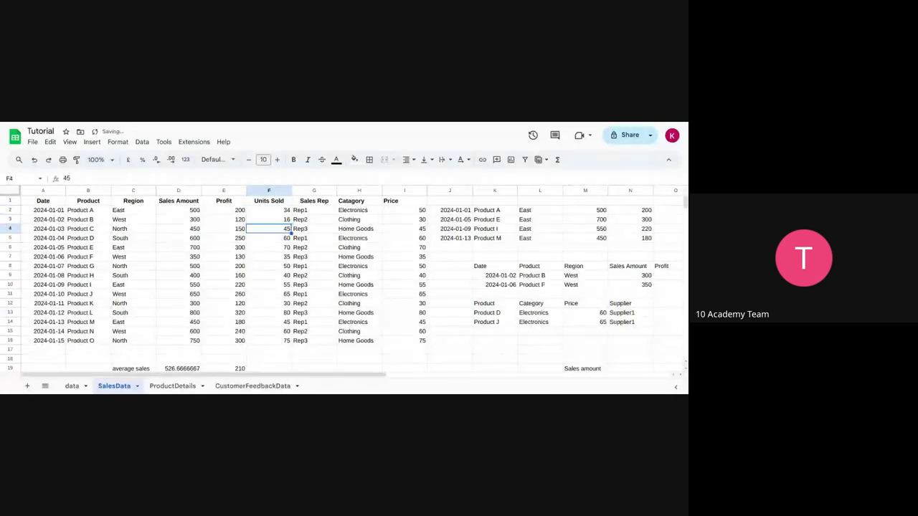
text(43)
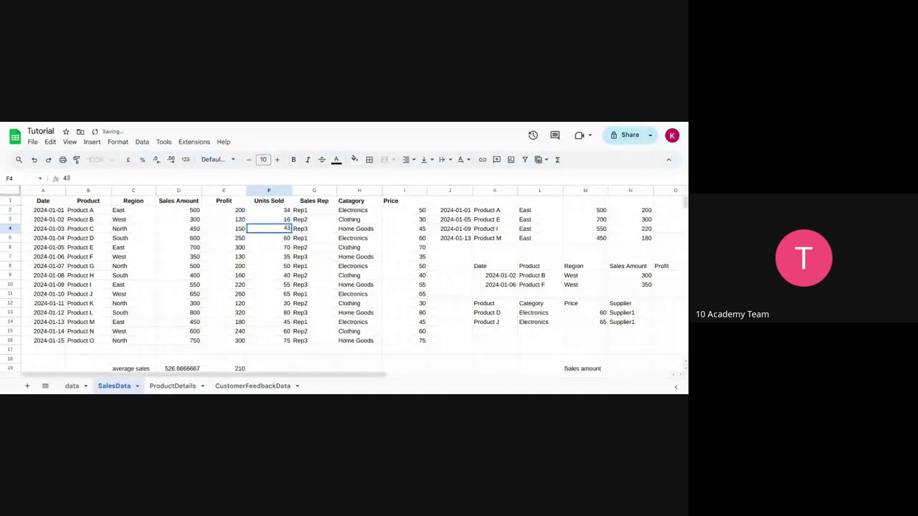
key(Return)
text(67)
key(Return)
text(80)
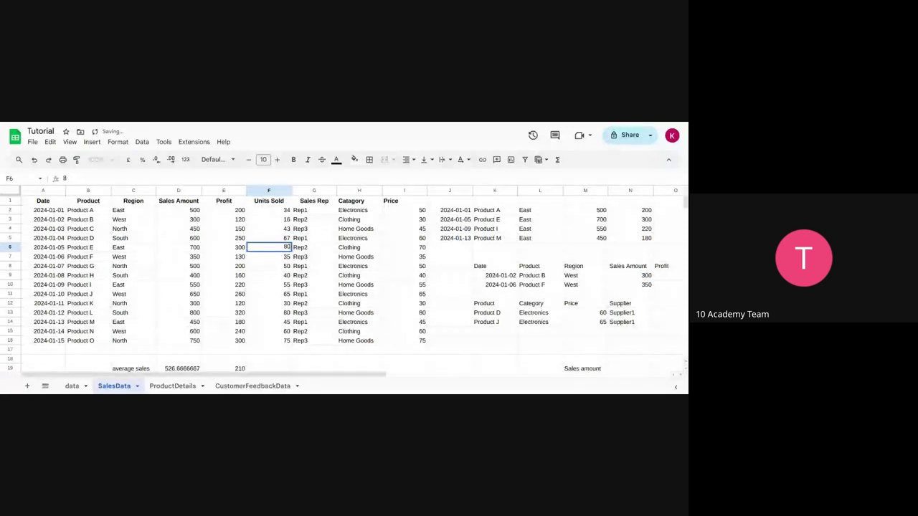
key(Return)
Step: Set Units Sold to 30 in F7, 40 in F8, 34 in F10 and 37 in F11, leaving F9 as it is
text(30)
key(Return)
text(40)
key(Return)
key(Return)
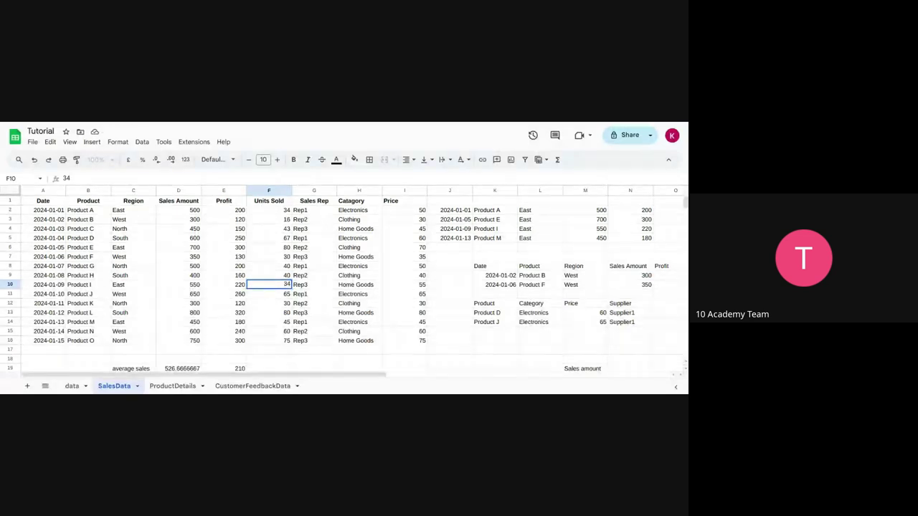
text(34)
key(Return)
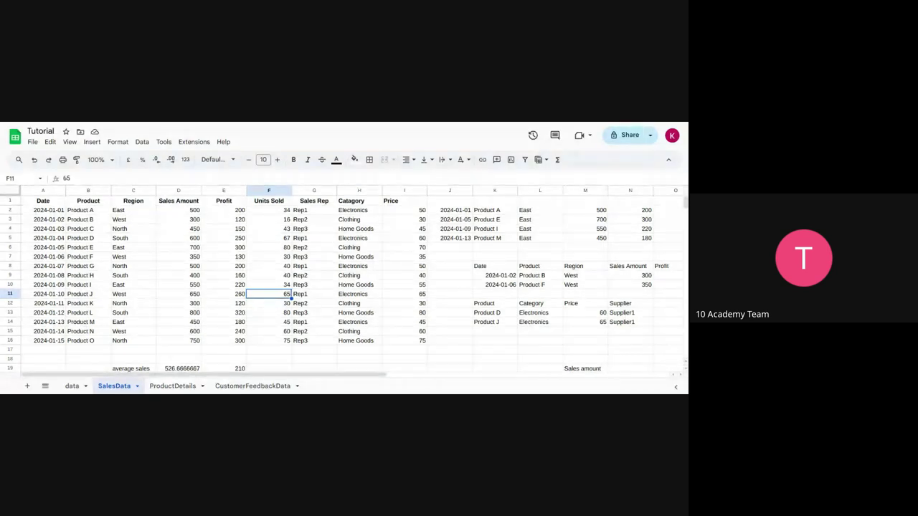
text(37)
key(Return)
Step: Leave F12 as it is and set the Units Sold values in F13:F16 to 70, 40, 45 and 50
key(F2)
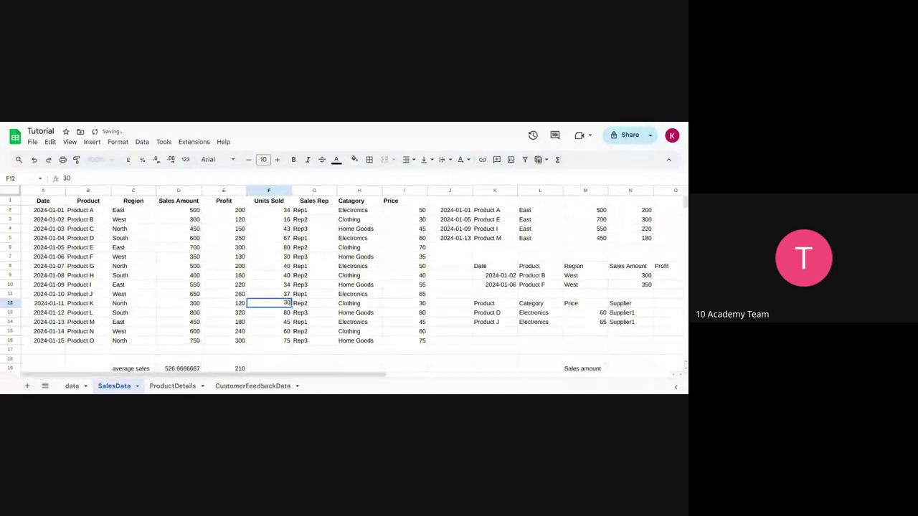
key(Return)
text(70)
key(Return)
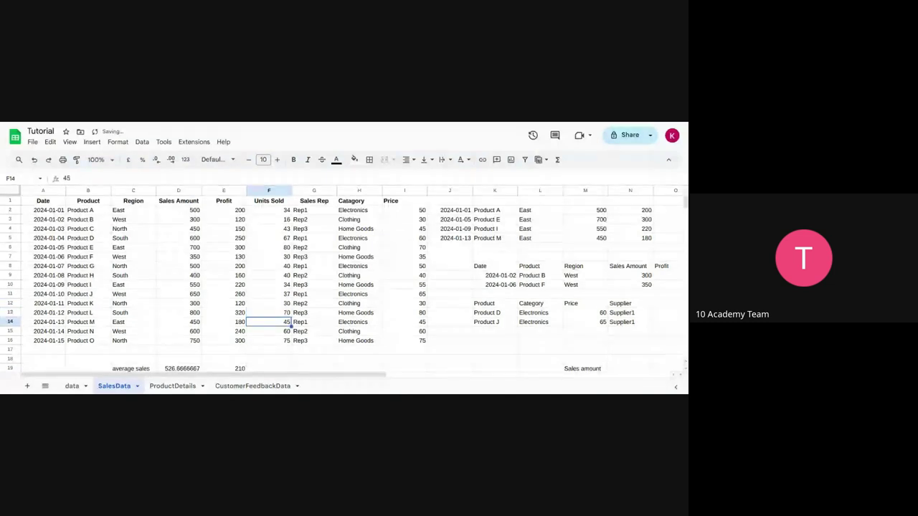
text(40)
key(Return)
text(45)
key(Return)
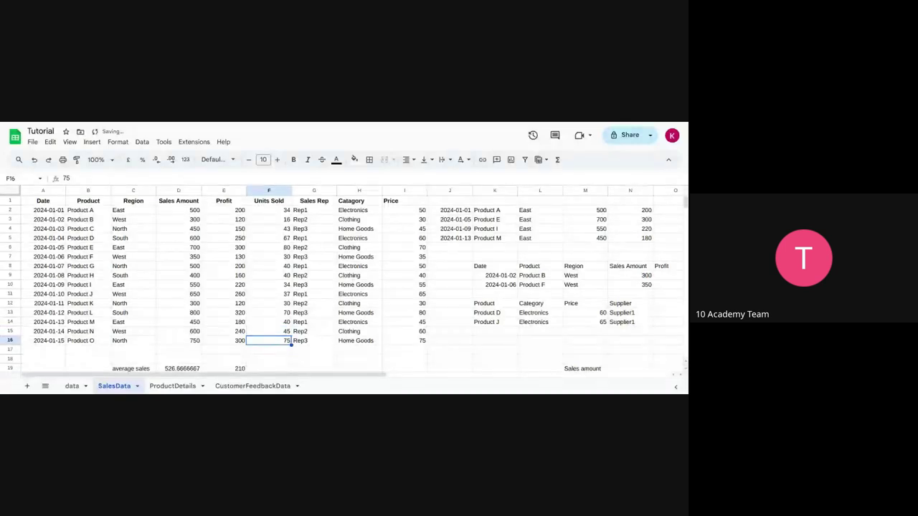
text(50)
key(Return)
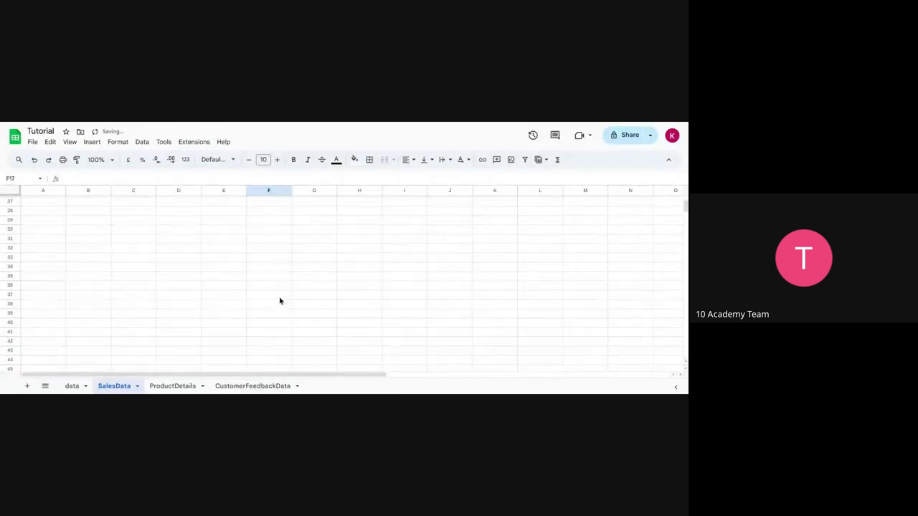
Step: Check the recalculated correlation in E24 against the Units Sold and Price columns
scroll(280, 302, down, 5)
scroll(280, 301, up, 1)
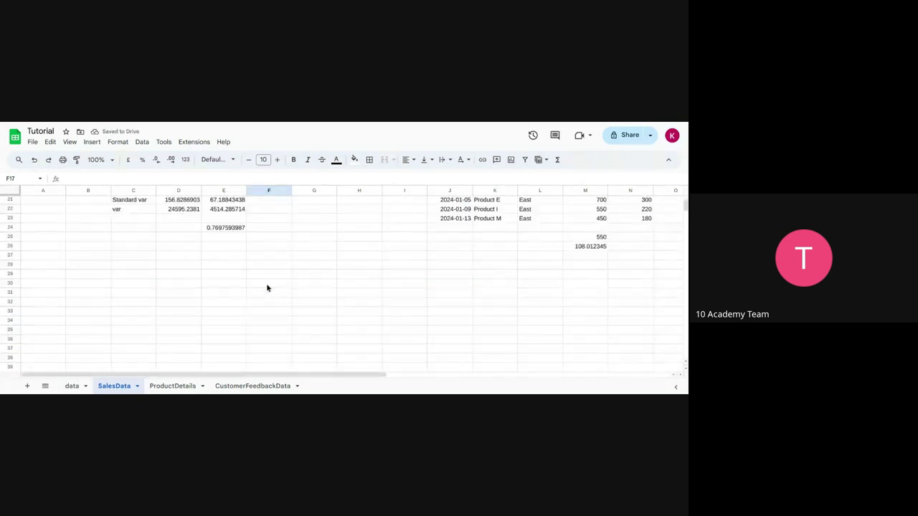
click(218, 228)
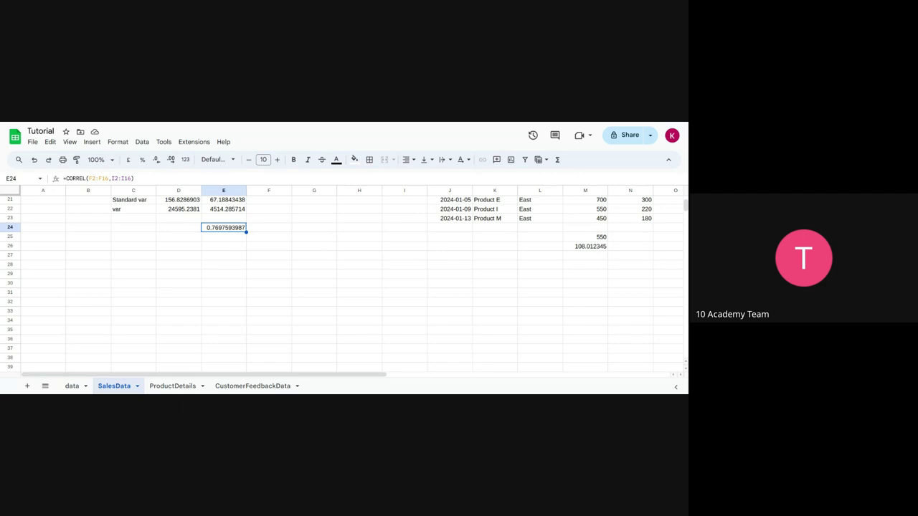
scroll(236, 256, up, 7)
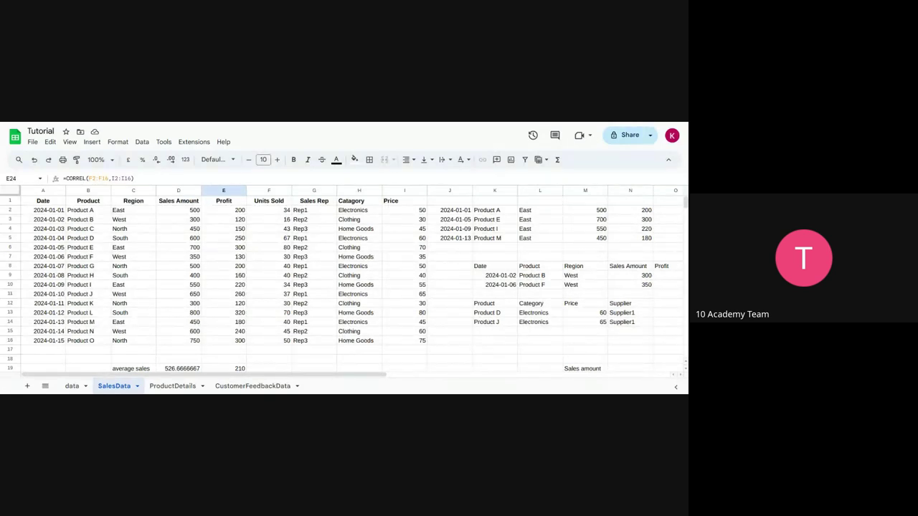
Step: Start a CORREL formula in cell E26 and read its syntax help
scroll(251, 275, down, 5)
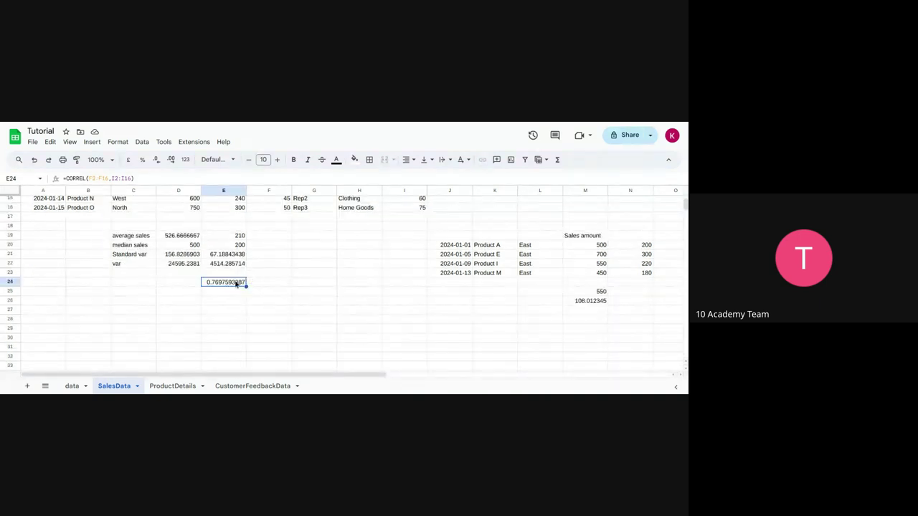
click(223, 304)
text(=co)
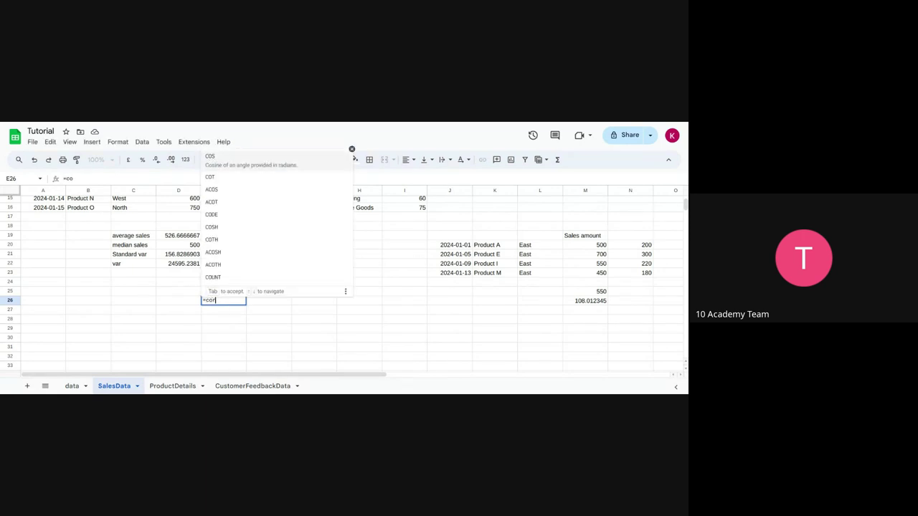
text(r)
key(Tab)
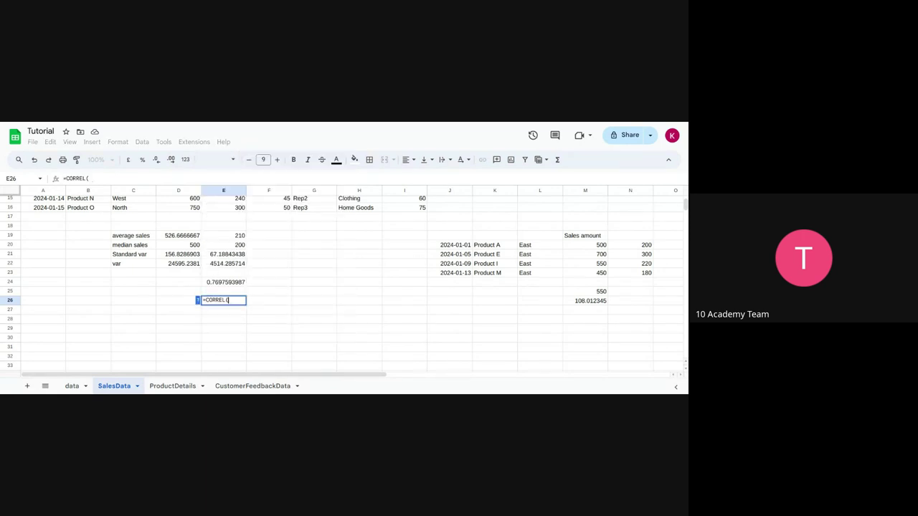
click(198, 300)
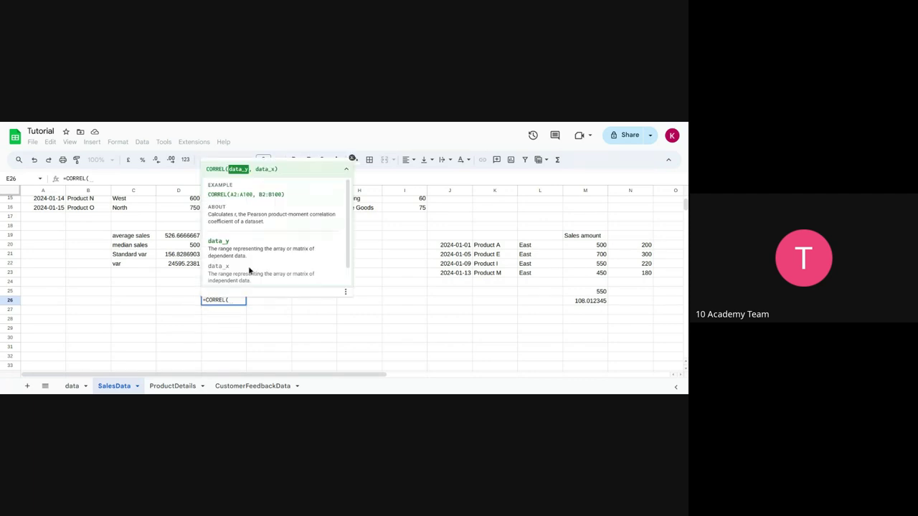
scroll(255, 220, down, 1)
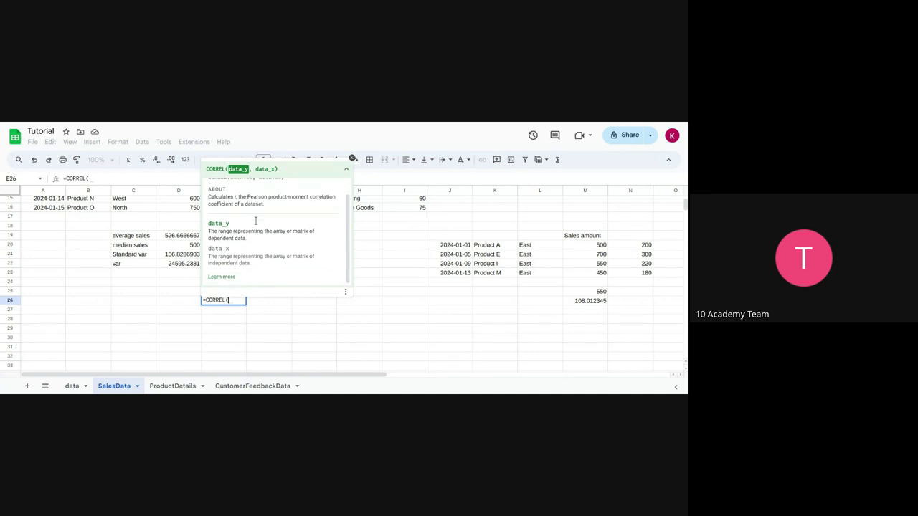
click(347, 167)
Step: Try to correlate the Region range C2:C16 with the Sales Amount range D2:D16 in E26, and clear the cell
scroll(236, 264, up, 5)
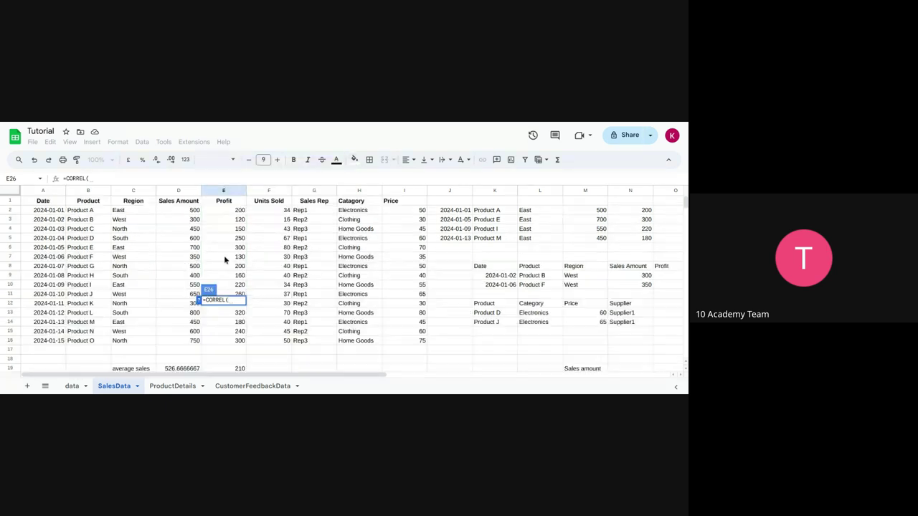
drag(129, 206, 188, 337)
click(132, 341)
text(,)
key(Return)
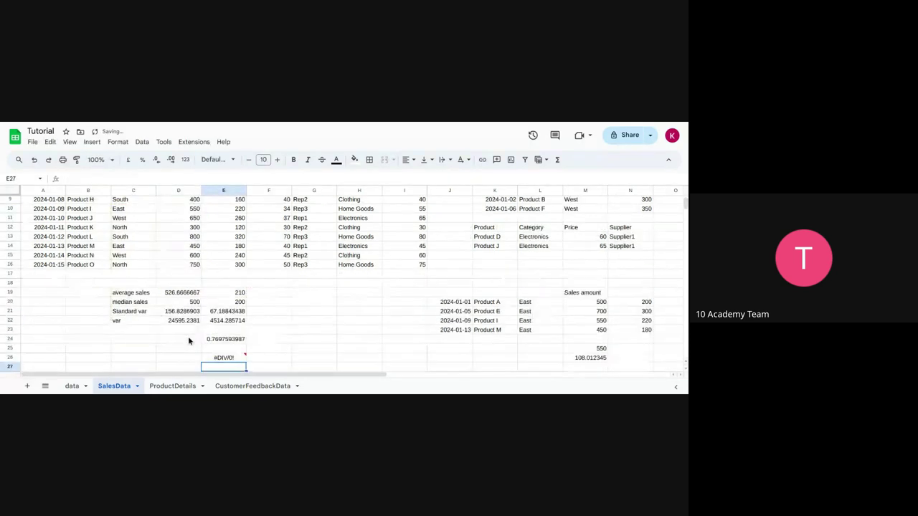
click(232, 359)
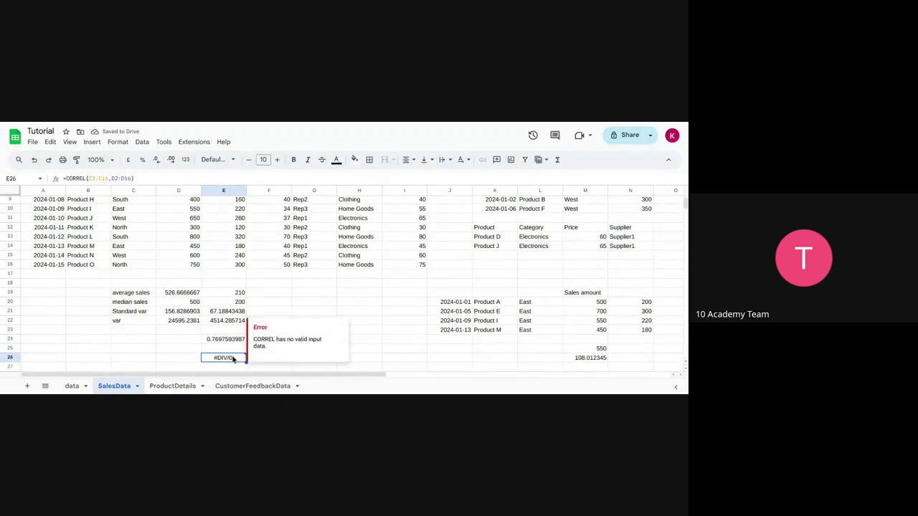
key(Delete)
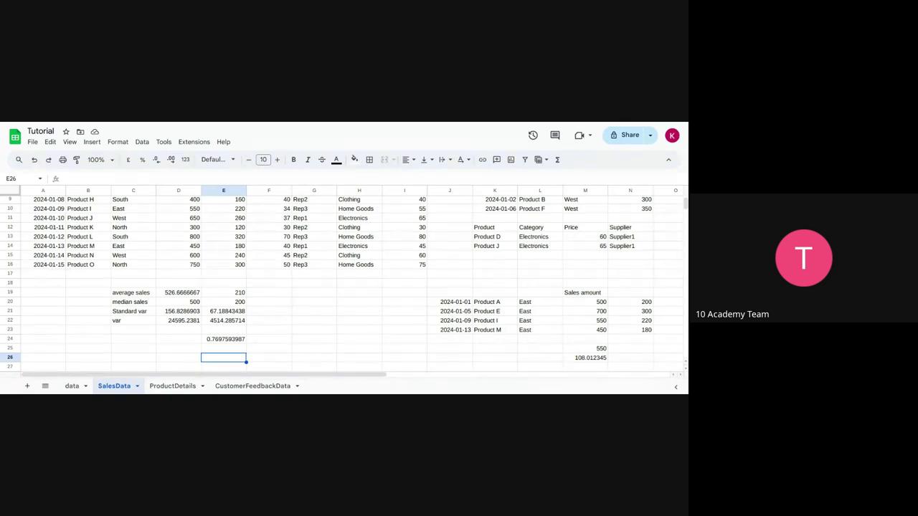
Step: Undo the E26 formula, all the Units Sold edits and the range change in the E24 CORREL formula
key(ctrl+z)
key(ctrl+z)
key(ctrl+z)
key(ctrl+z)
key(ctrl+z)
key(ctrl+z)
key(ctrl+z)
key(ctrl+z)
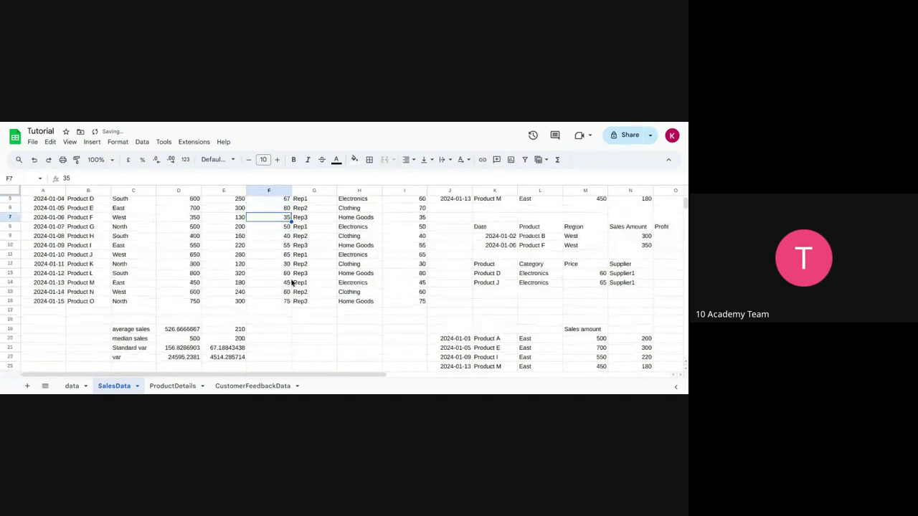
key(ctrl+z)
key(ctrl+z)
key(ctrl+z)
key(ctrl+z)
key(ctrl+z)
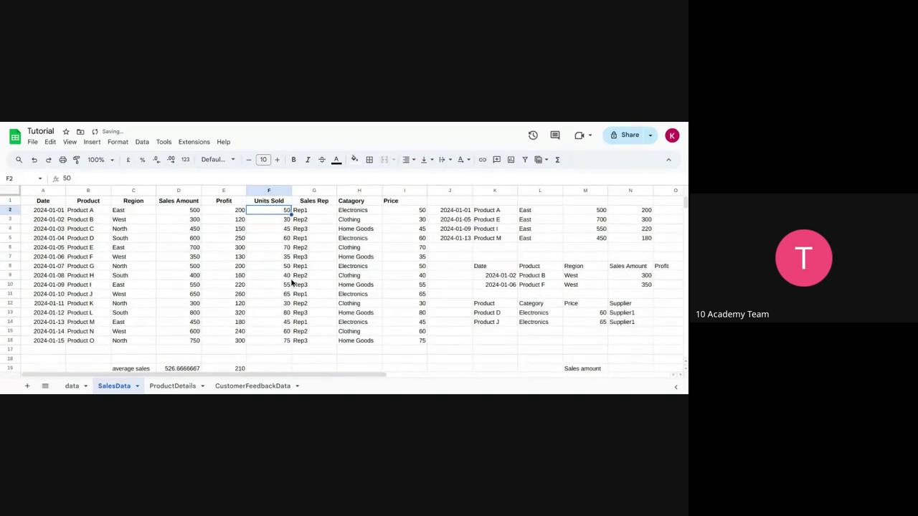
key(ctrl+z)
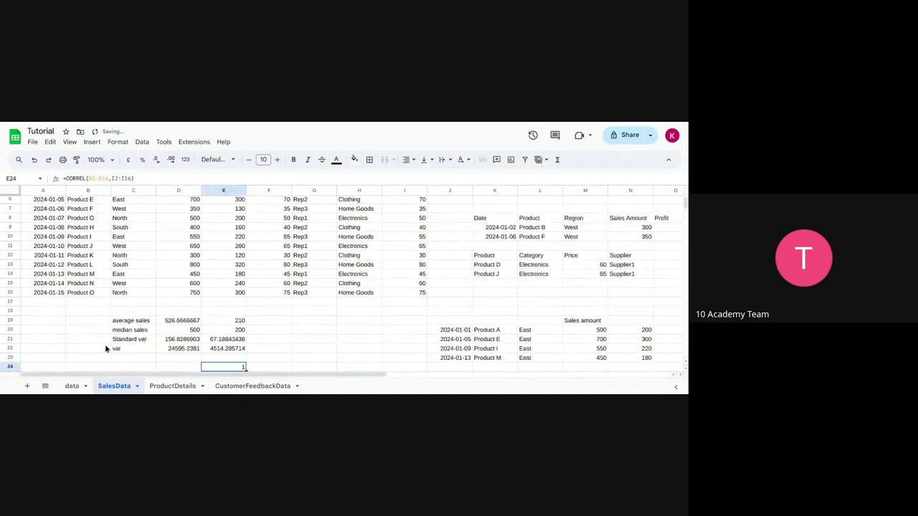
Step: Highlight the summary statistics block B19:E22 and return to the start of the sales table
drag(99, 321, 236, 351)
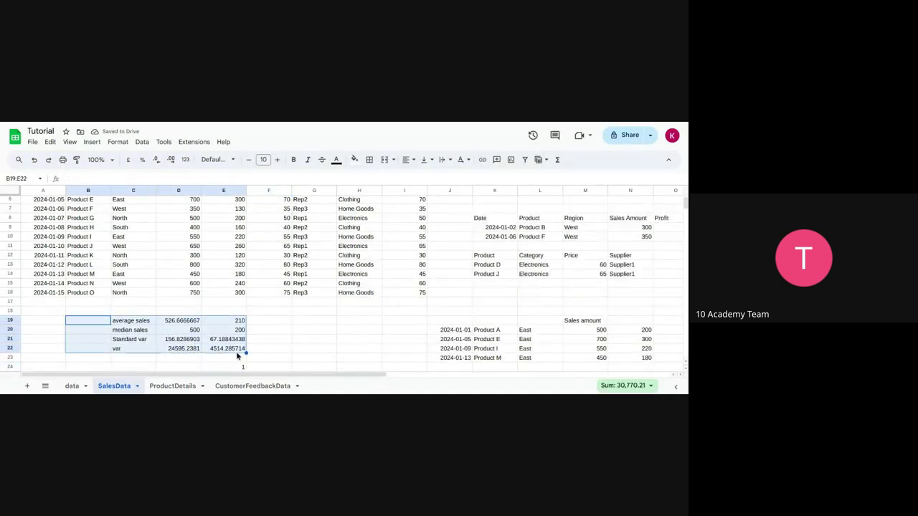
click(383, 330)
scroll(384, 330, up, 3)
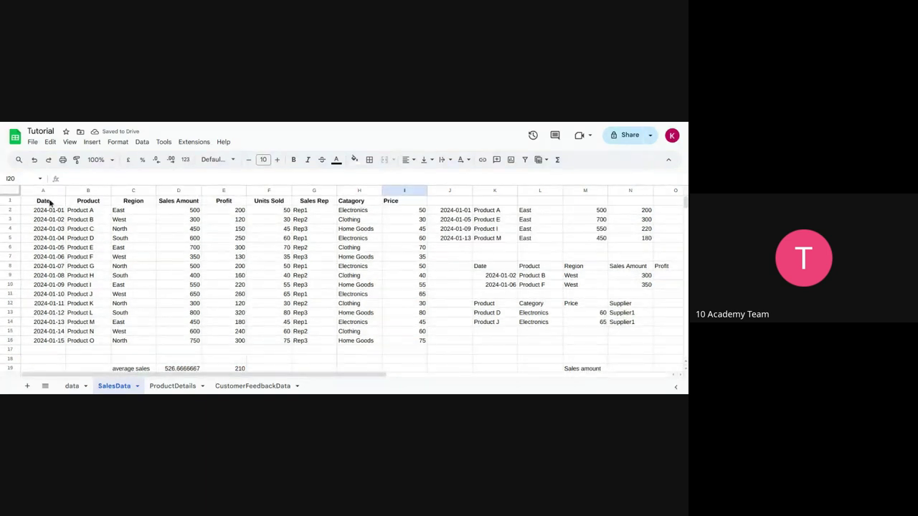
Step: Undo the last two edits around cells I20:I22 and return to the start of the sales table
key(ctrl+z)
key(ctrl+z)
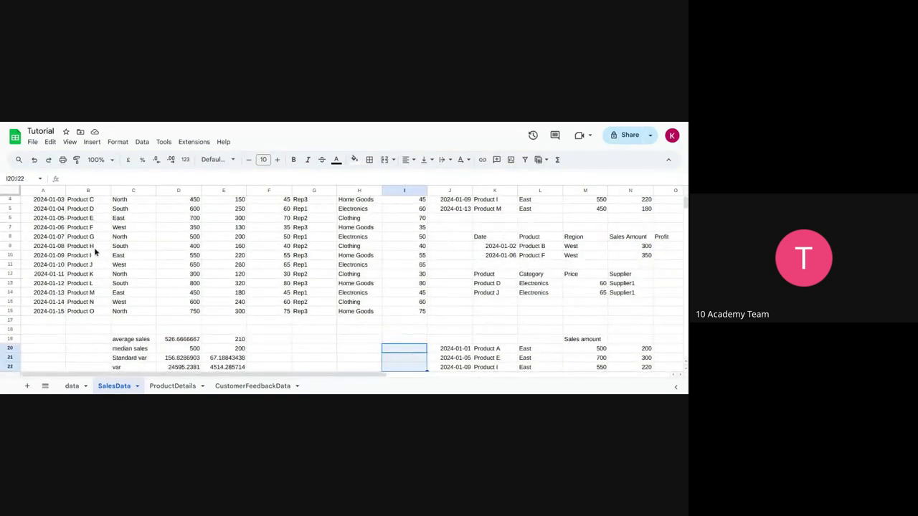
scroll(52, 210, up, 3)
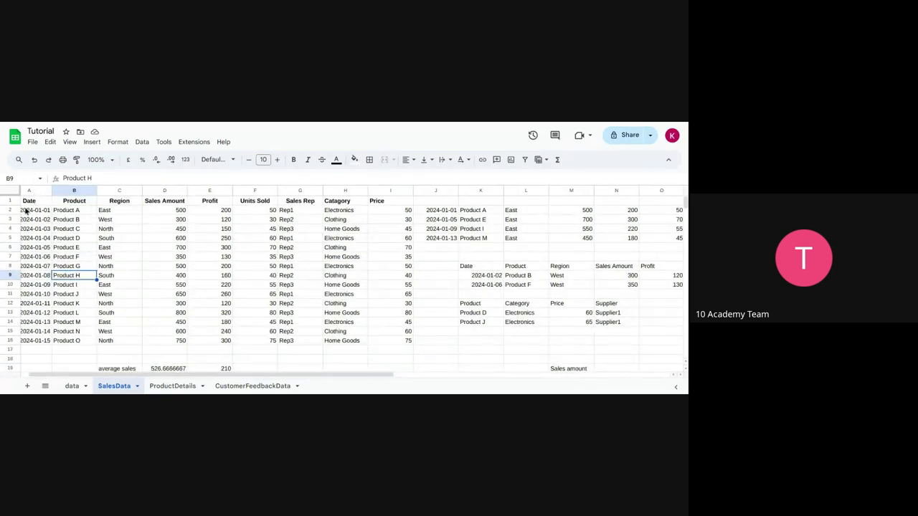
Step: Copy the sales table A1:G16, Date through Sales Rep, into a new sheet starting at A1
scroll(27, 211, left, 1)
drag(39, 201, 323, 341)
key(ctrl+c)
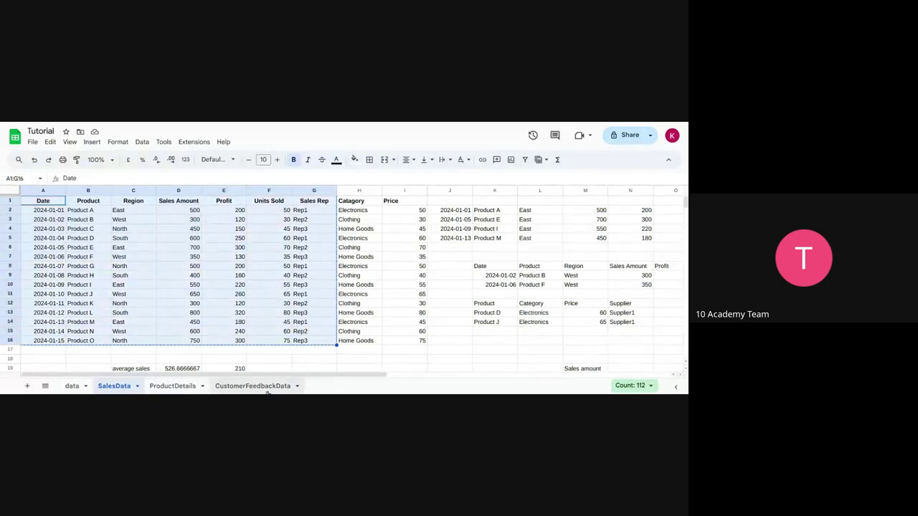
click(26, 386)
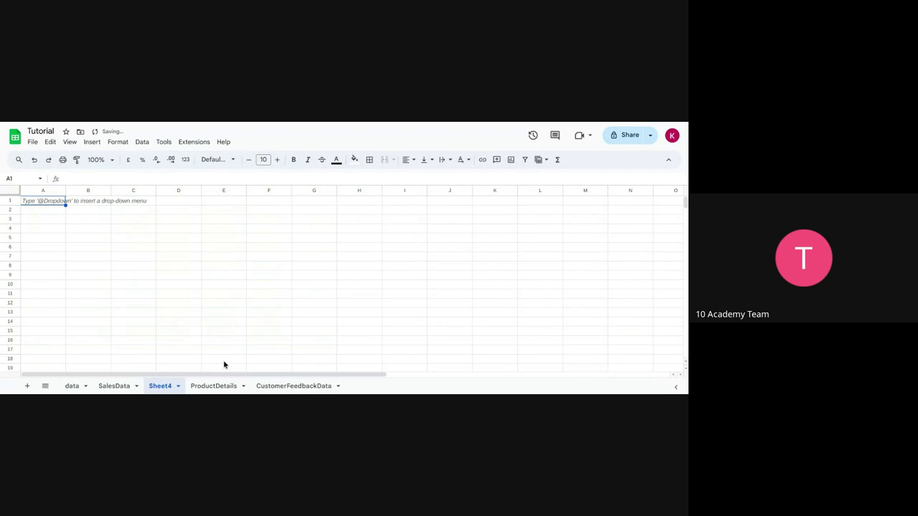
key(ctrl+v)
click(332, 286)
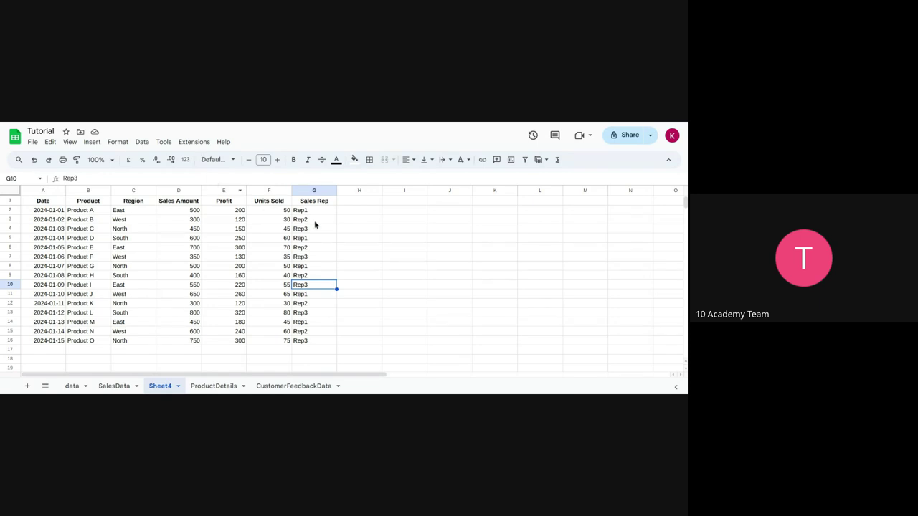
click(347, 269)
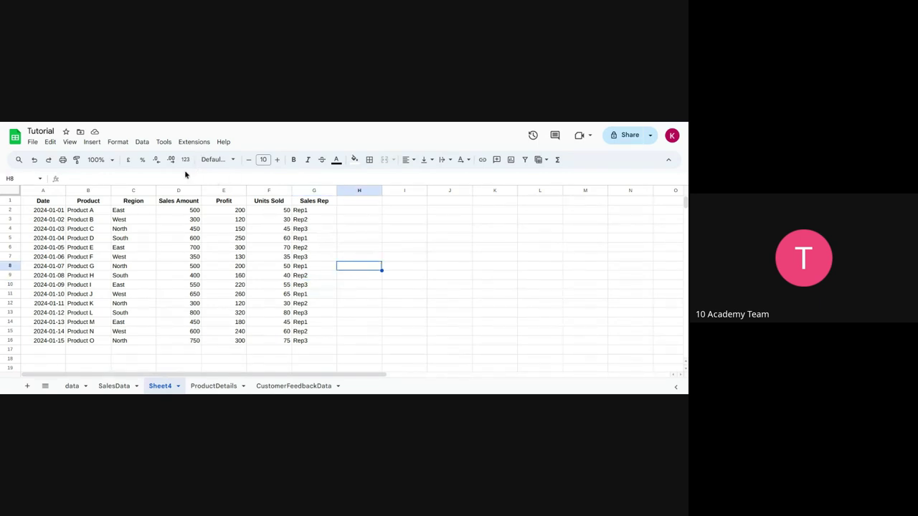
Step: Create a pivot table on a new sheet from the data range Sheet4!A1:G16
click(92, 141)
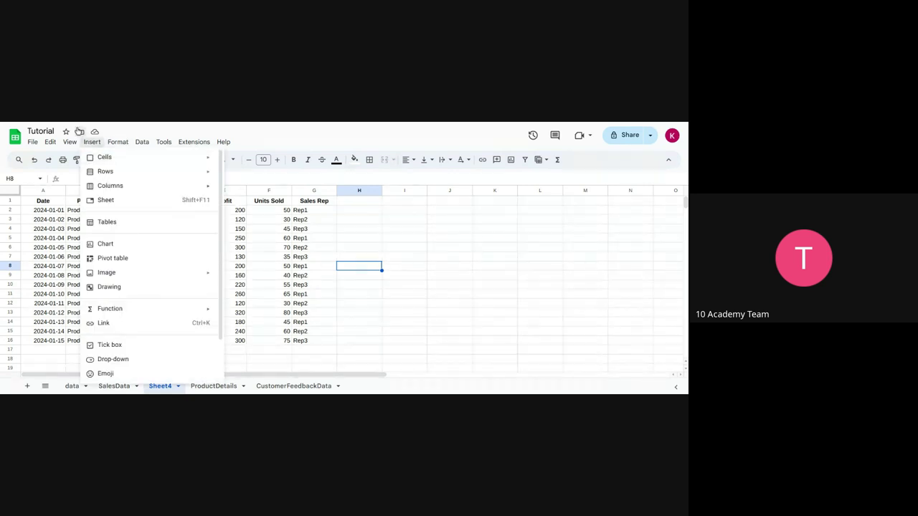
click(113, 258)
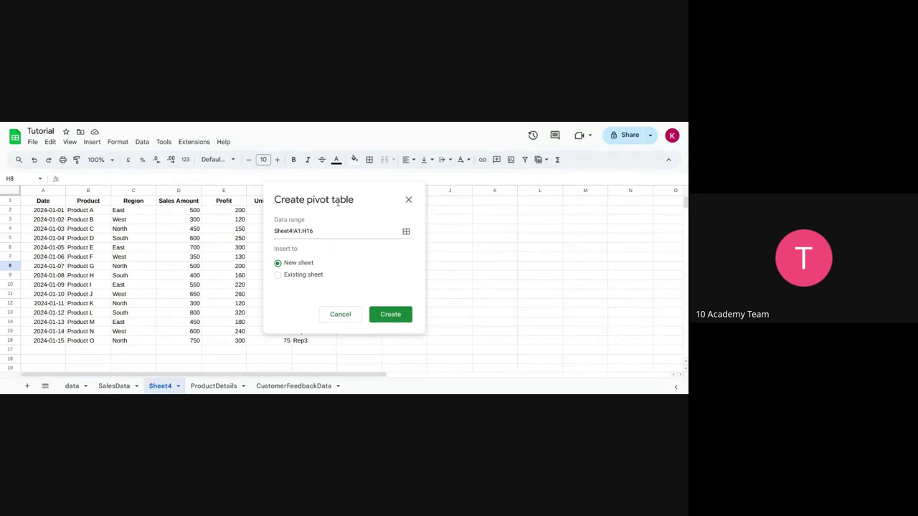
drag(329, 194, 447, 200)
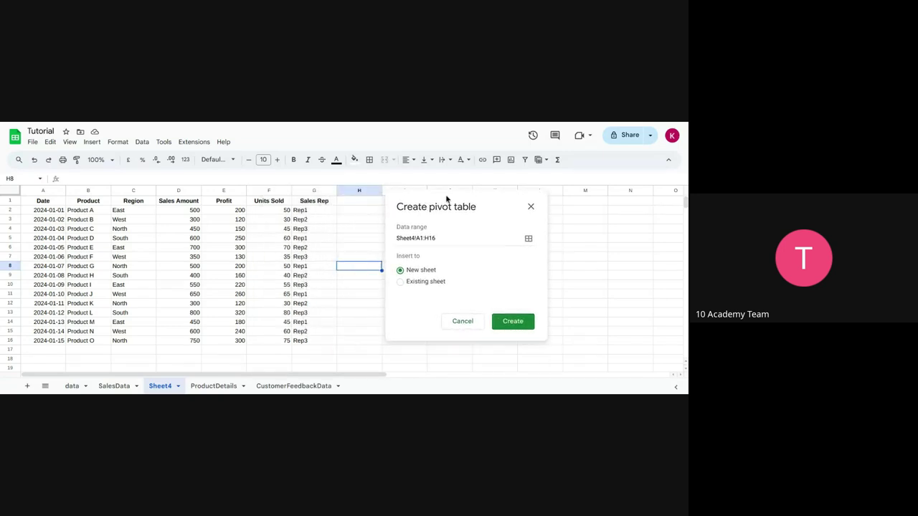
click(429, 237)
key(BackSpace)
text(G)
click(513, 321)
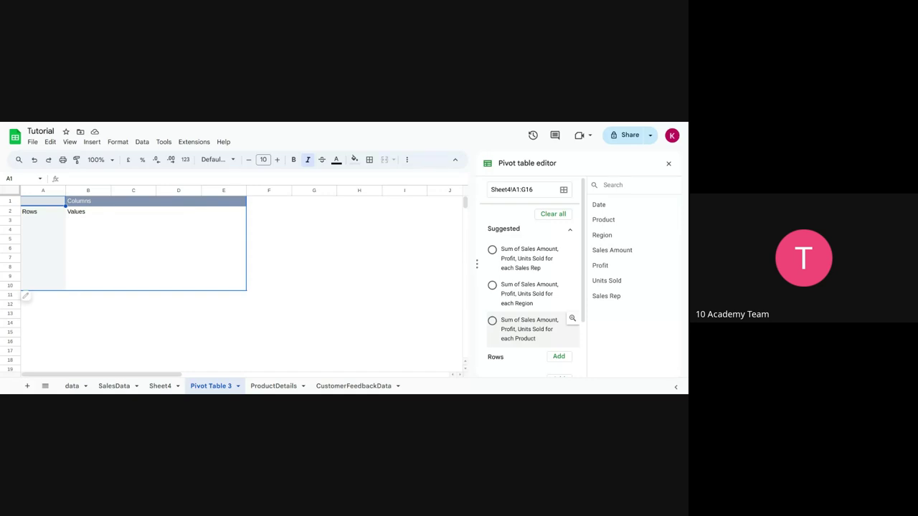
Step: Try the suggested Sales Amount, Profit and Units Sold sums for each Sales Rep and each Region, and clear the pivot table
click(517, 258)
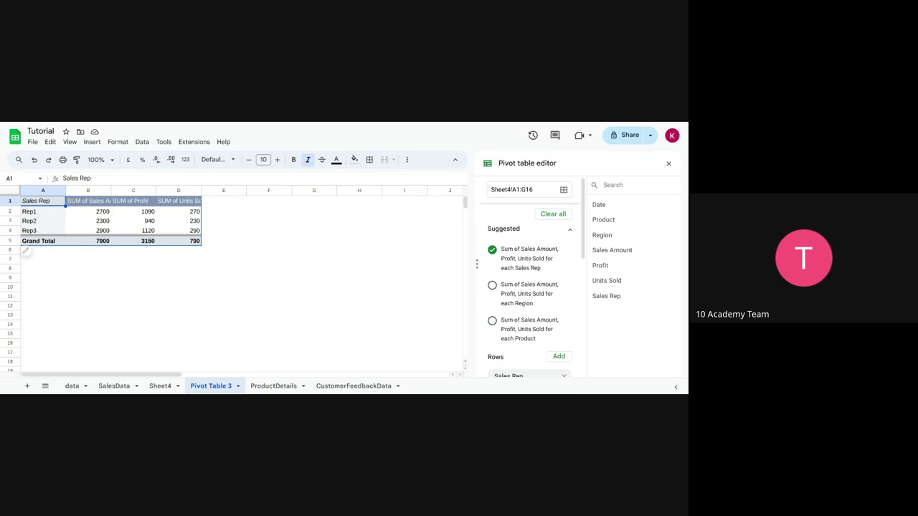
click(513, 293)
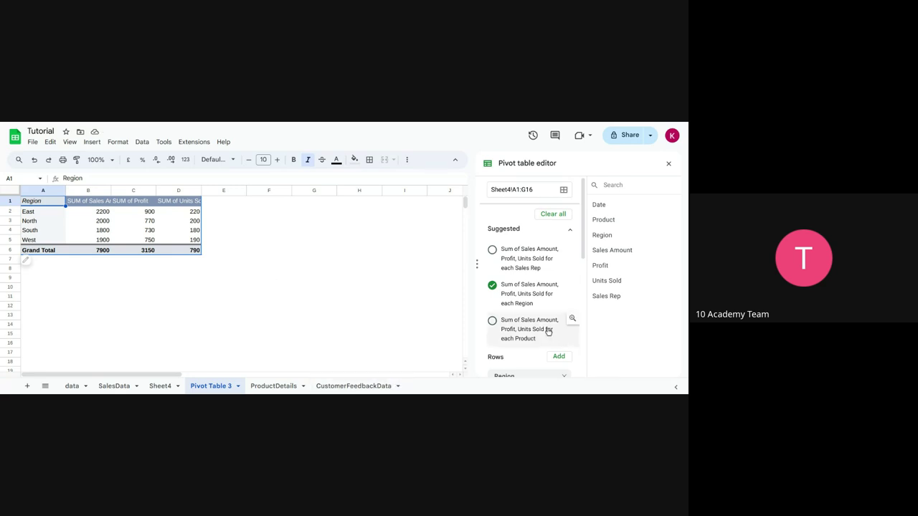
click(552, 214)
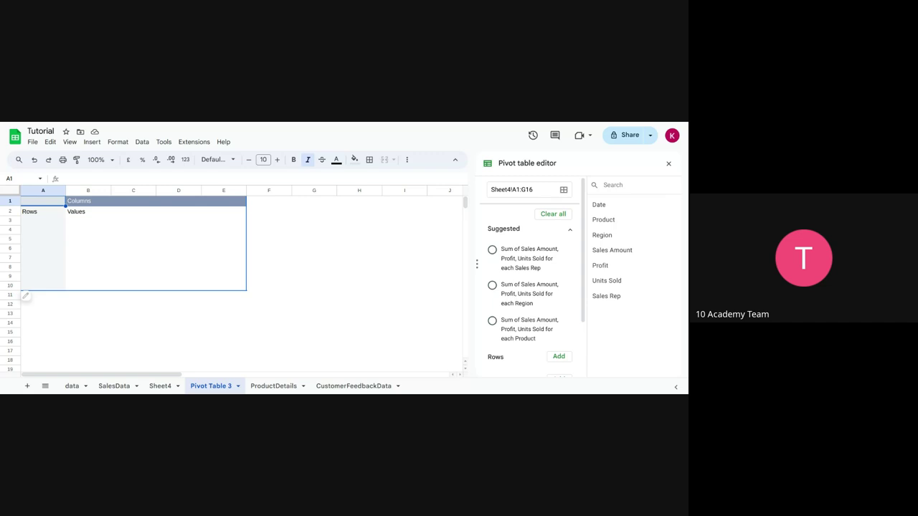
Step: Lay out the pivot table with Region as rows, Product as columns and the SUM of Sales Amount as values
scroll(507, 234, down, 2)
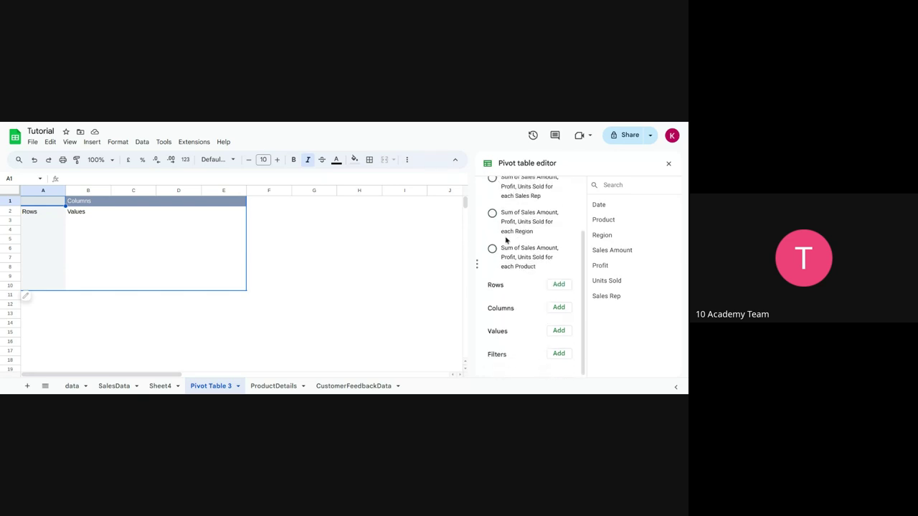
click(560, 285)
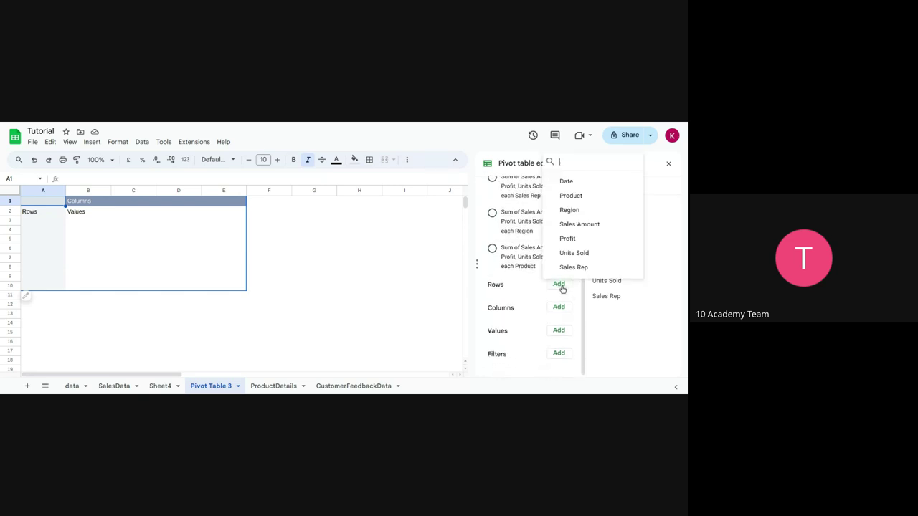
click(570, 210)
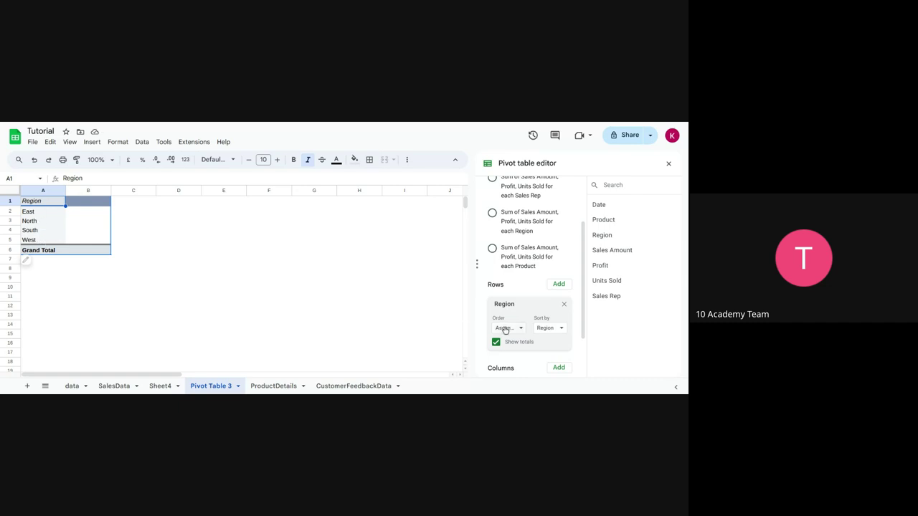
click(559, 368)
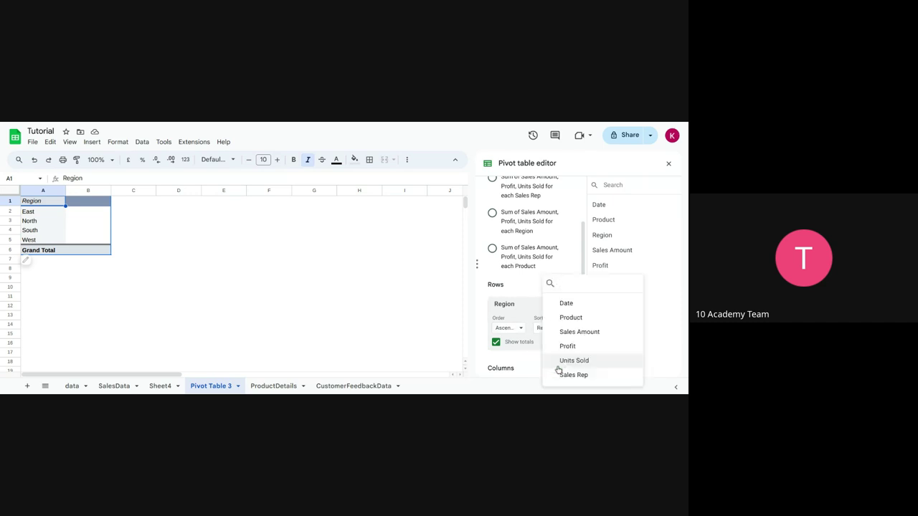
click(574, 317)
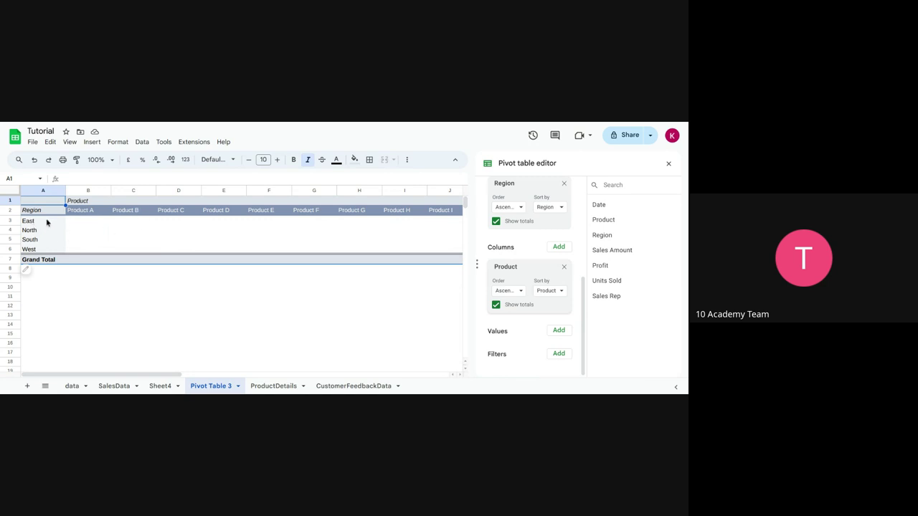
click(559, 330)
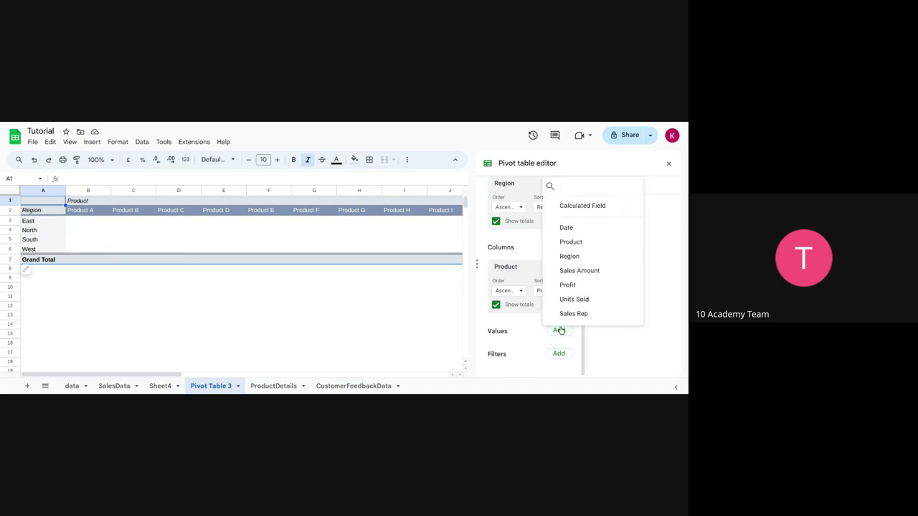
click(579, 270)
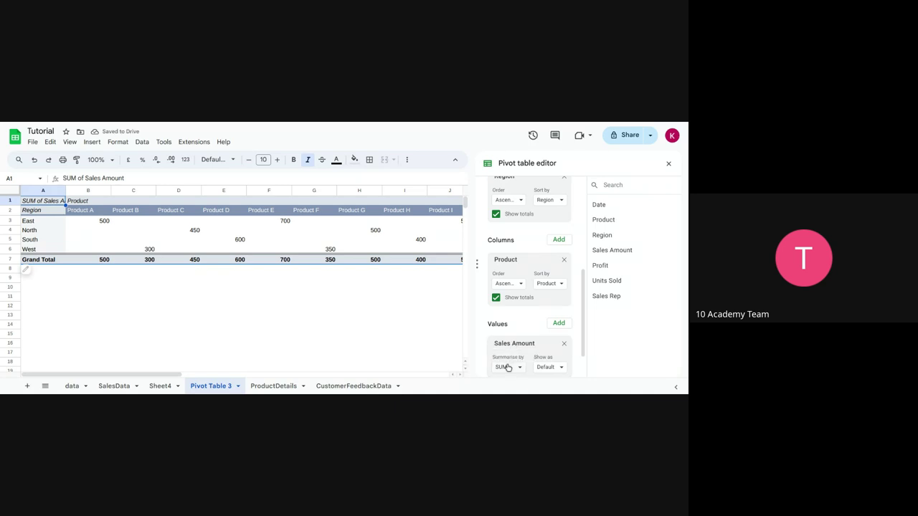
click(508, 368)
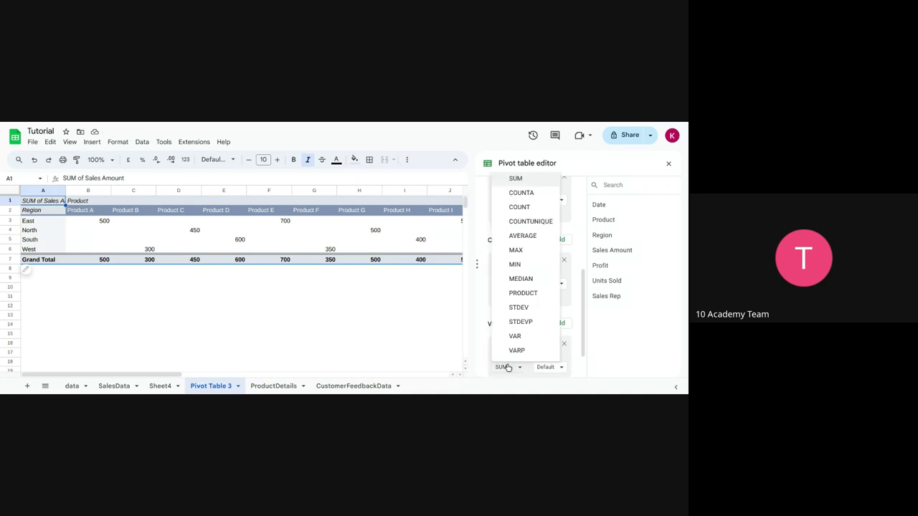
click(508, 367)
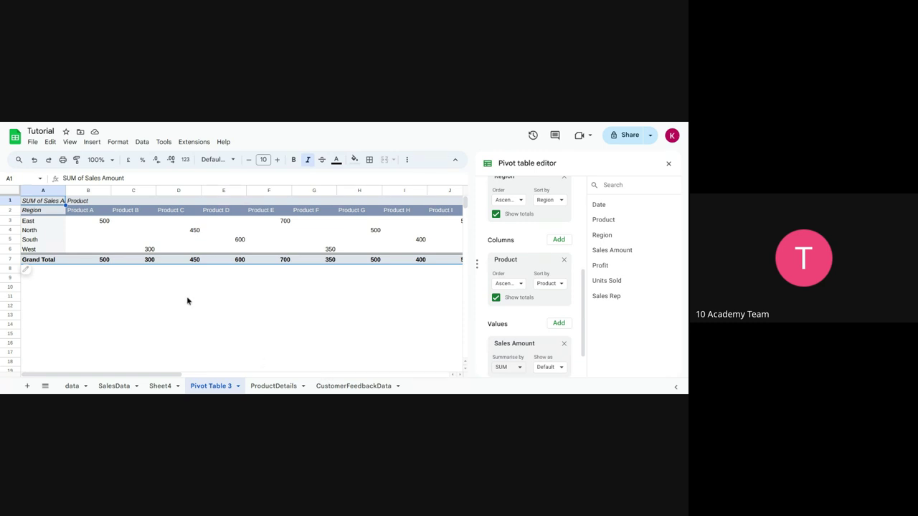
Step: Examine the regional sales across all product columns, and clear every field from the pivot table
scroll(187, 296, right, 4)
scroll(186, 296, right, 3)
scroll(186, 296, left, 8)
scroll(555, 285, up, 5)
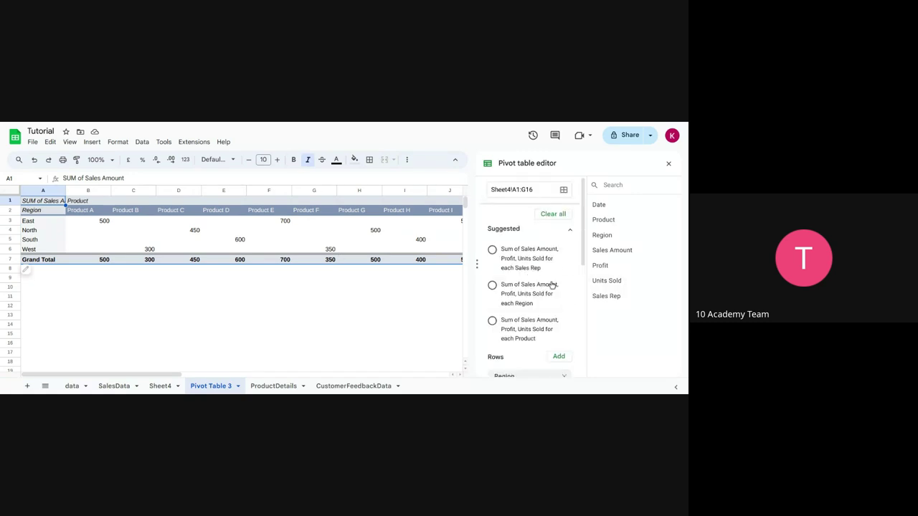
click(550, 214)
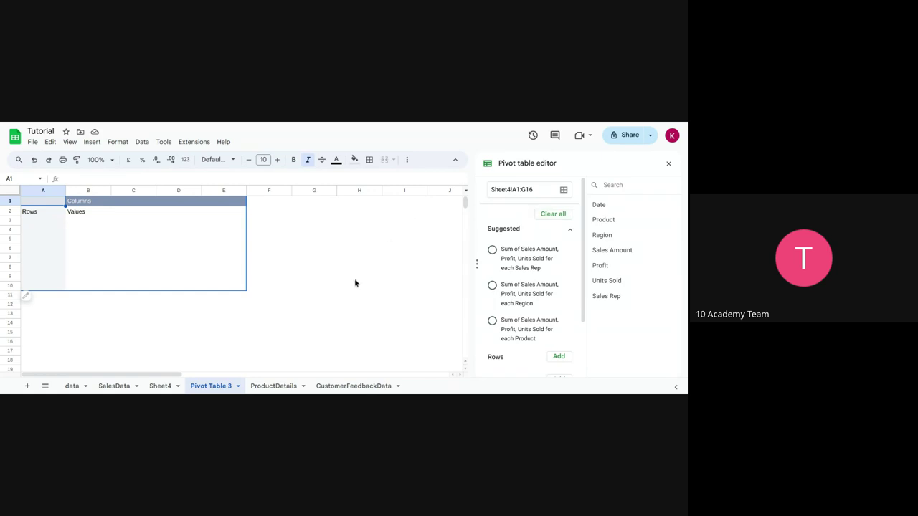
Step: Check the source data on Sheet4 and set up the pivot table with Region as rows and Profit as values
click(160, 386)
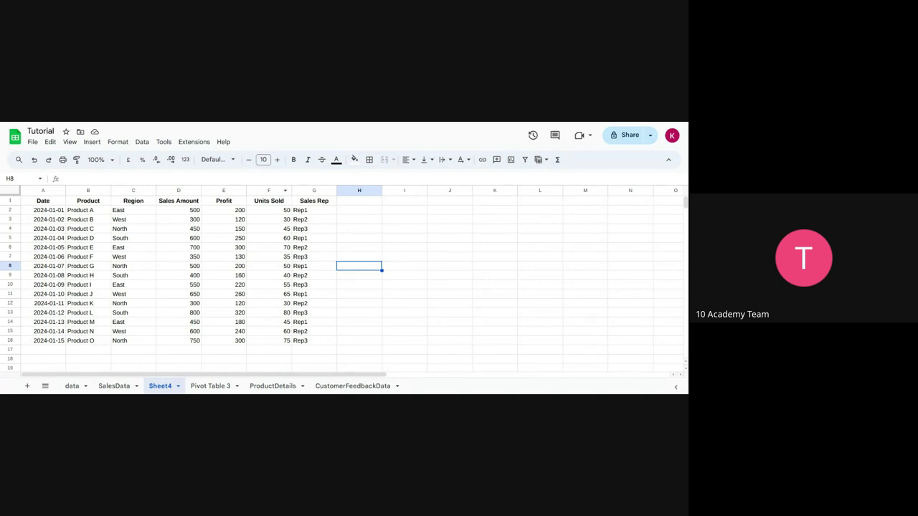
click(211, 387)
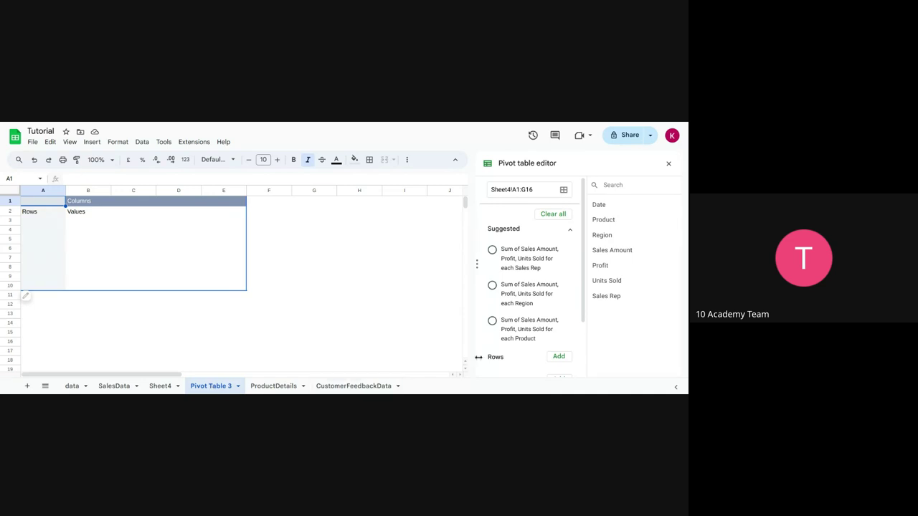
scroll(511, 349, down, 2)
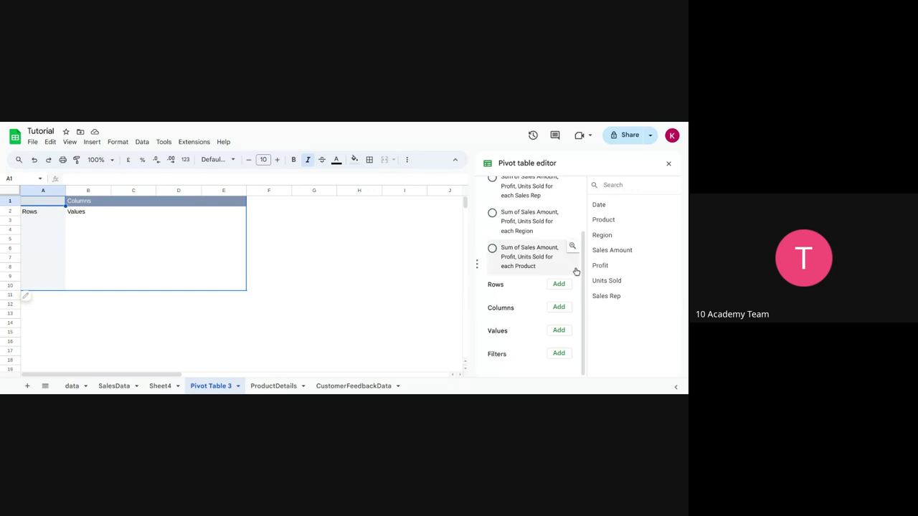
click(559, 284)
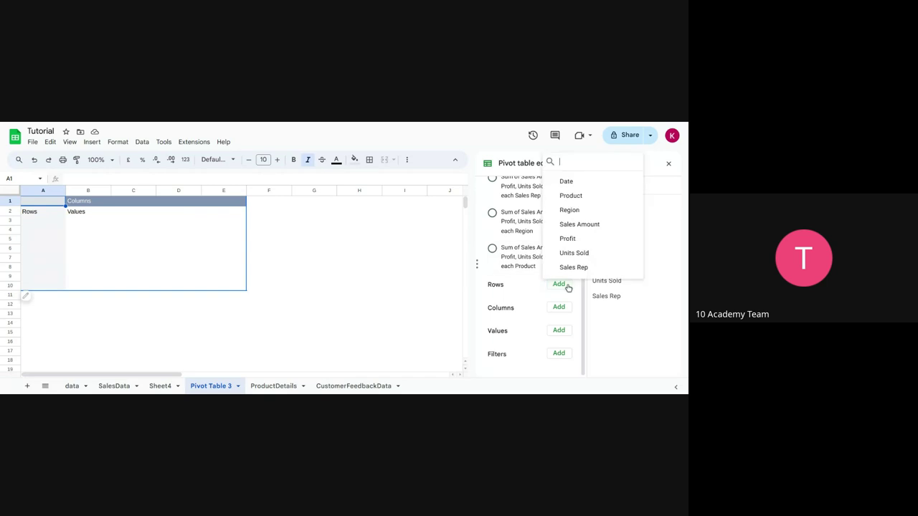
click(569, 209)
scroll(551, 336, down, 1)
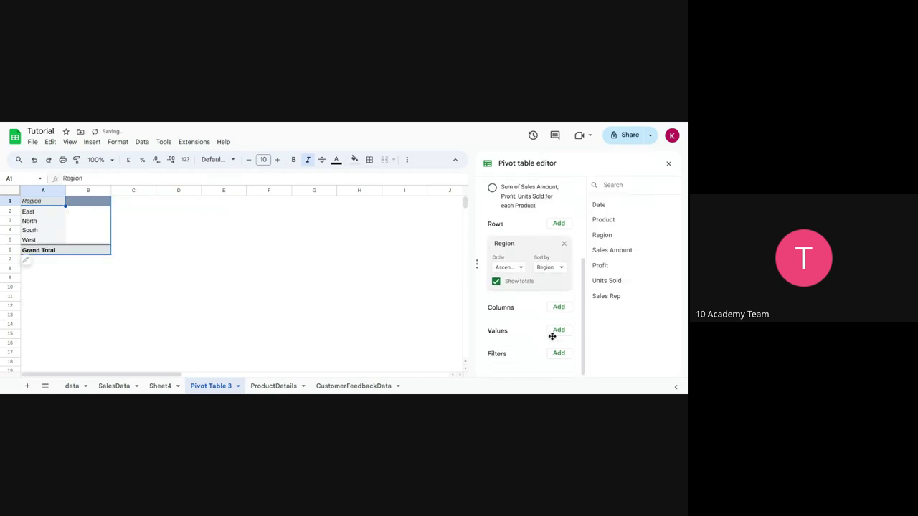
click(558, 333)
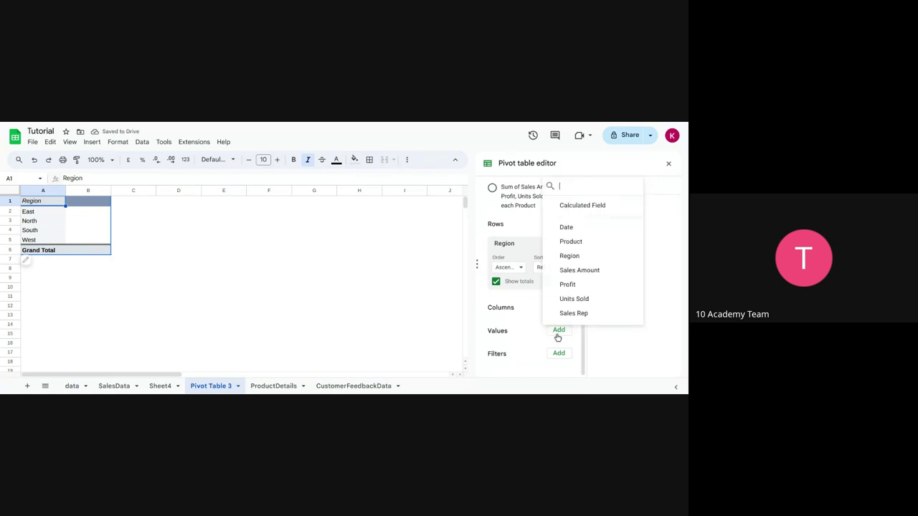
click(566, 284)
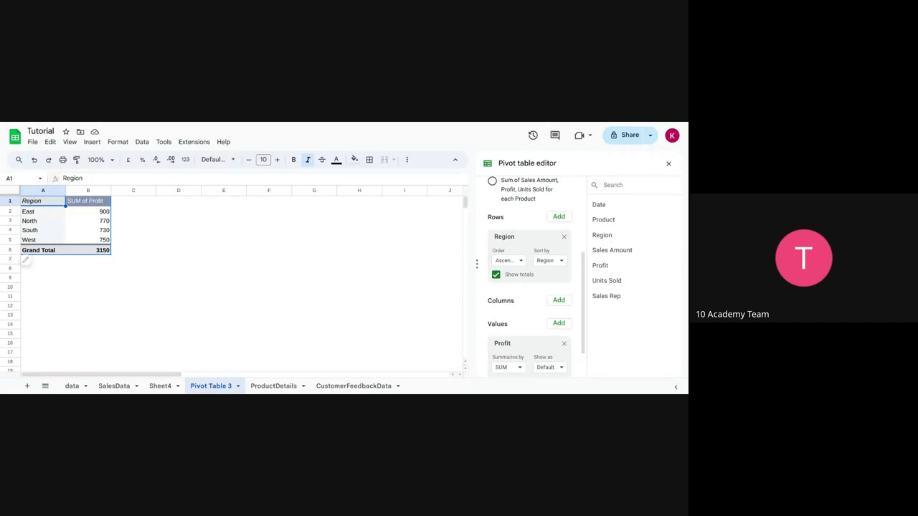
Step: Review the source data on Sheet4 again and clear the Region and Profit fields from the pivot table
click(160, 386)
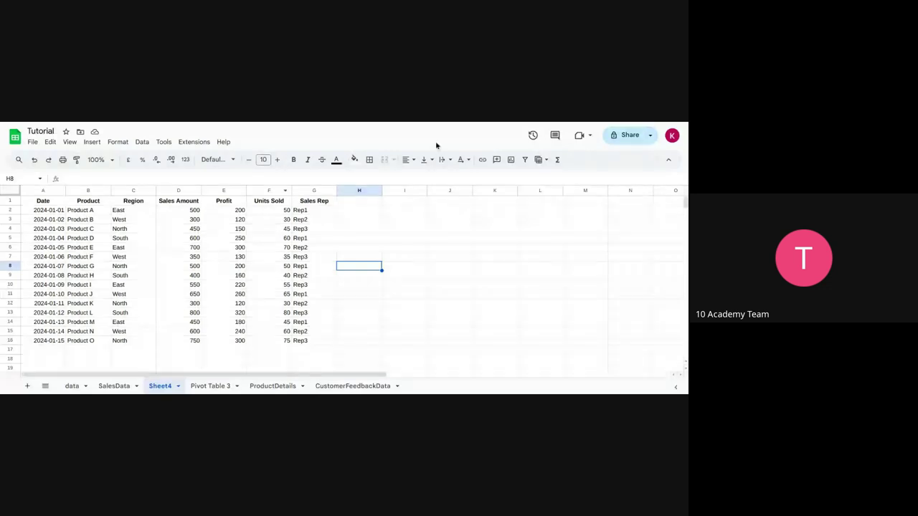
key(ctrl+shift+Page_Down)
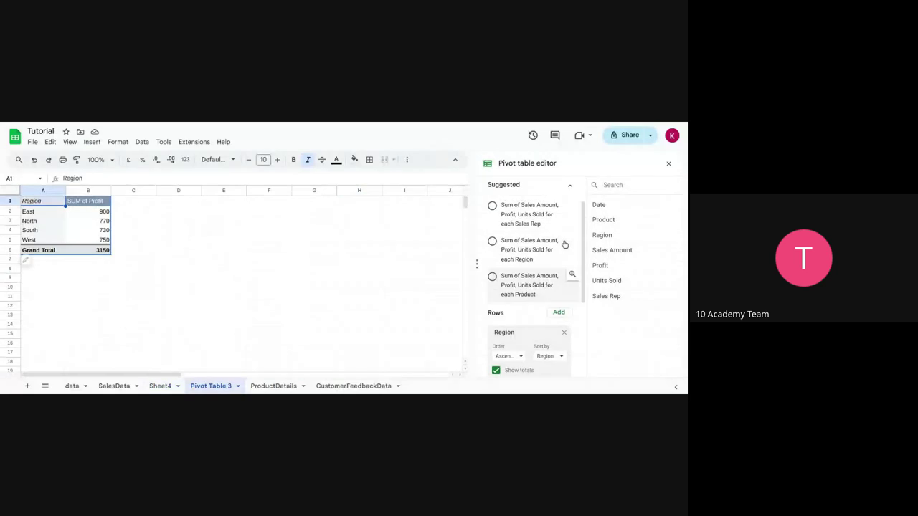
scroll(565, 245, up, 2)
click(559, 214)
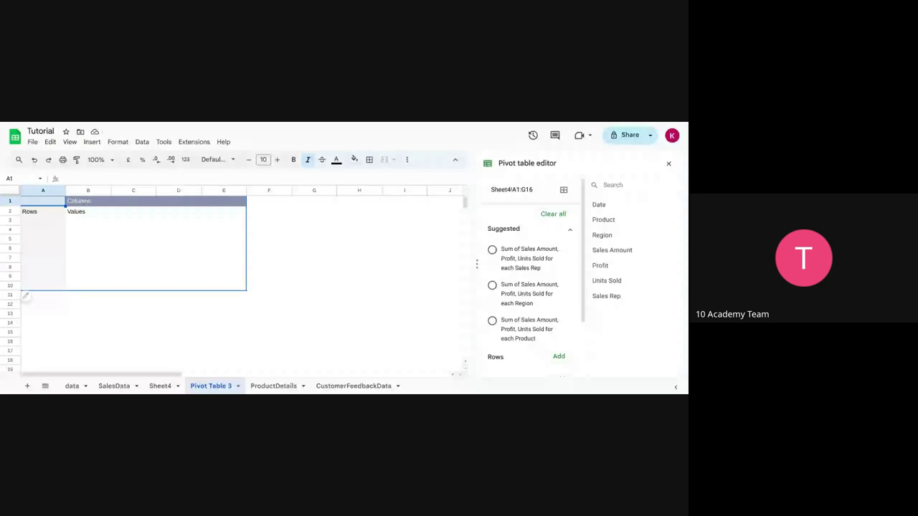
Step: Set up the pivot table with Product as rows and the SUM of Profit and SUM of Sales Amount as values
scroll(561, 289, down, 2)
click(559, 285)
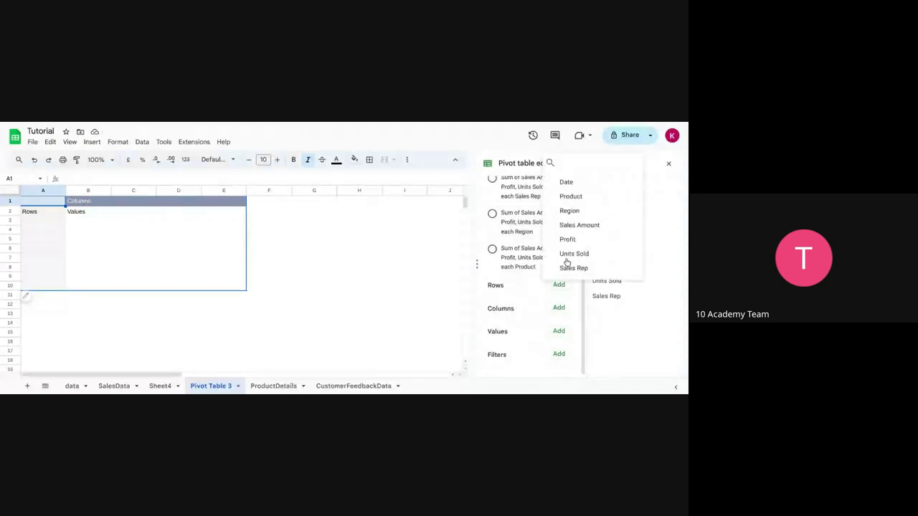
click(582, 203)
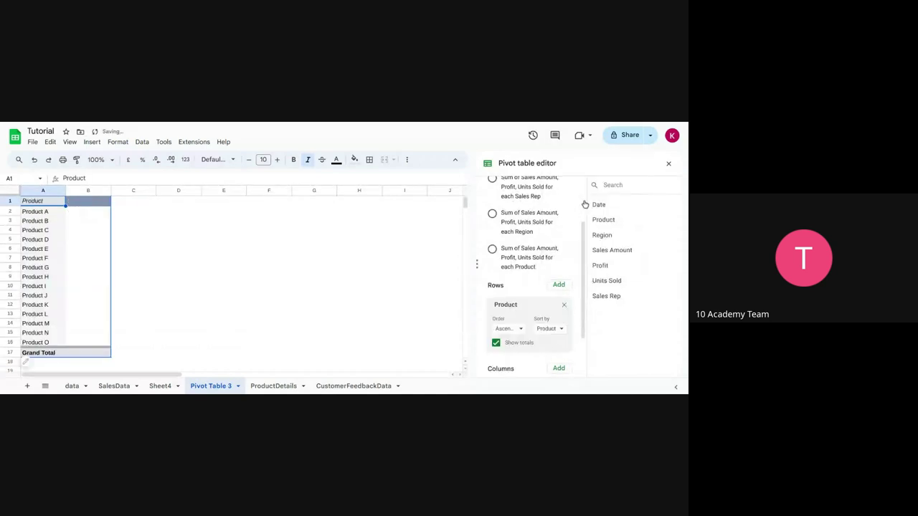
scroll(586, 204, down, 2)
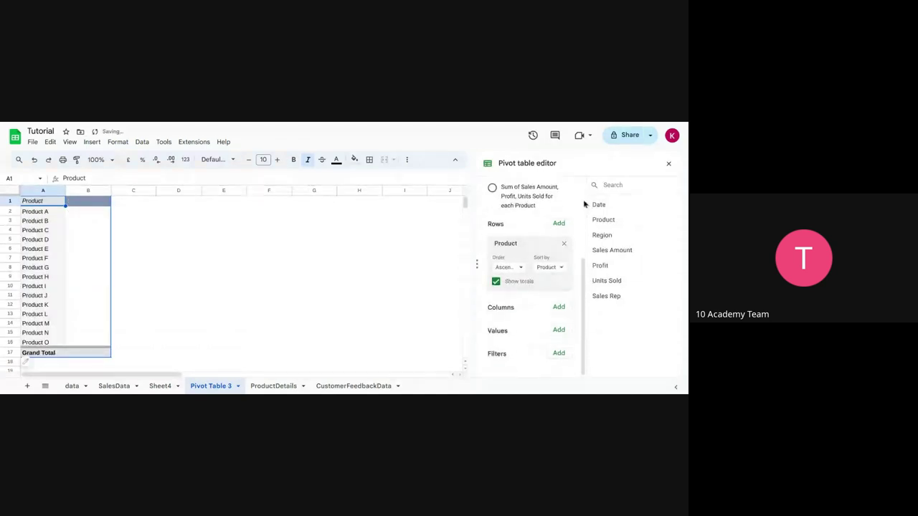
click(559, 329)
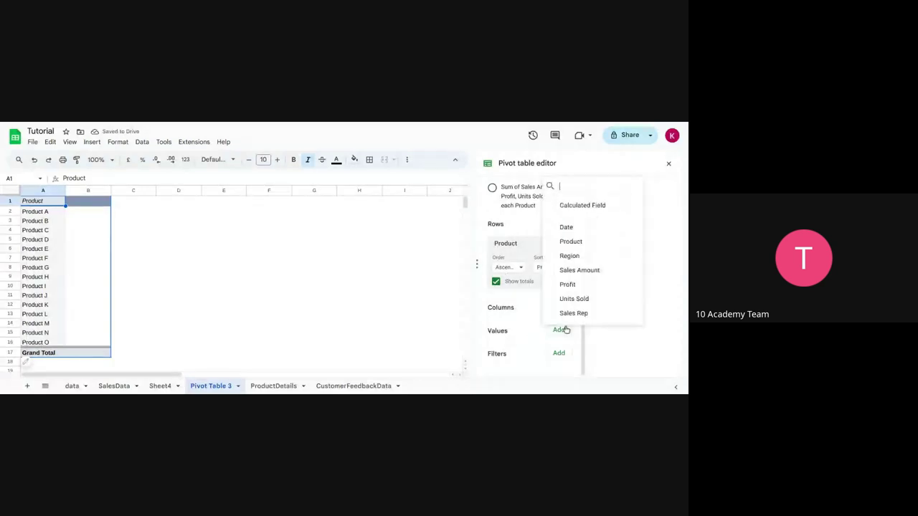
click(582, 287)
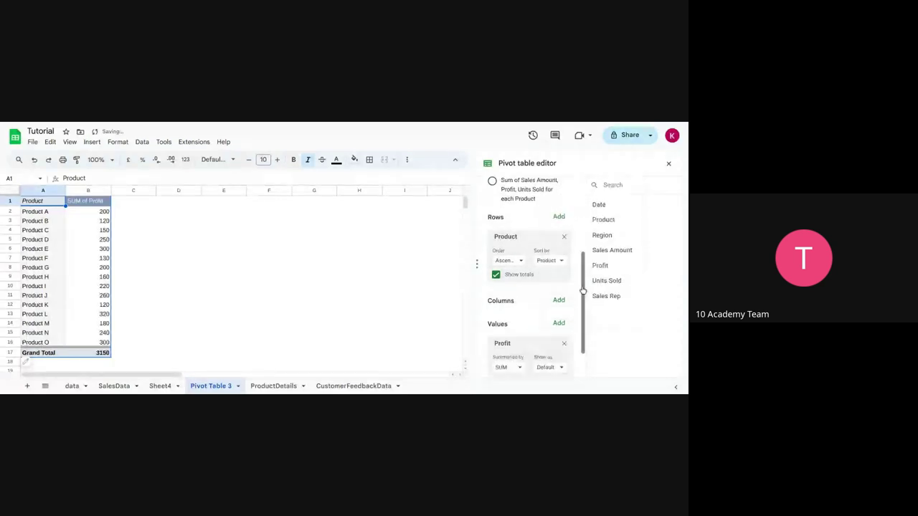
click(558, 323)
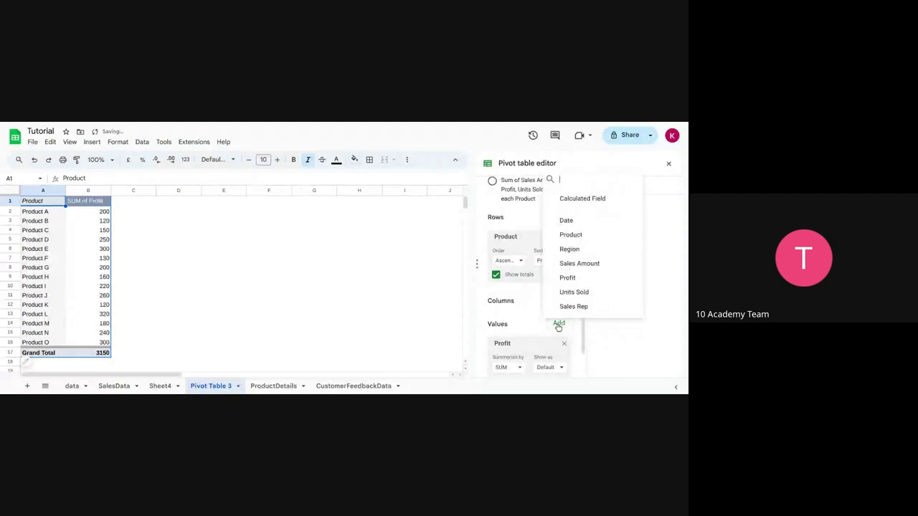
click(573, 264)
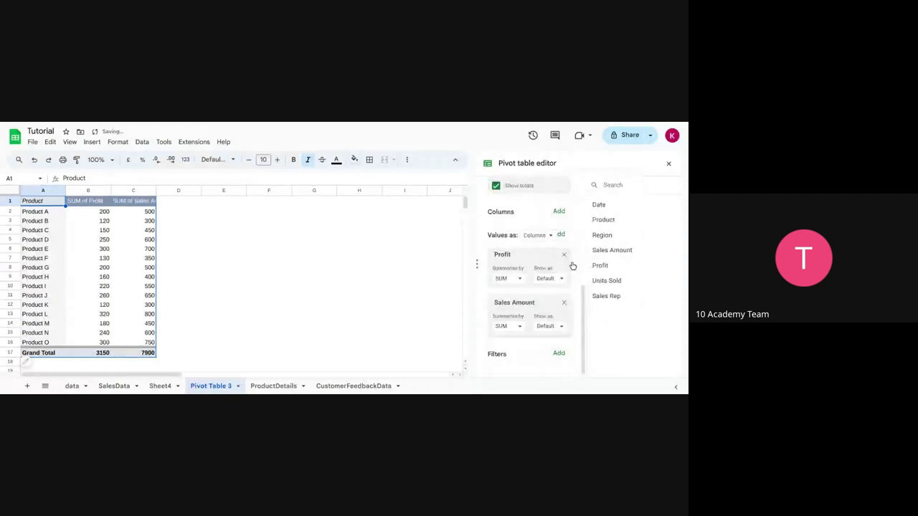